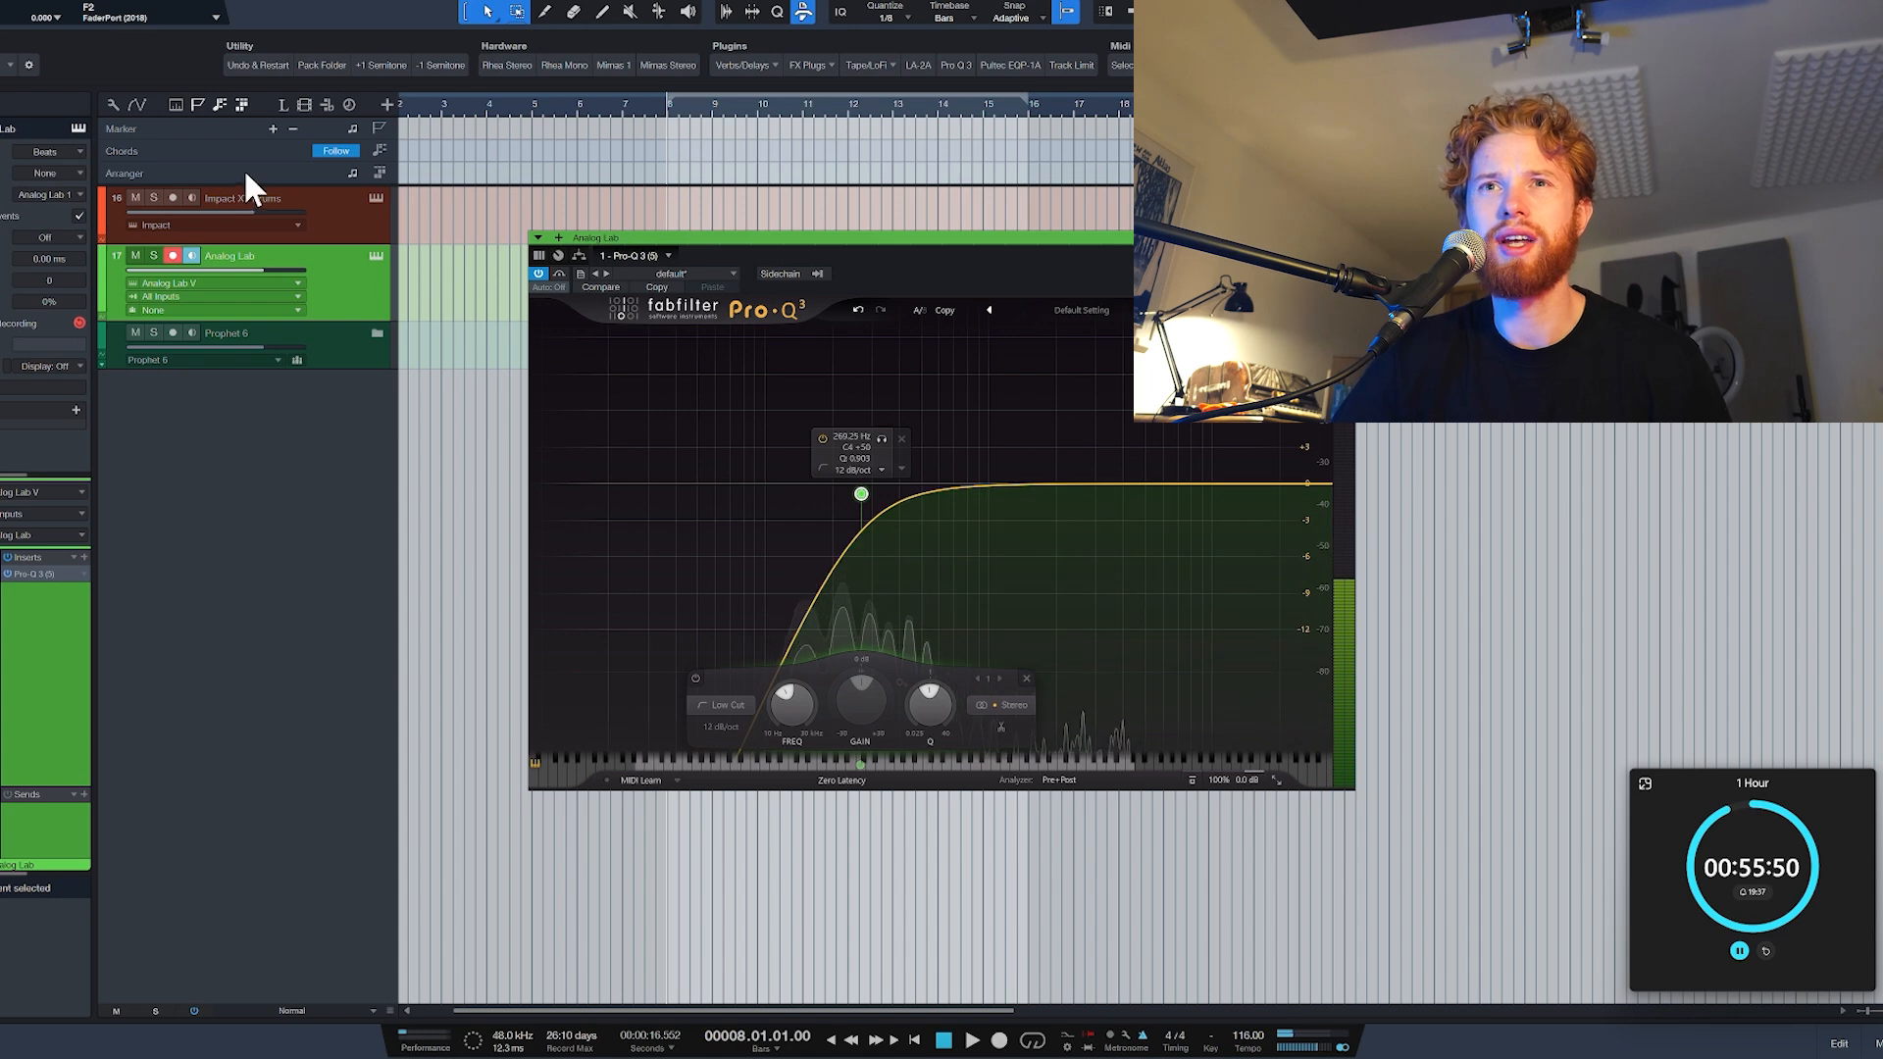
Step: Audition the Sweet Exposure and Rom1A 11-E.PIANO 1 presets in Analog Lab V, and load Rooftop UVs
{"action": "left_click", "coordinate": [375, 255]}
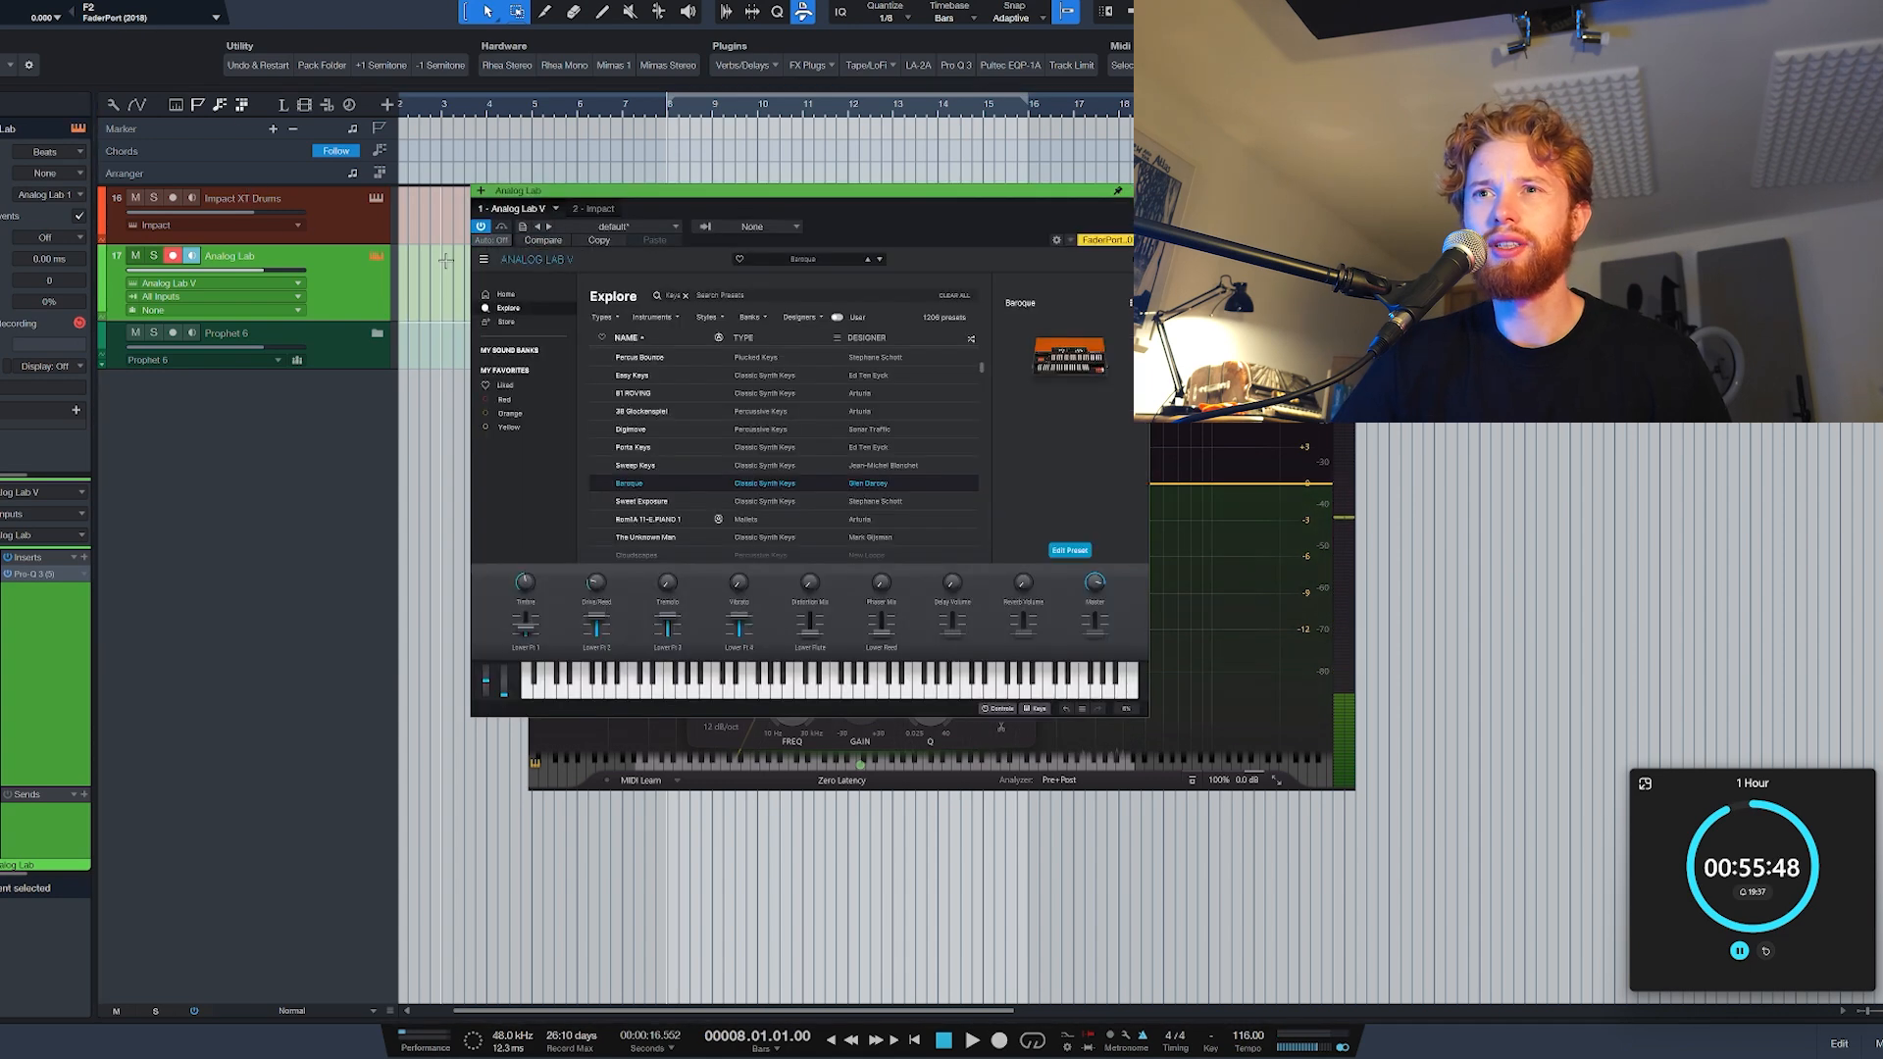
{"action": "left_click", "coordinate": [666, 501]}
{"action": "scroll", "coordinate": [676, 490], "scroll_direction": "down", "scroll_amount": 1}
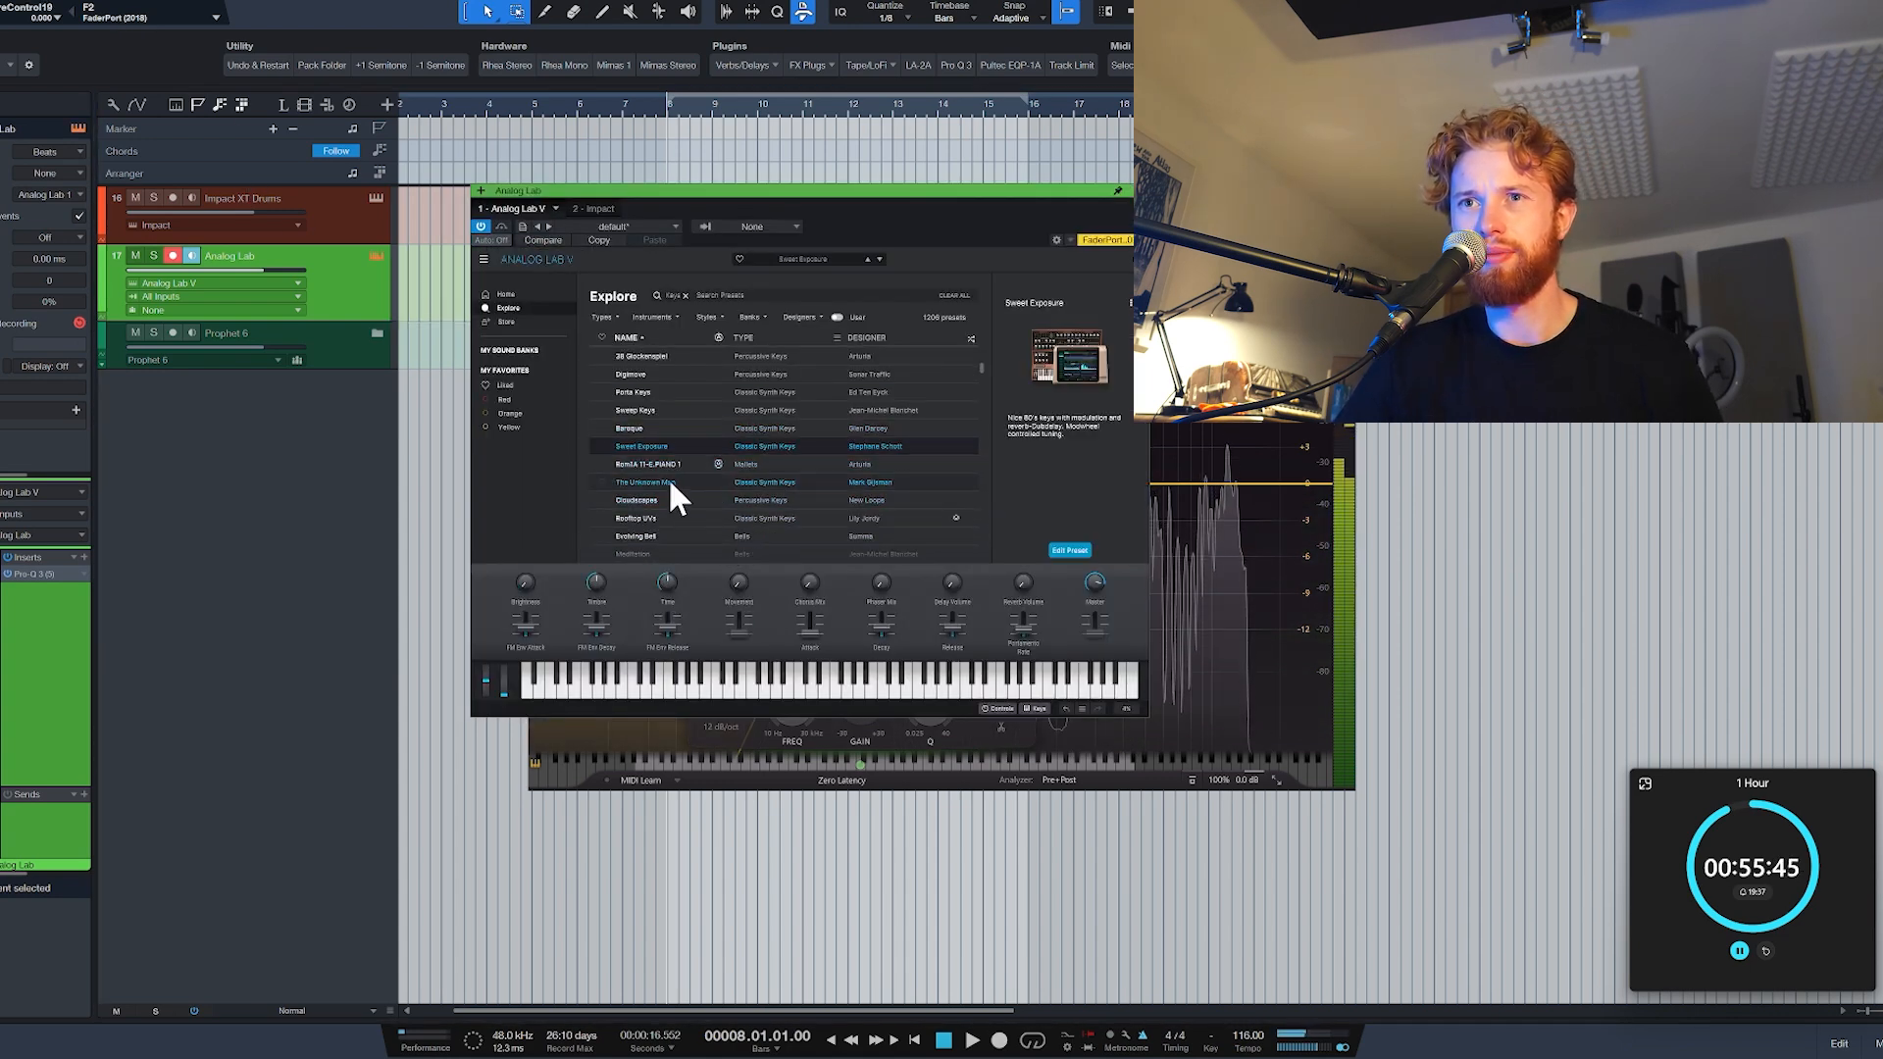
{"action": "left_click", "coordinate": [667, 463]}
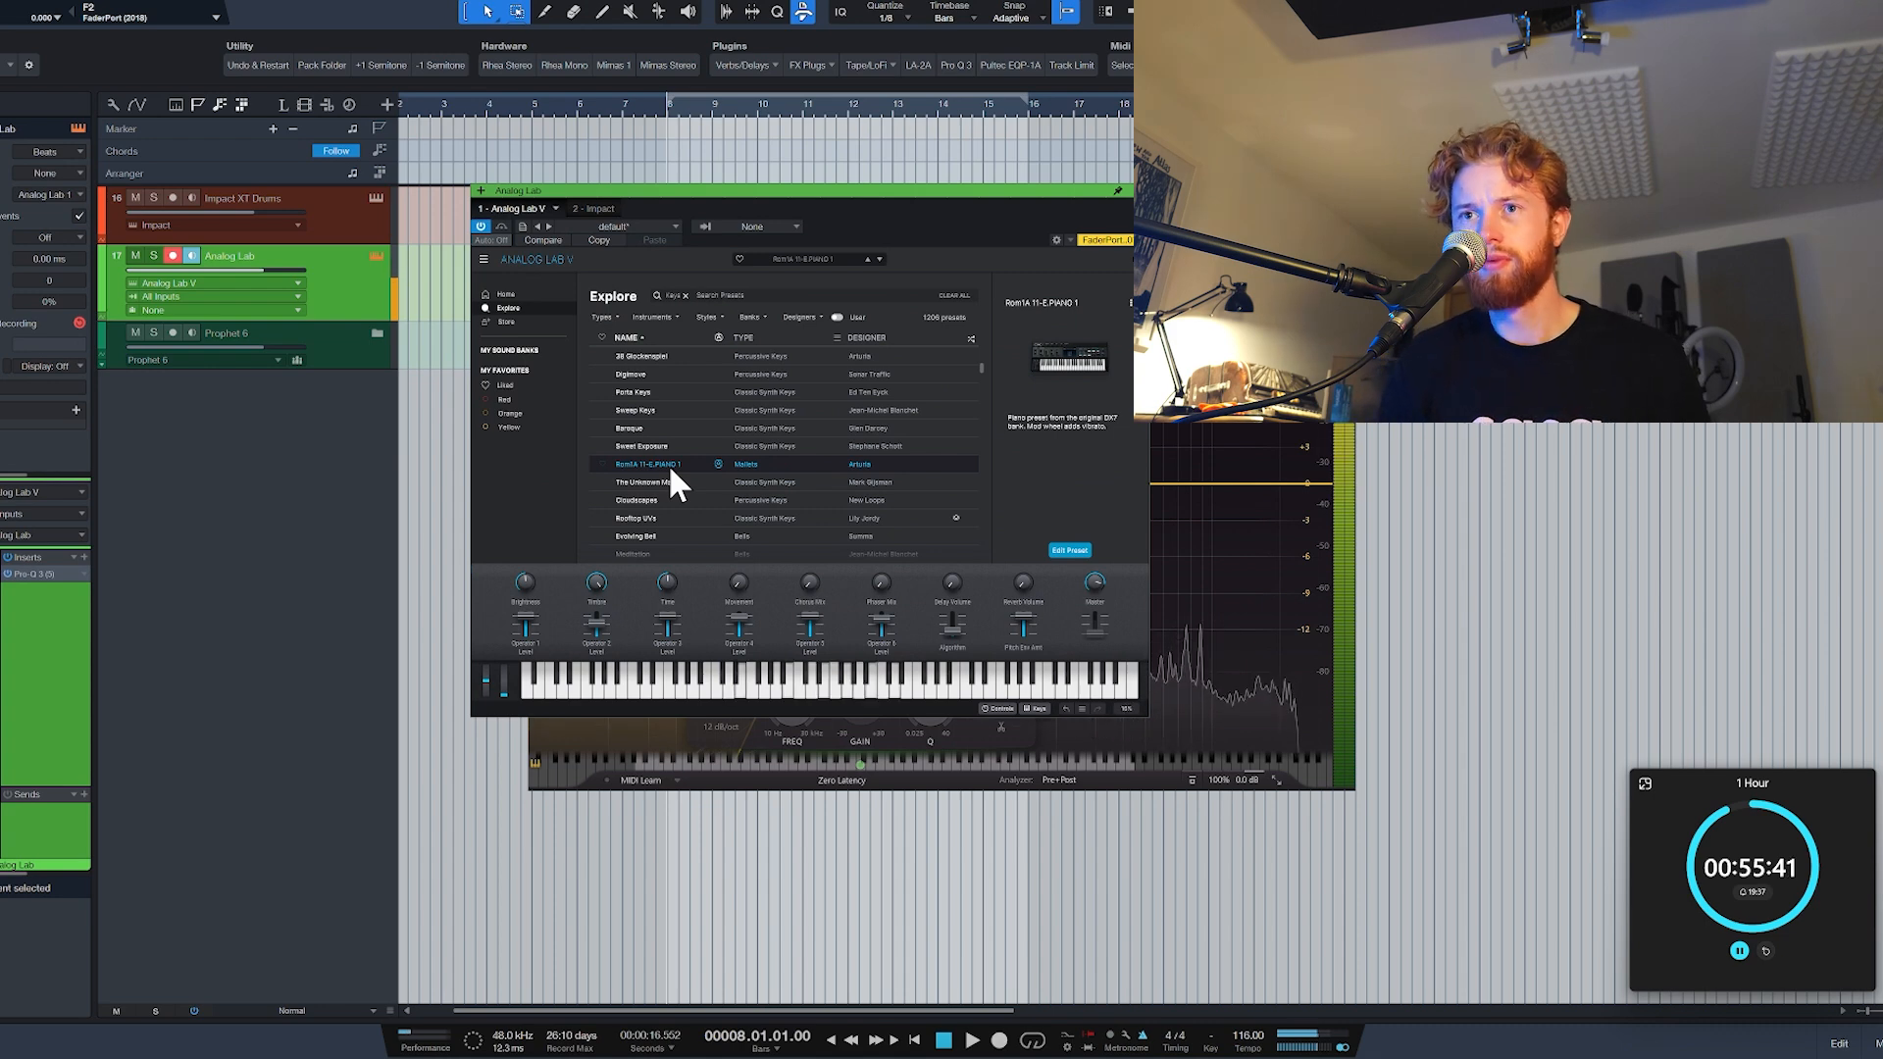
{"action": "left_click", "coordinate": [644, 518]}
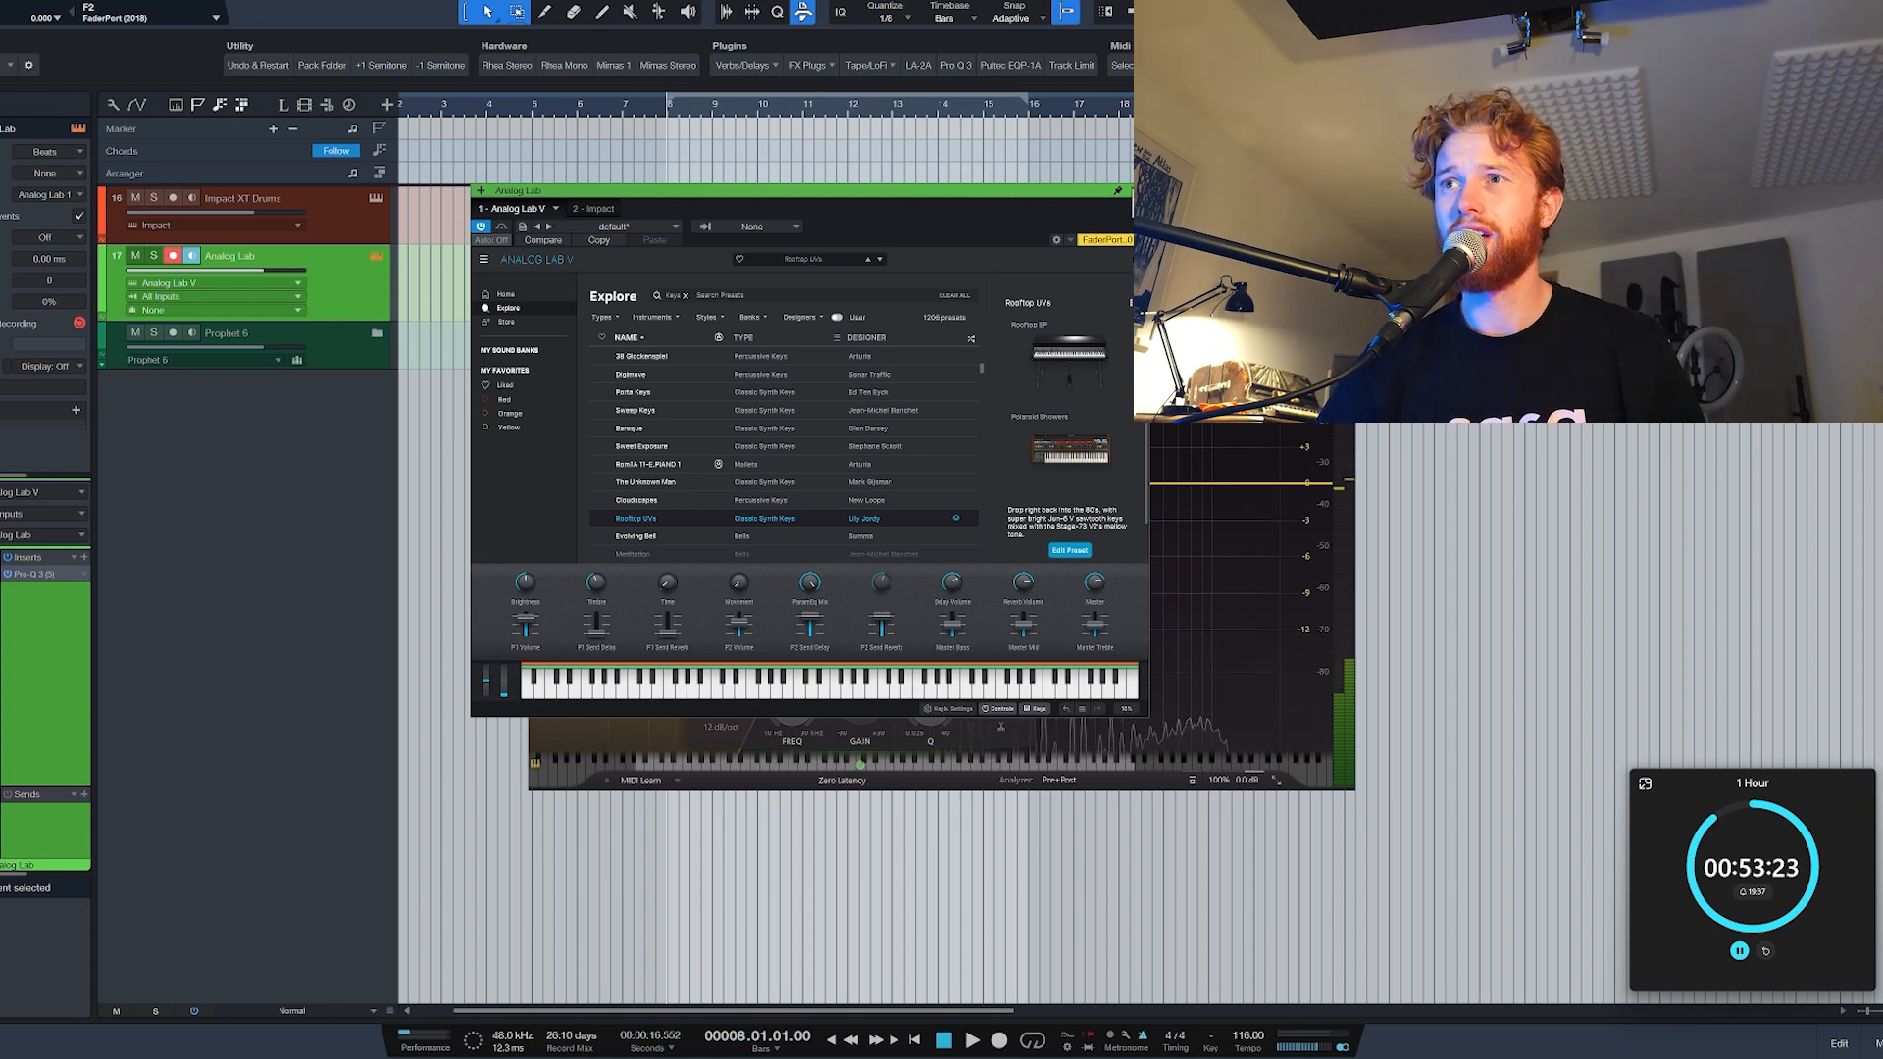
{"action": "left_click", "coordinate": [1139, 190]}
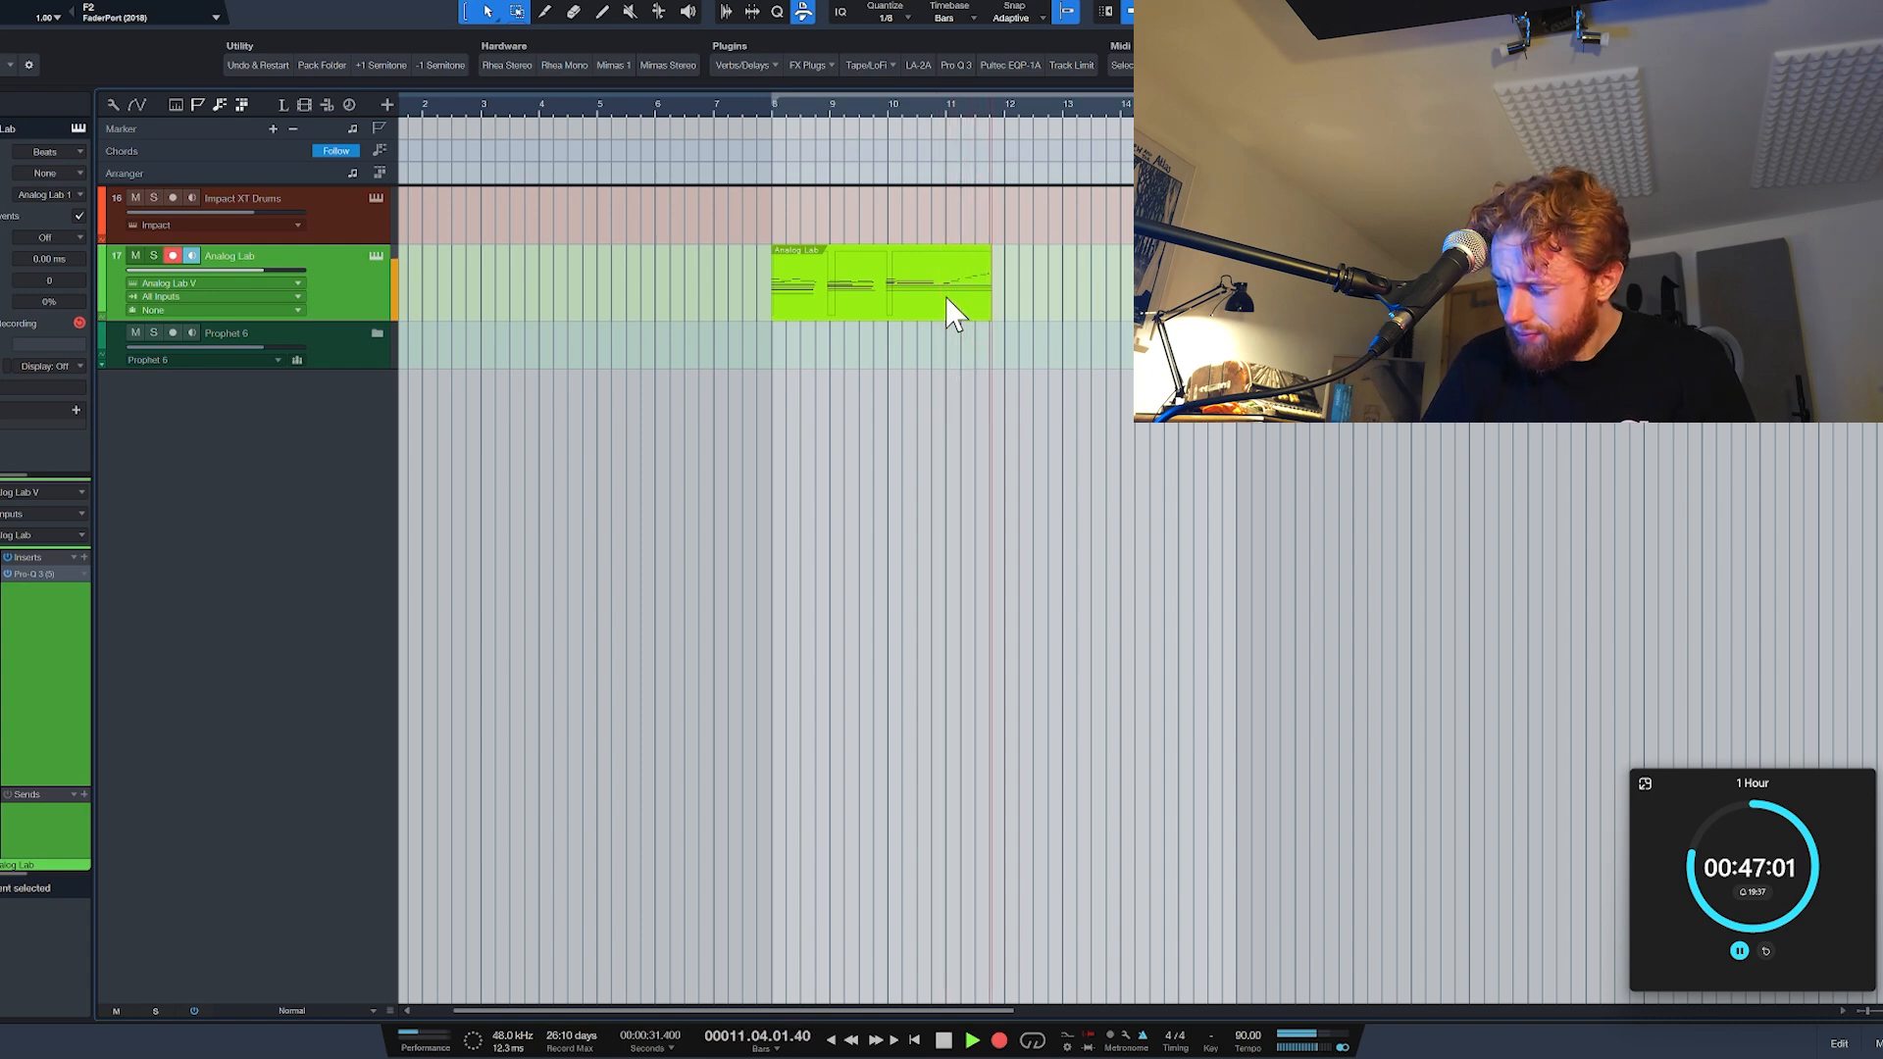
Step: Finish recording the Analog Lab part, disarm its track, and adjust the preset's Brightness and Timbre during playback
{"action": "key", "text": "space"}
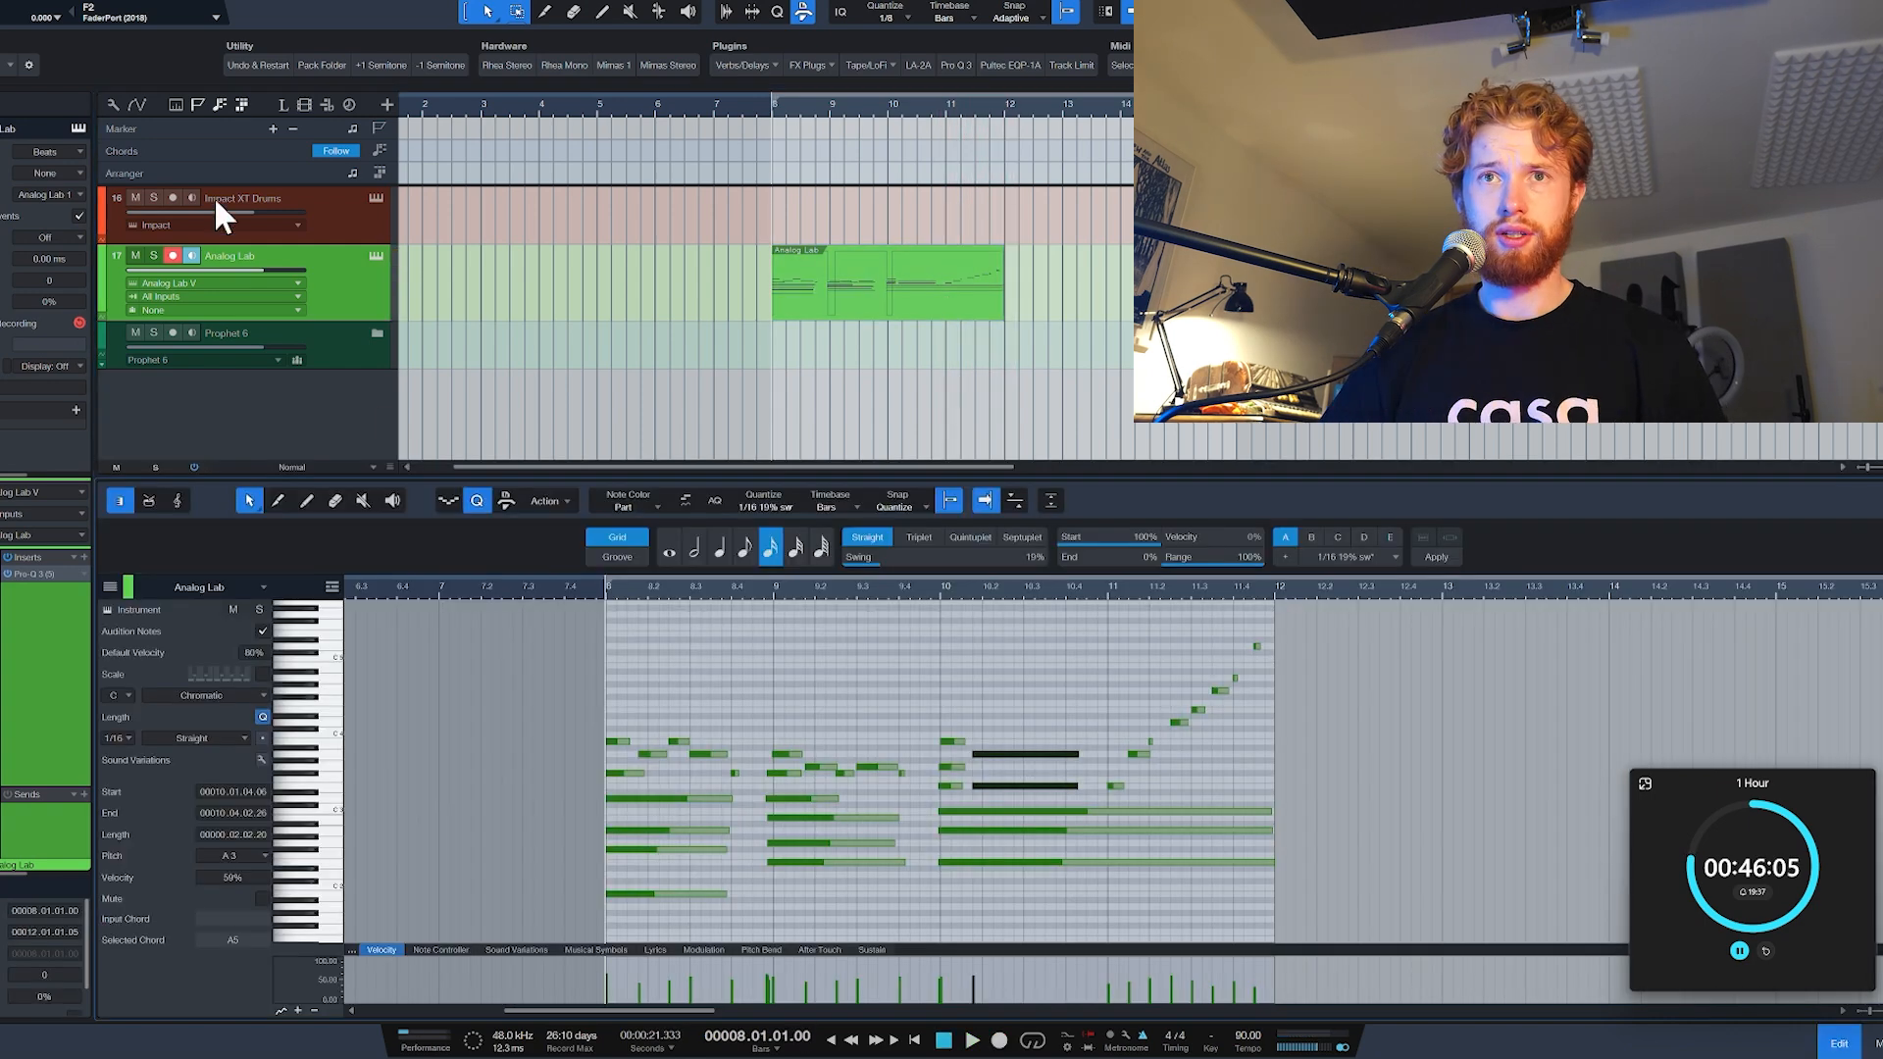
{"action": "left_click", "coordinate": [172, 256]}
{"action": "left_click", "coordinate": [376, 257]}
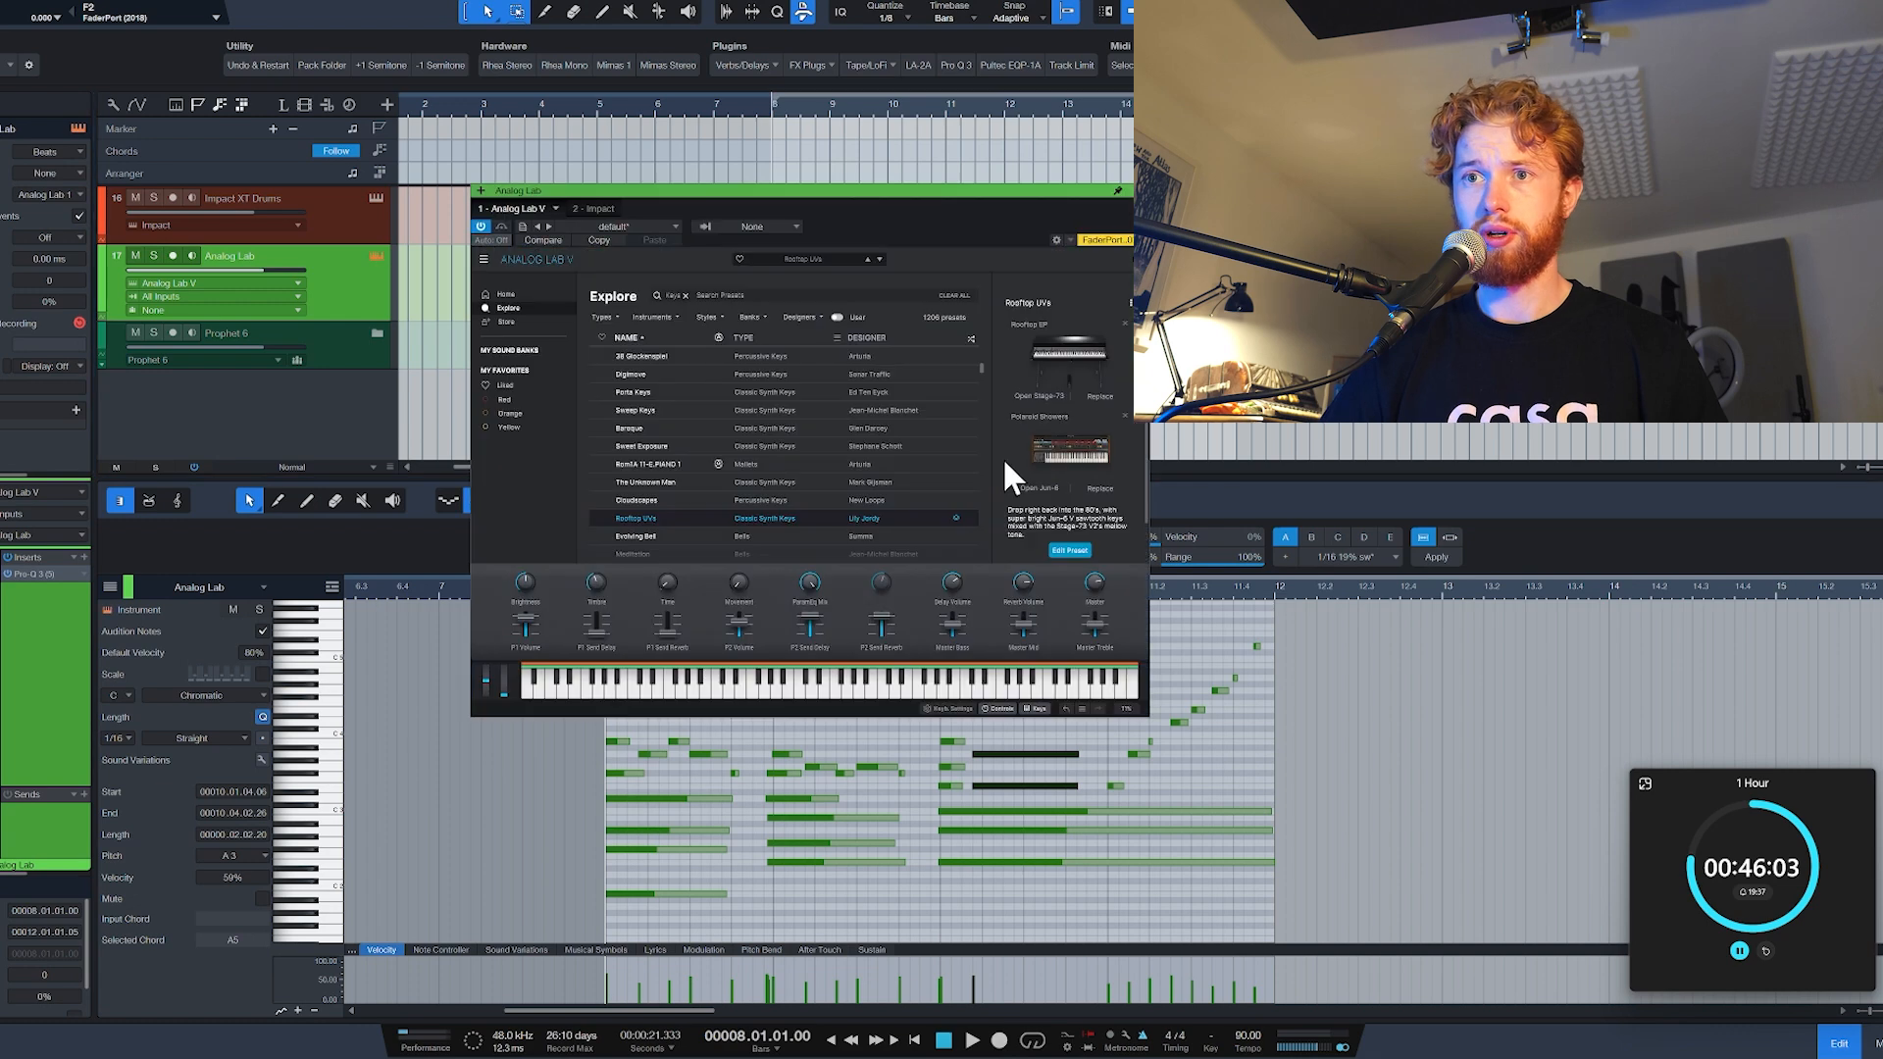
{"action": "left_click_drag", "start_coordinate": [527, 574], "coordinate": [526, 588]}
{"action": "key", "text": "space"}
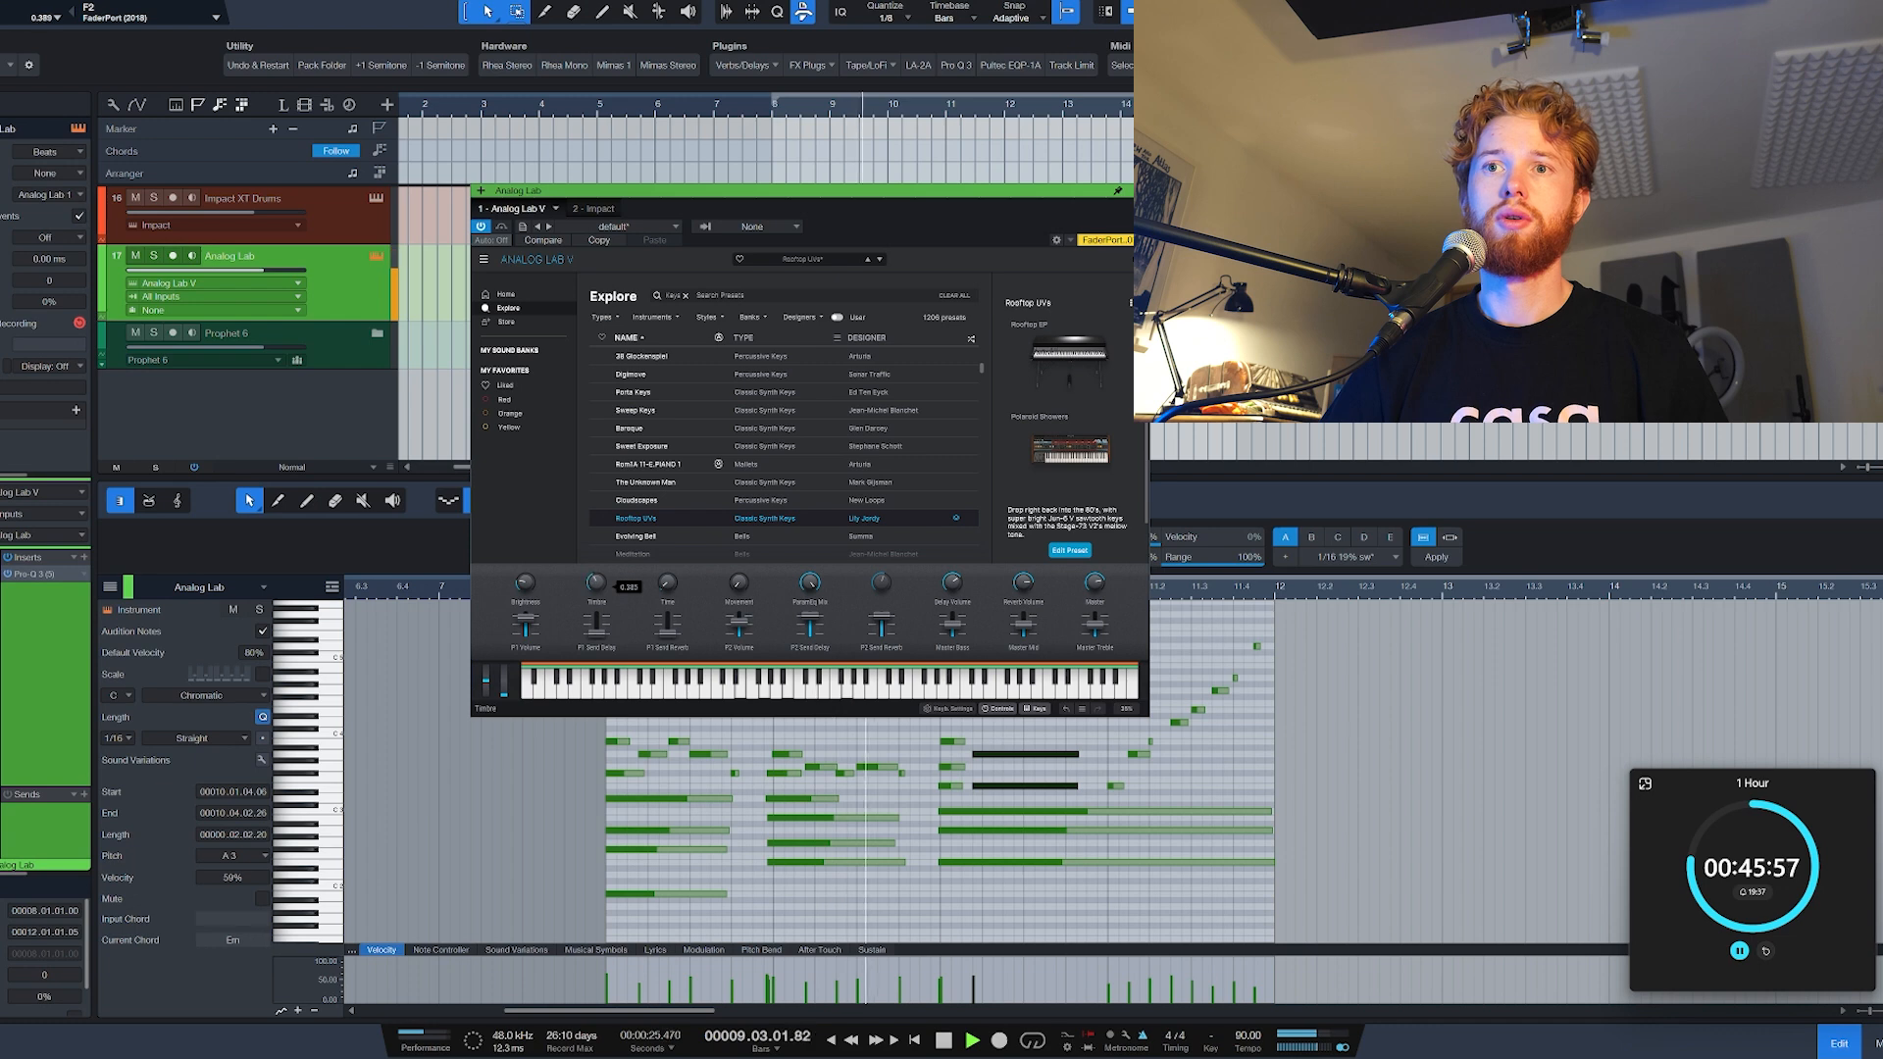
{"action": "mouse_move", "coordinate": [596, 583]}
{"action": "left_mouse_down"}
{"action": "mouse_move", "coordinate": [596, 559]}
{"action": "mouse_move", "coordinate": [592, 590]}
{"action": "left_mouse_up"}
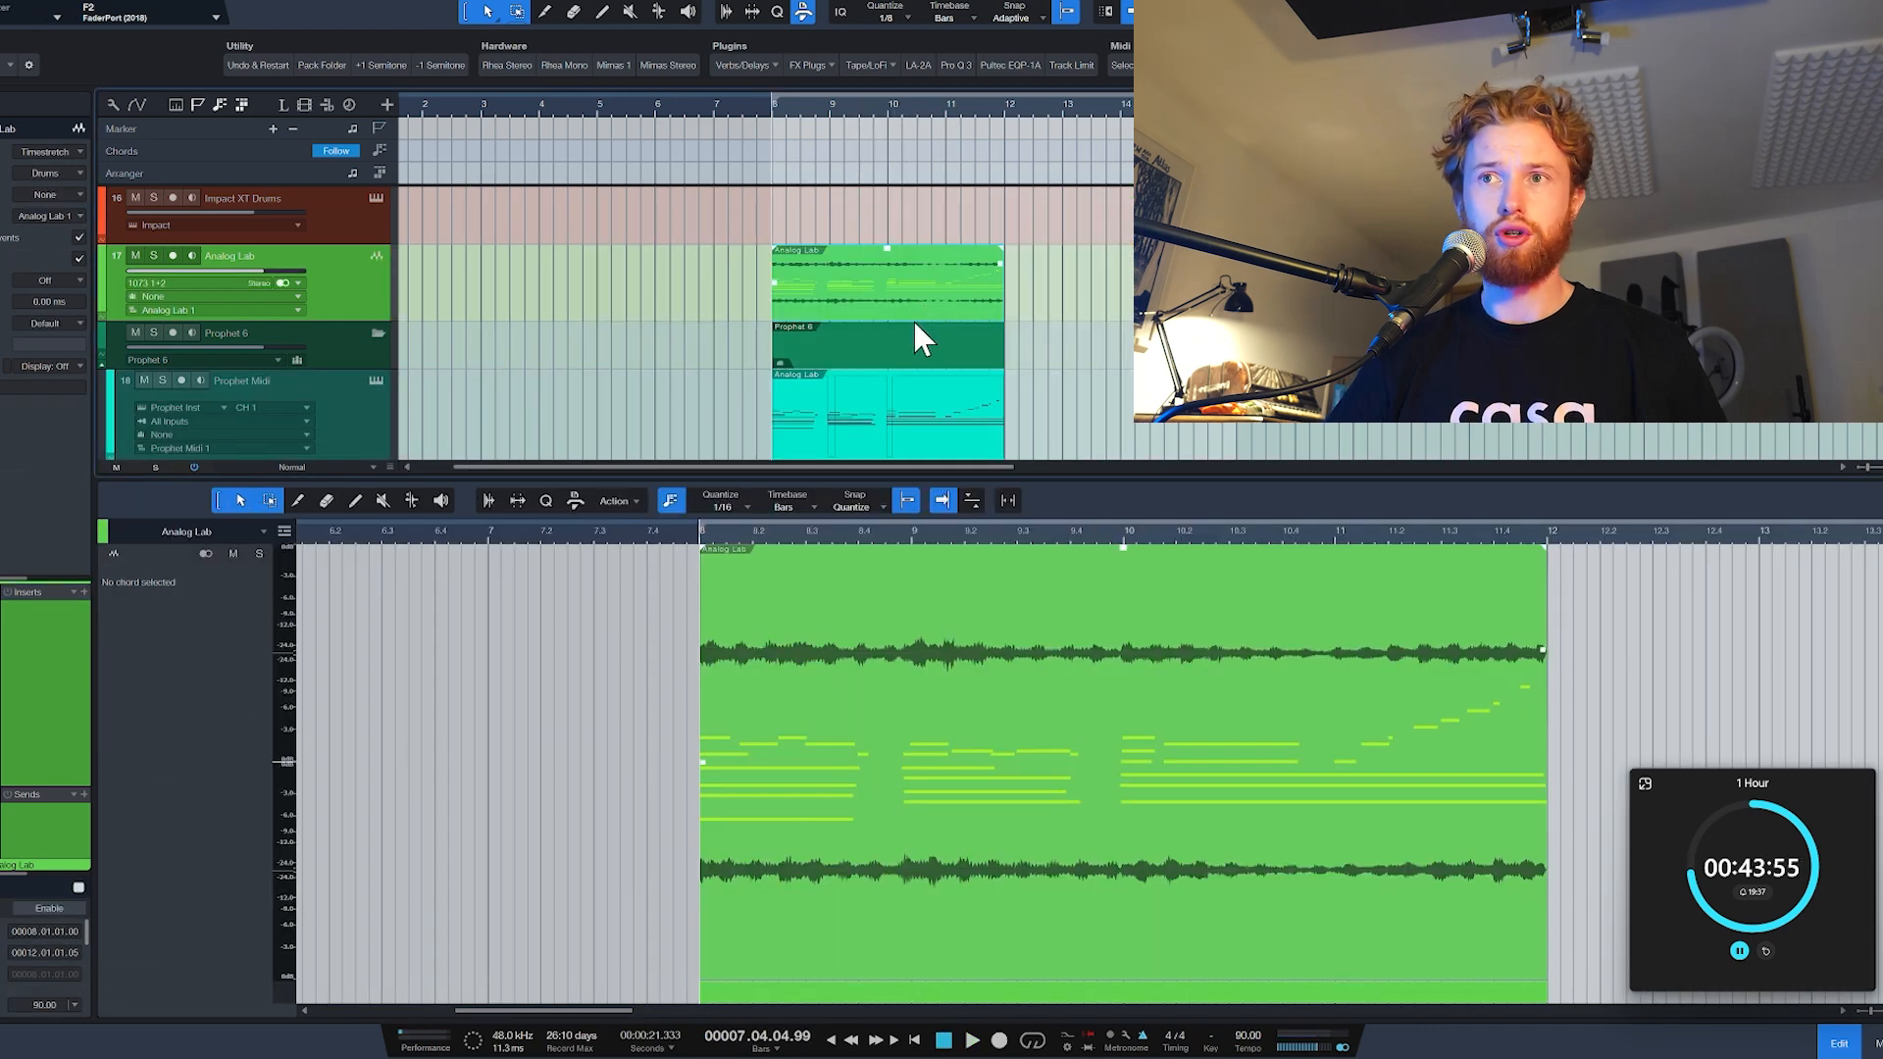
Step: Insert RC-20 Retro Color on the Analog Lab track and adjust its effect during playback
{"action": "scroll", "coordinate": [907, 321], "scroll_direction": "down", "scroll_amount": 2}
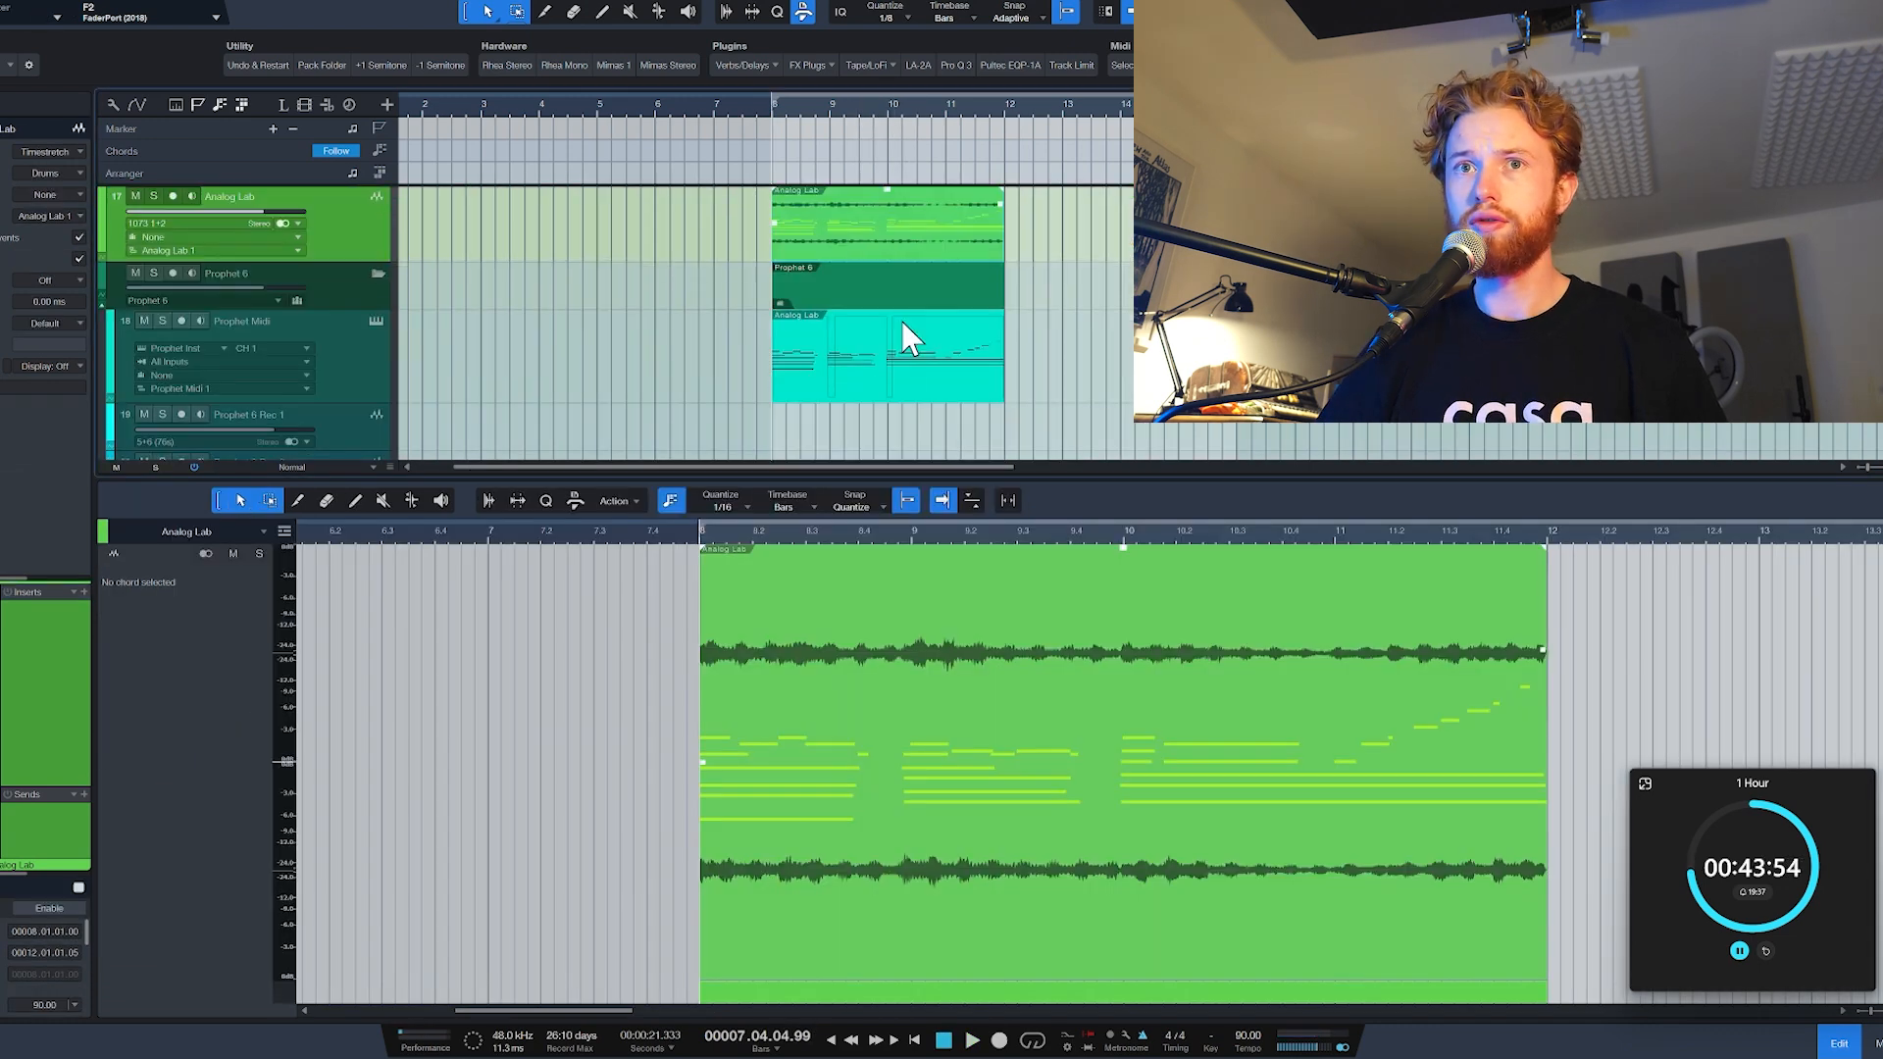
{"action": "scroll", "coordinate": [820, 329], "scroll_direction": "up", "scroll_amount": 2}
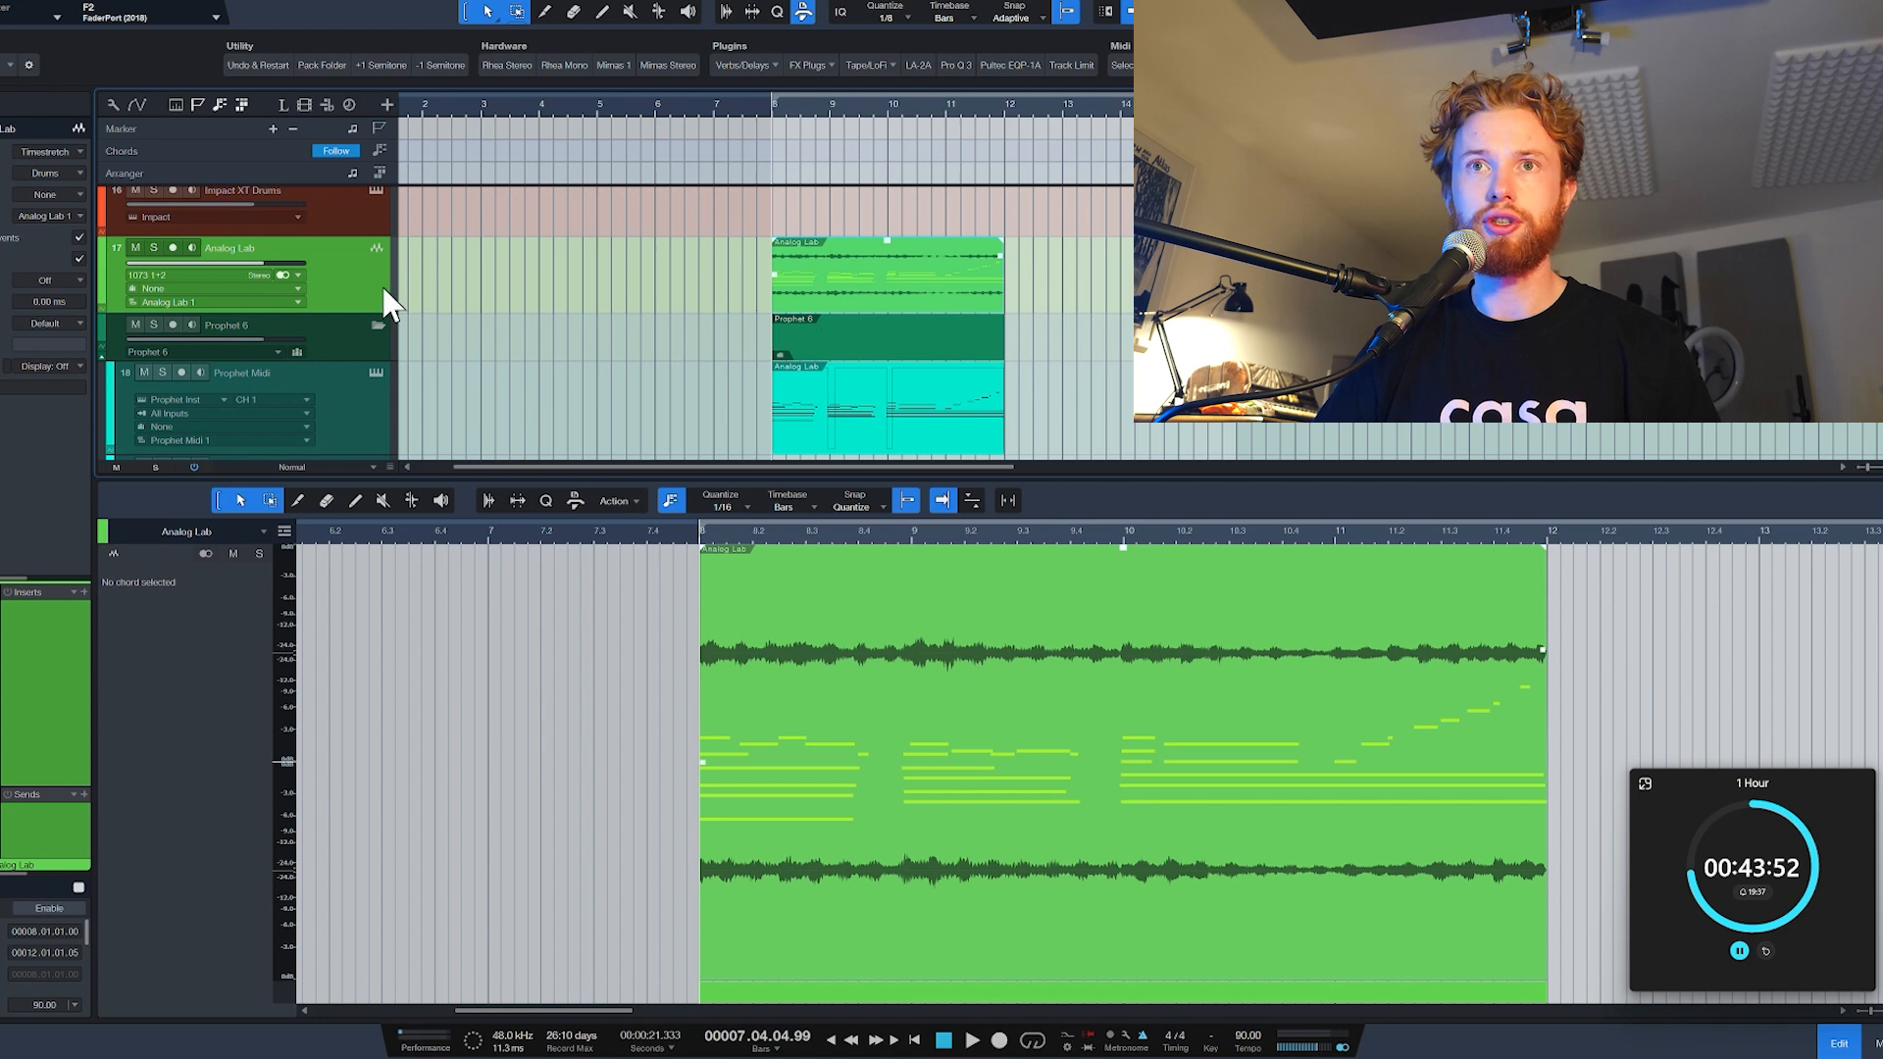
{"action": "left_click", "coordinate": [768, 68]}
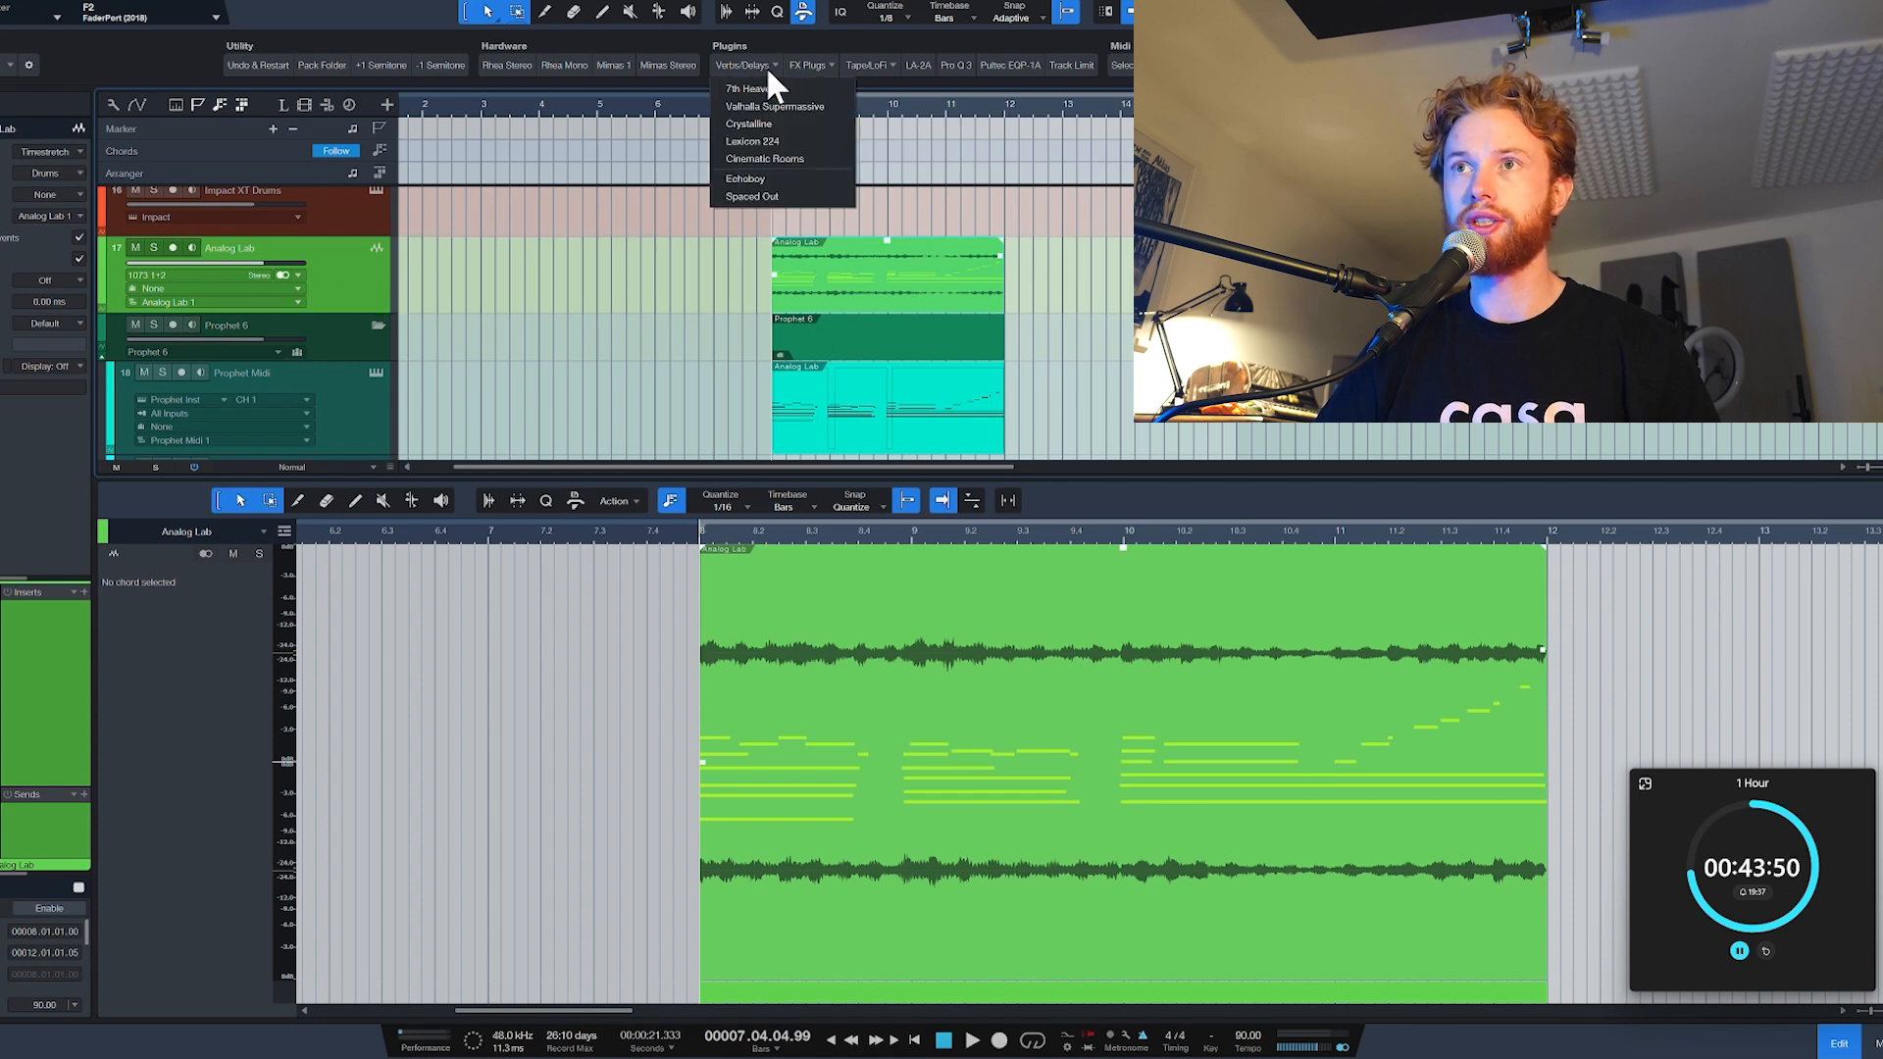
{"action": "left_click", "coordinate": [883, 67]}
{"action": "left_click", "coordinate": [814, 62]}
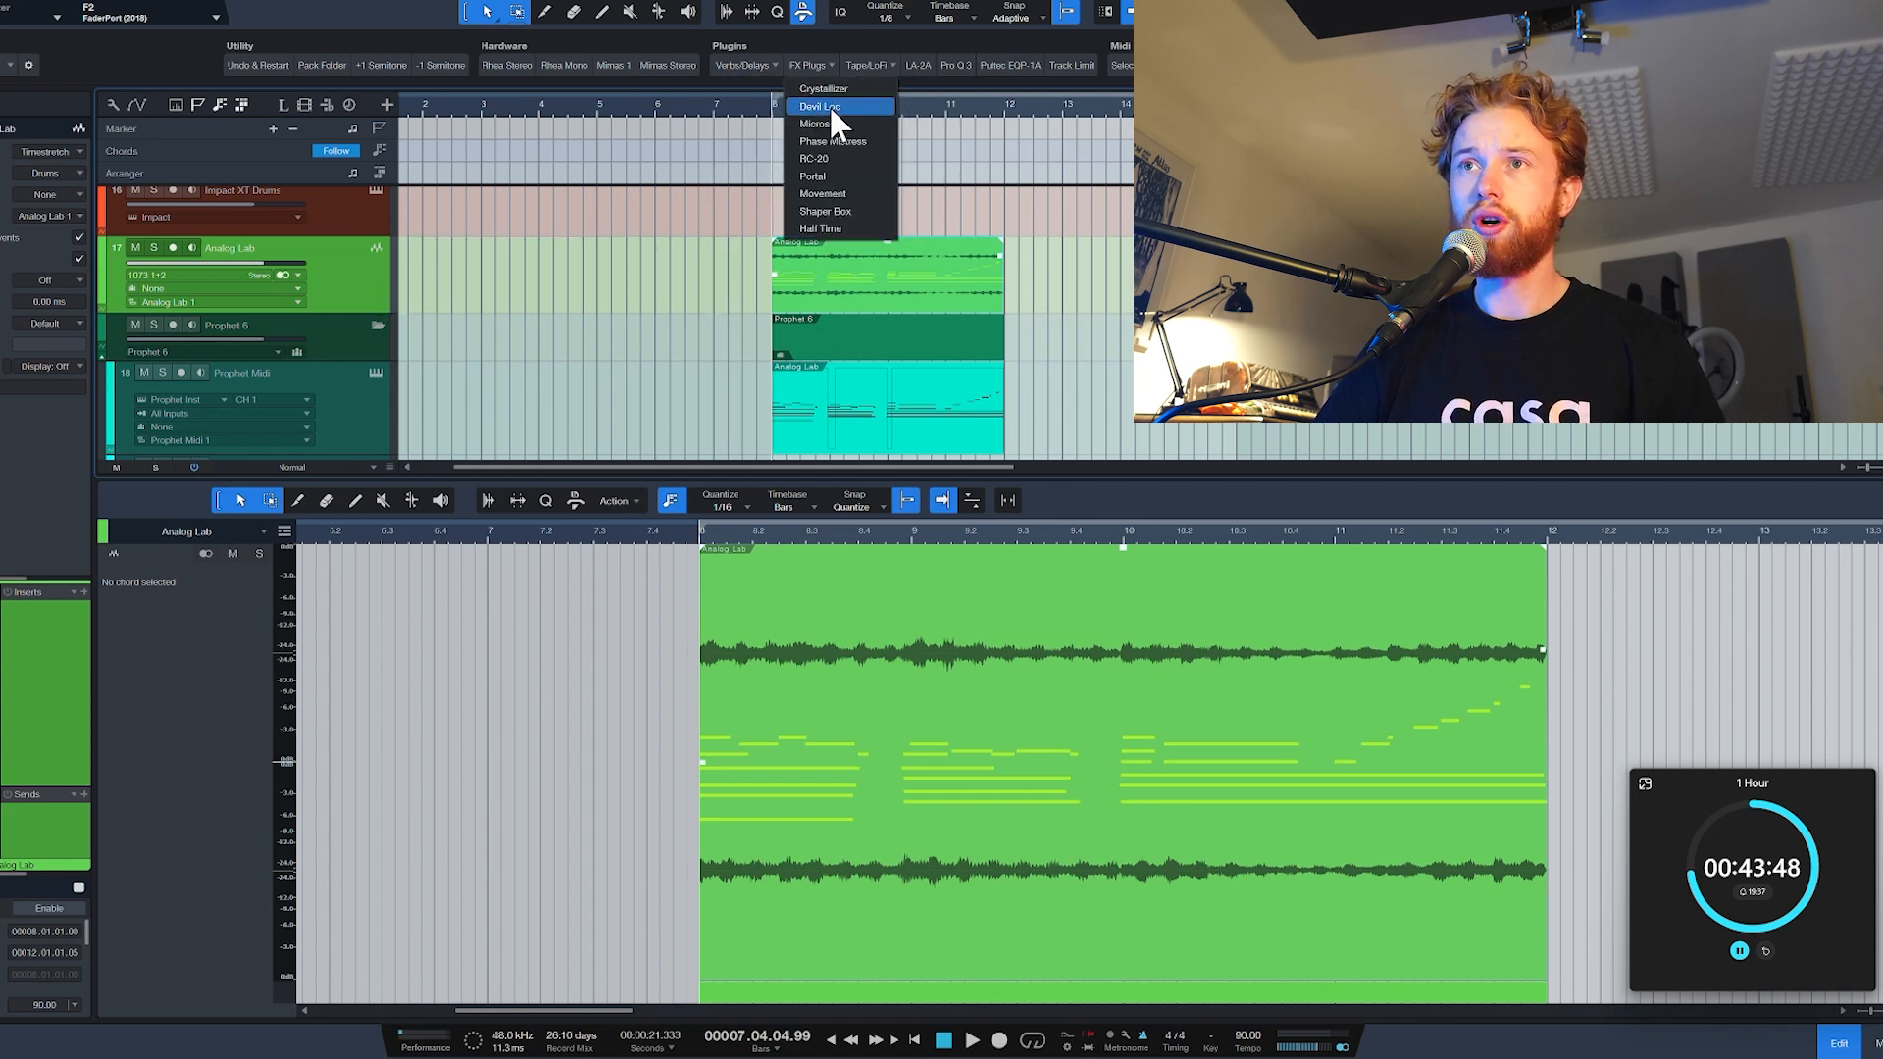
{"action": "left_click", "coordinate": [820, 155]}
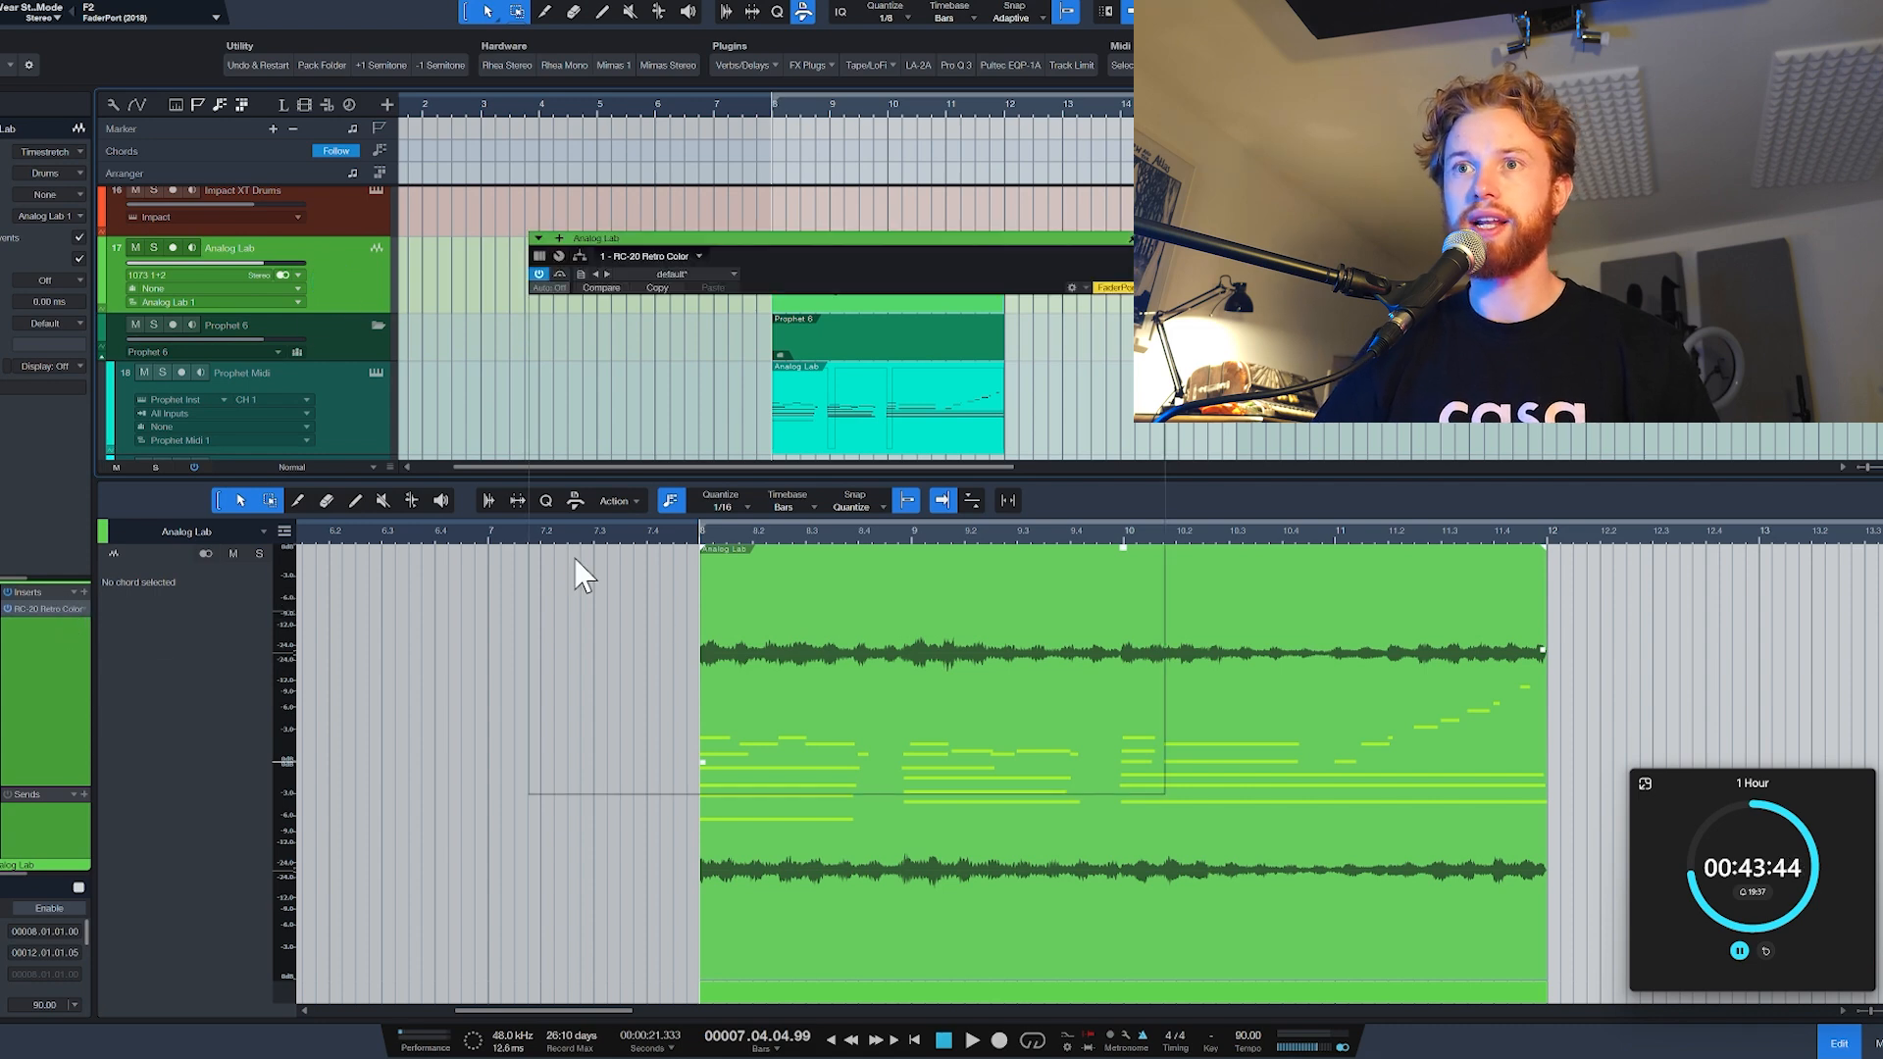
{"action": "key", "text": "space"}
{"action": "mouse_move", "coordinate": [696, 670]}
{"action": "left_mouse_down"}
{"action": "mouse_move", "coordinate": [681, 645]}
{"action": "mouse_move", "coordinate": [681, 662]}
{"action": "left_mouse_up"}
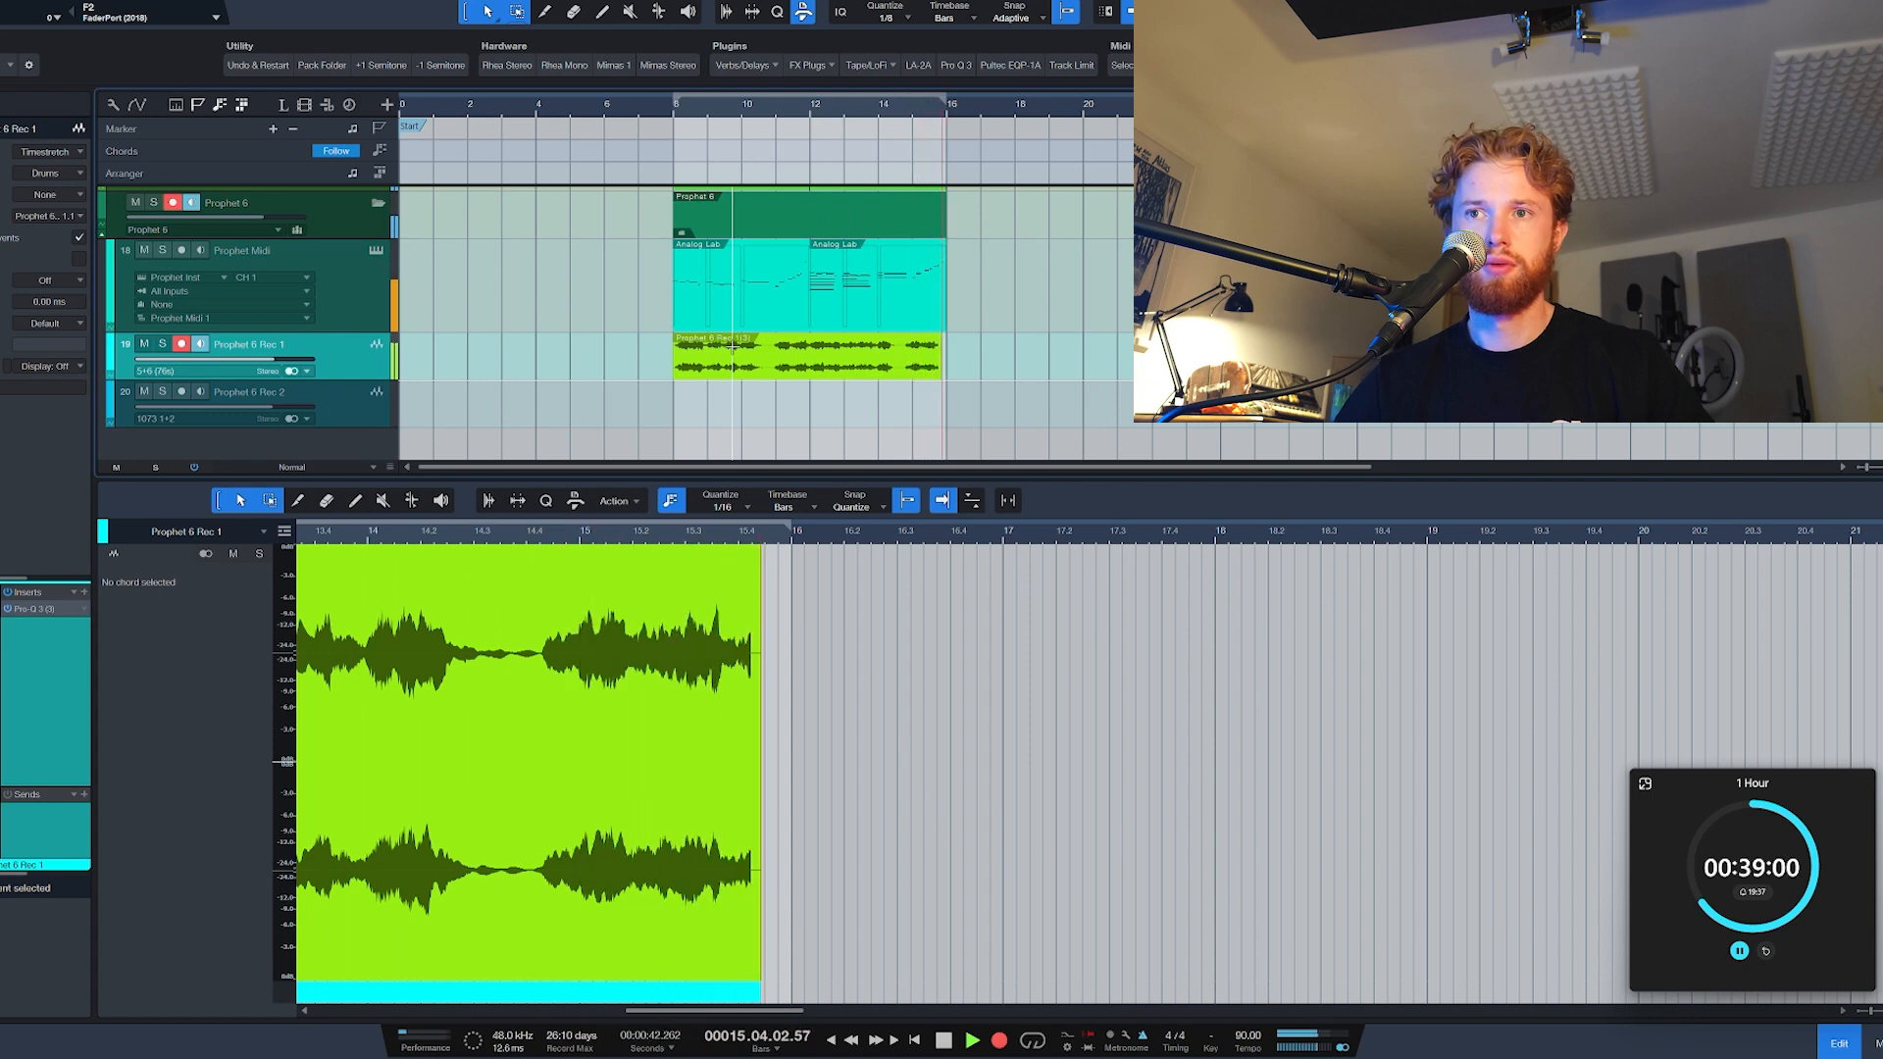
Step: Finish the Prophet 6 Rec 1 recording and trim the end of its audio event to bar 16
{"action": "key", "text": "space"}
{"action": "key", "text": "F2"}
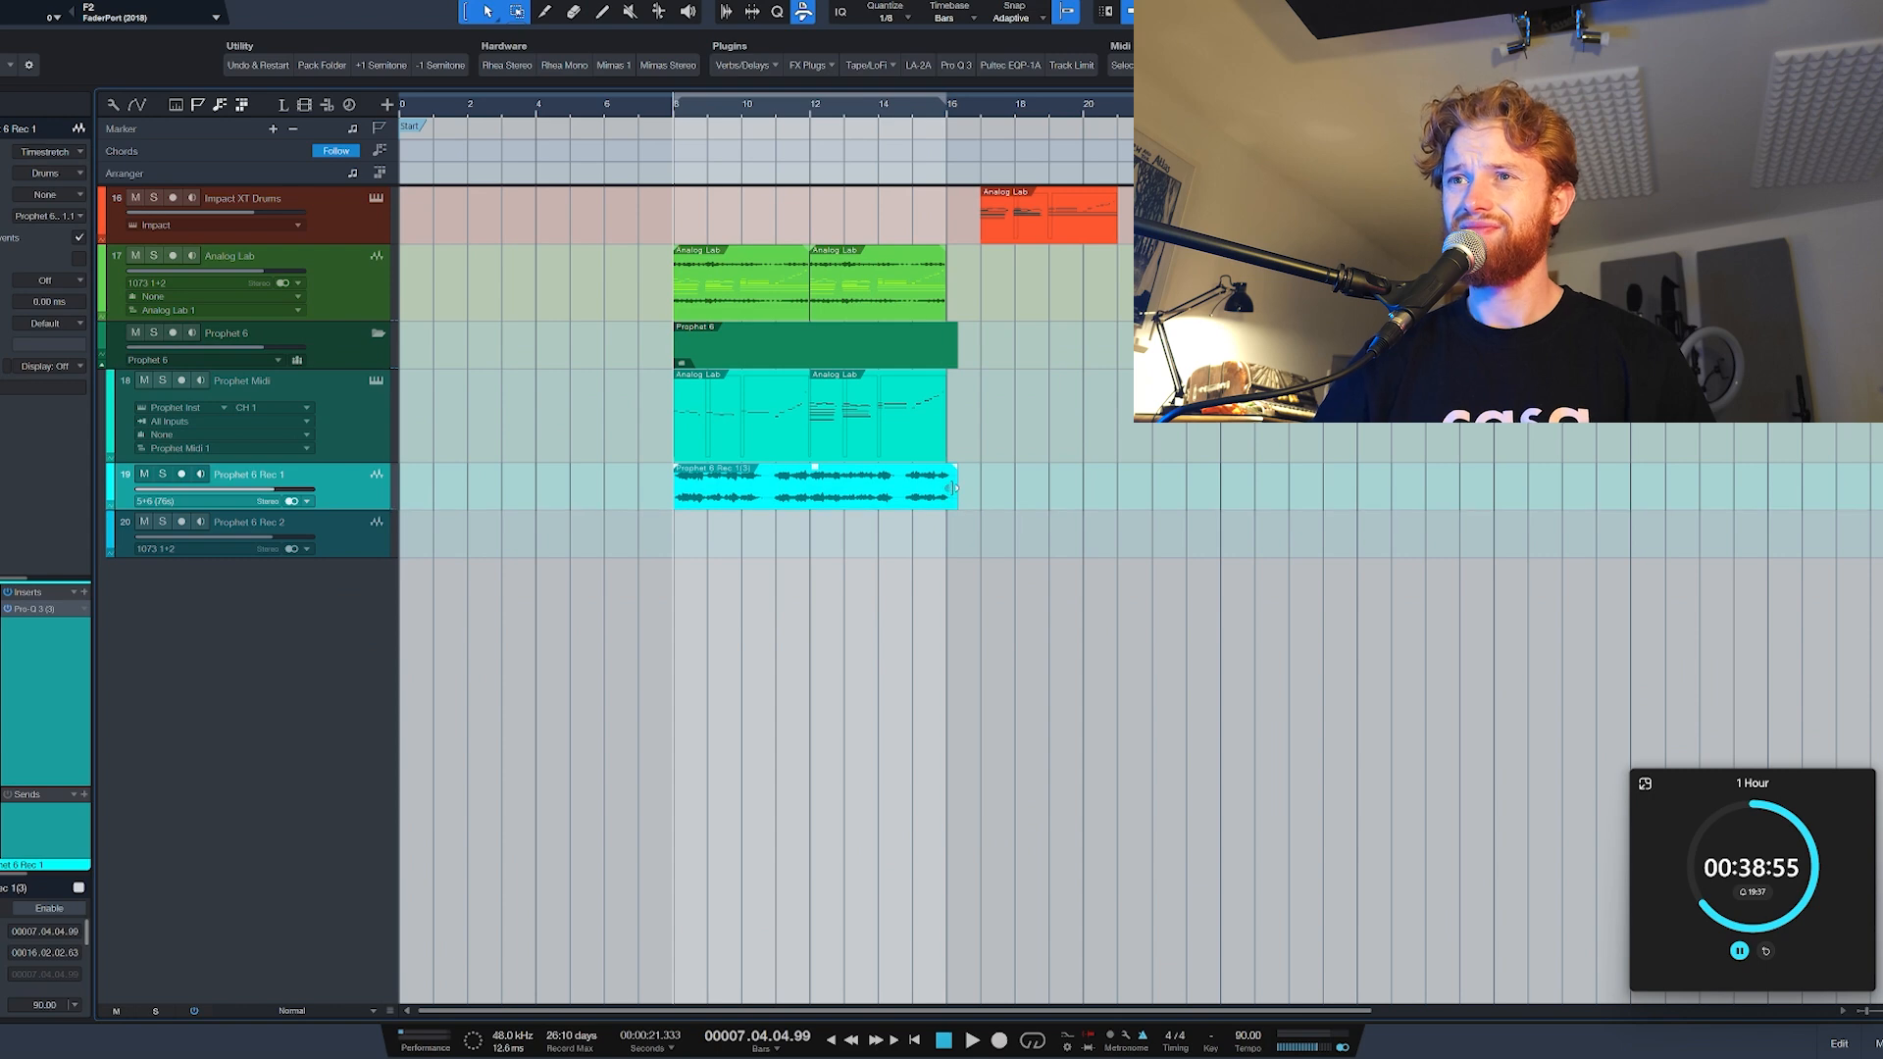
{"action": "left_click_drag", "start_coordinate": [952, 487], "coordinate": [945, 487]}
{"action": "scroll", "coordinate": [830, 392], "scroll_direction": "up", "scroll_amount": 3}
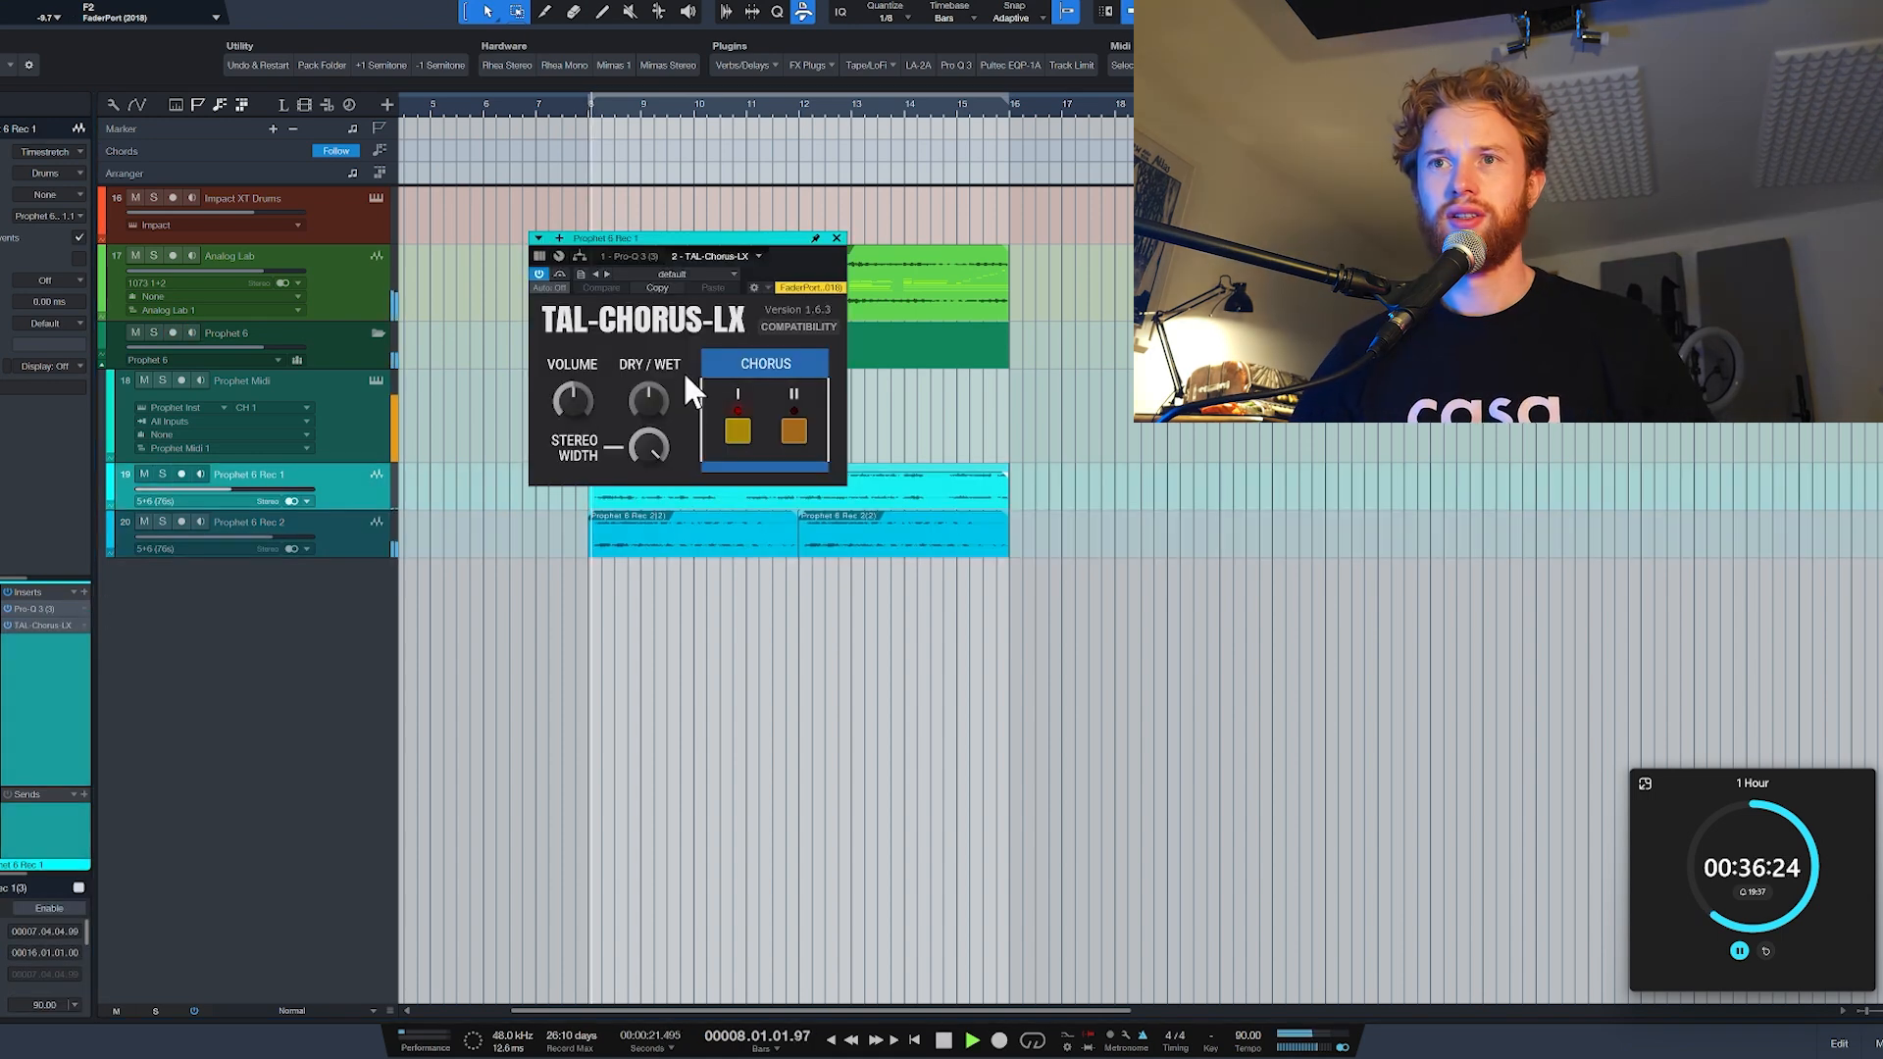
Step: Compare the Prophet 6 Rec 1 sound by toggling Chorus II in TAL-Chorus-LX, and close the plug-in
{"action": "left_click", "coordinate": [793, 430]}
{"action": "left_click", "coordinate": [792, 433]}
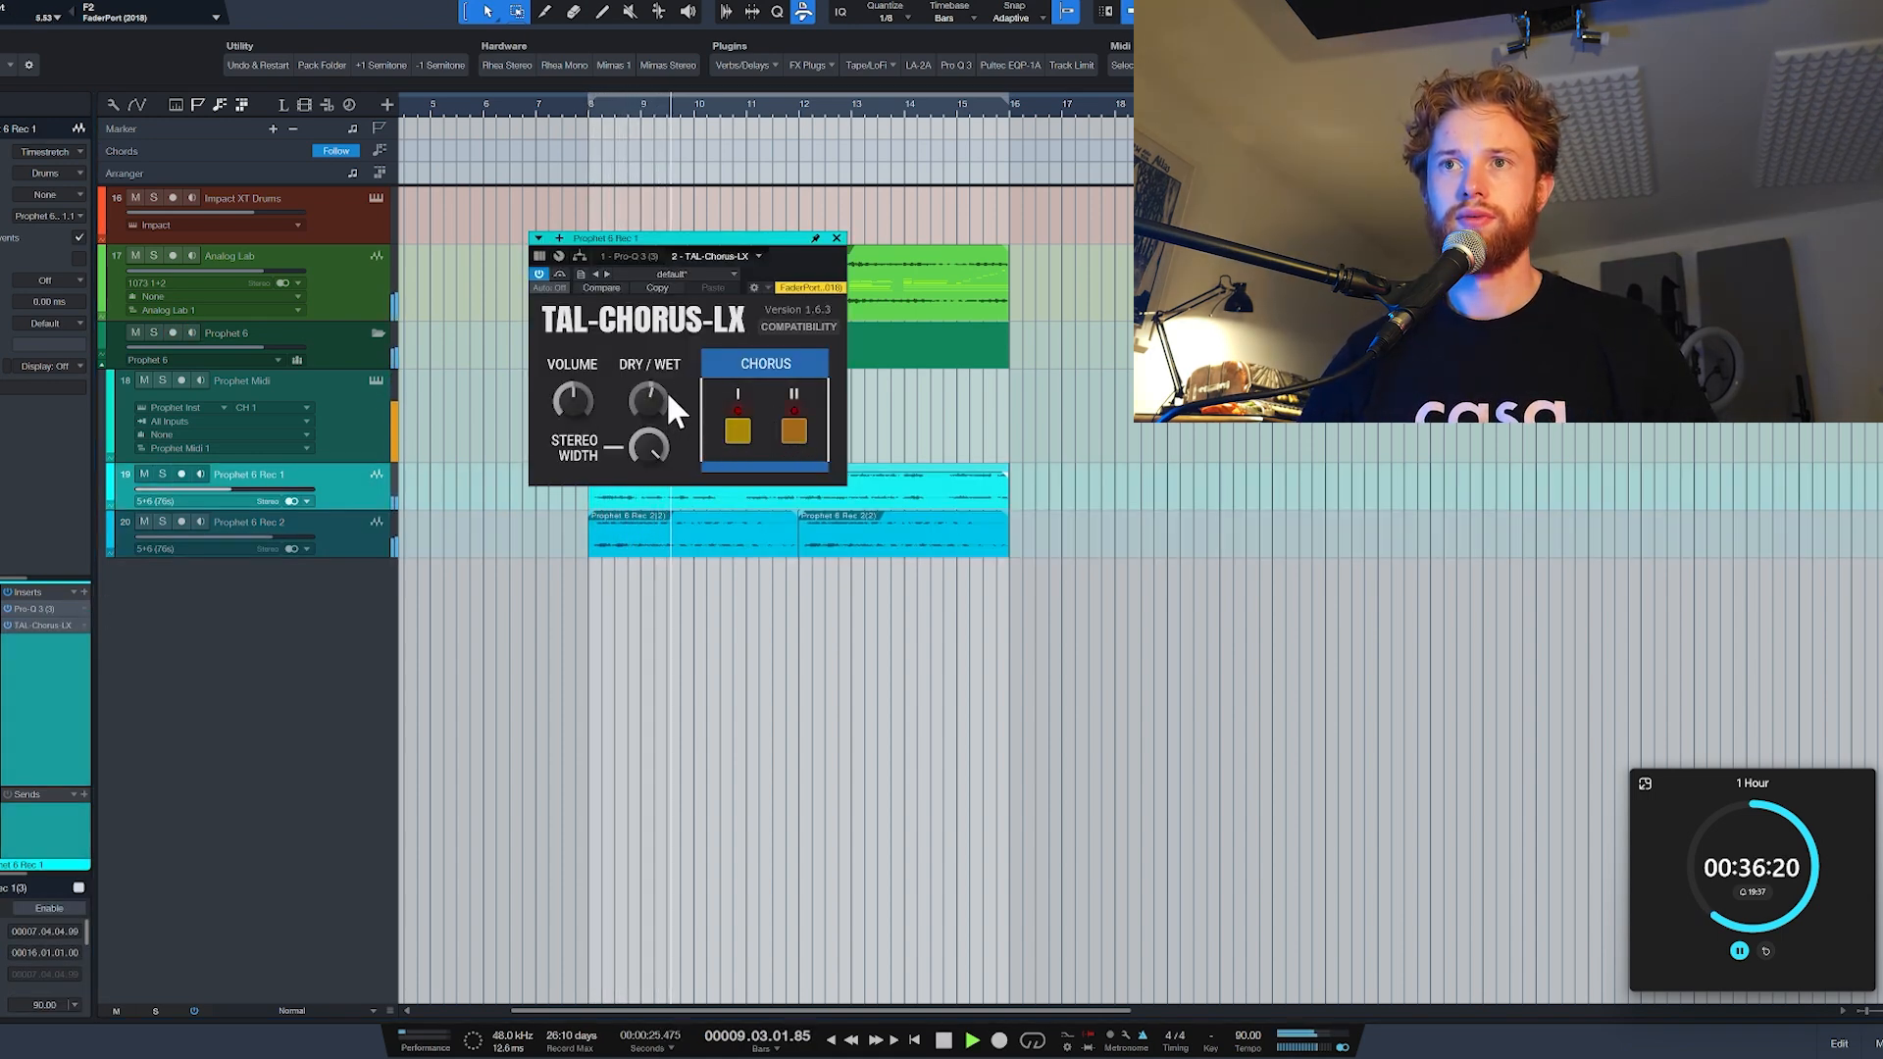
{"action": "left_click", "coordinate": [837, 238]}
{"action": "key", "text": "space"}
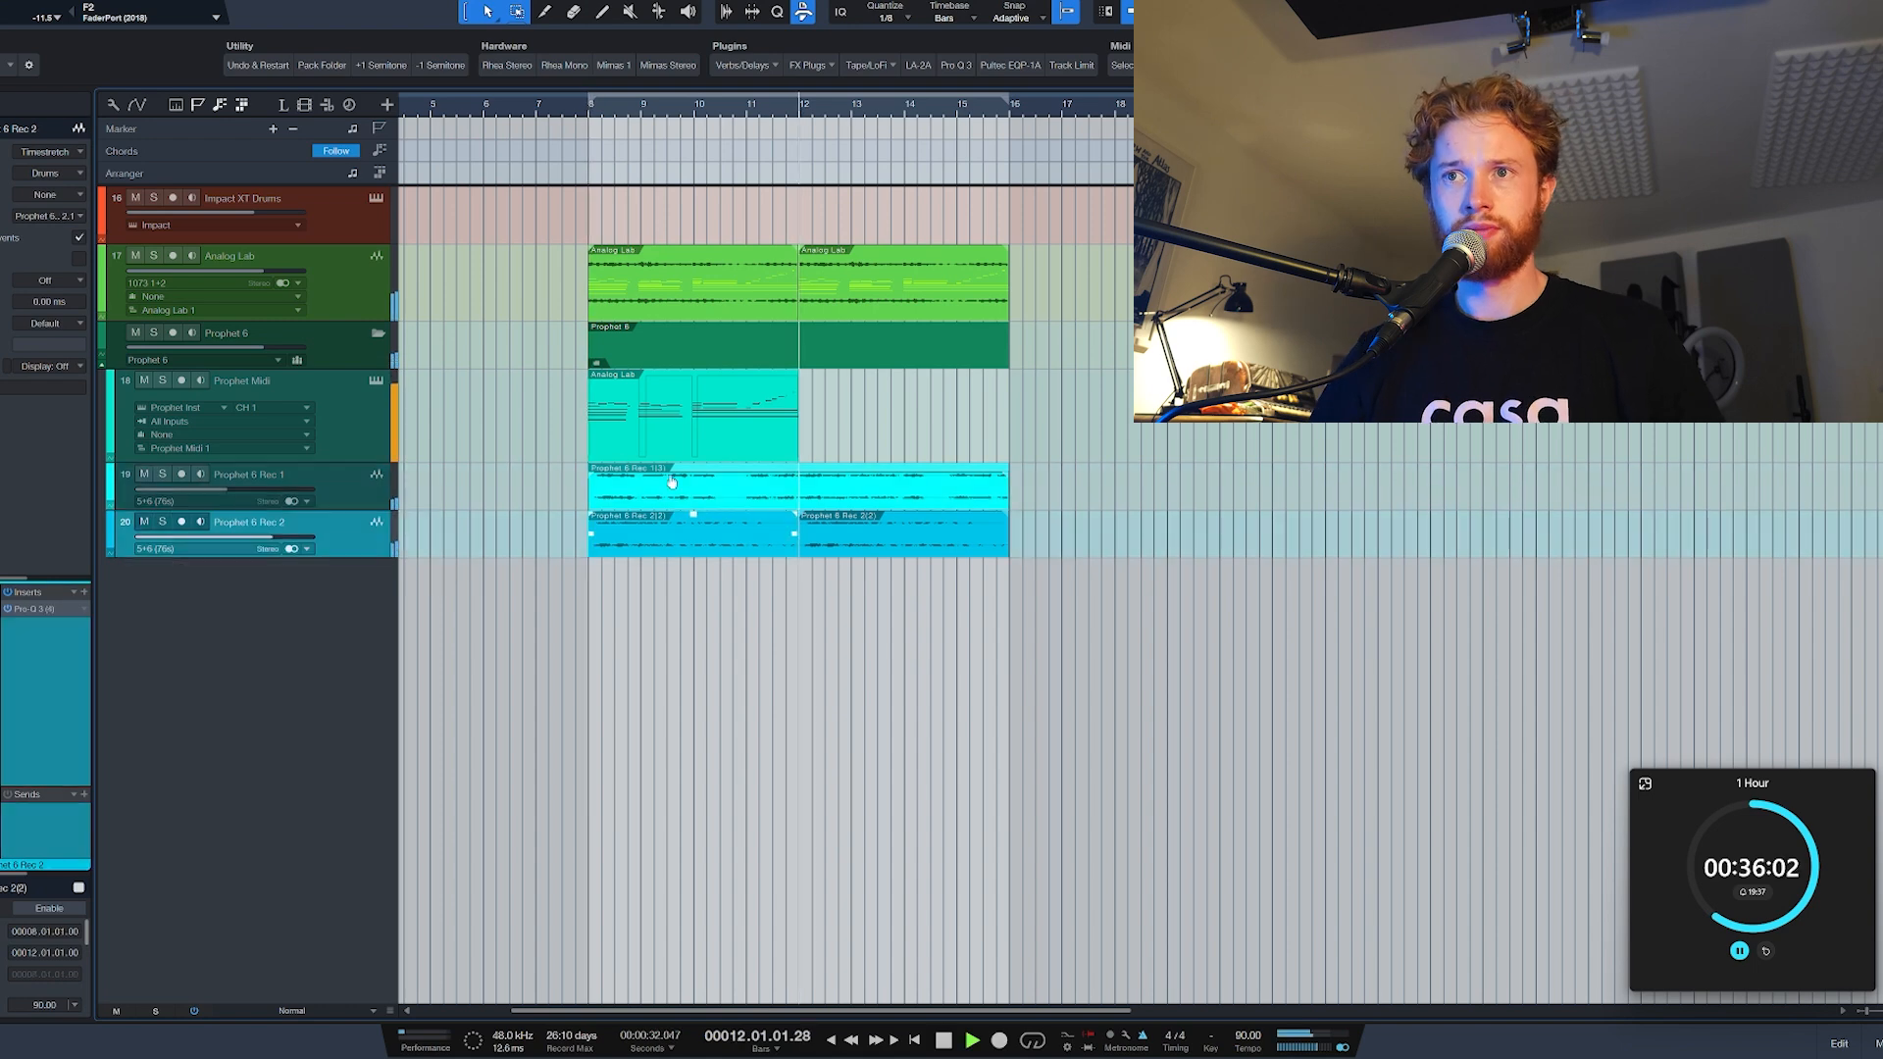
Step: Move the second Prophet 6 Rec 1 event to bar 4 and duplicate the bar 8 event to bar 12
{"action": "left_click", "coordinate": [819, 498]}
{"action": "key", "text": "w"}
{"action": "key", "text": "space"}
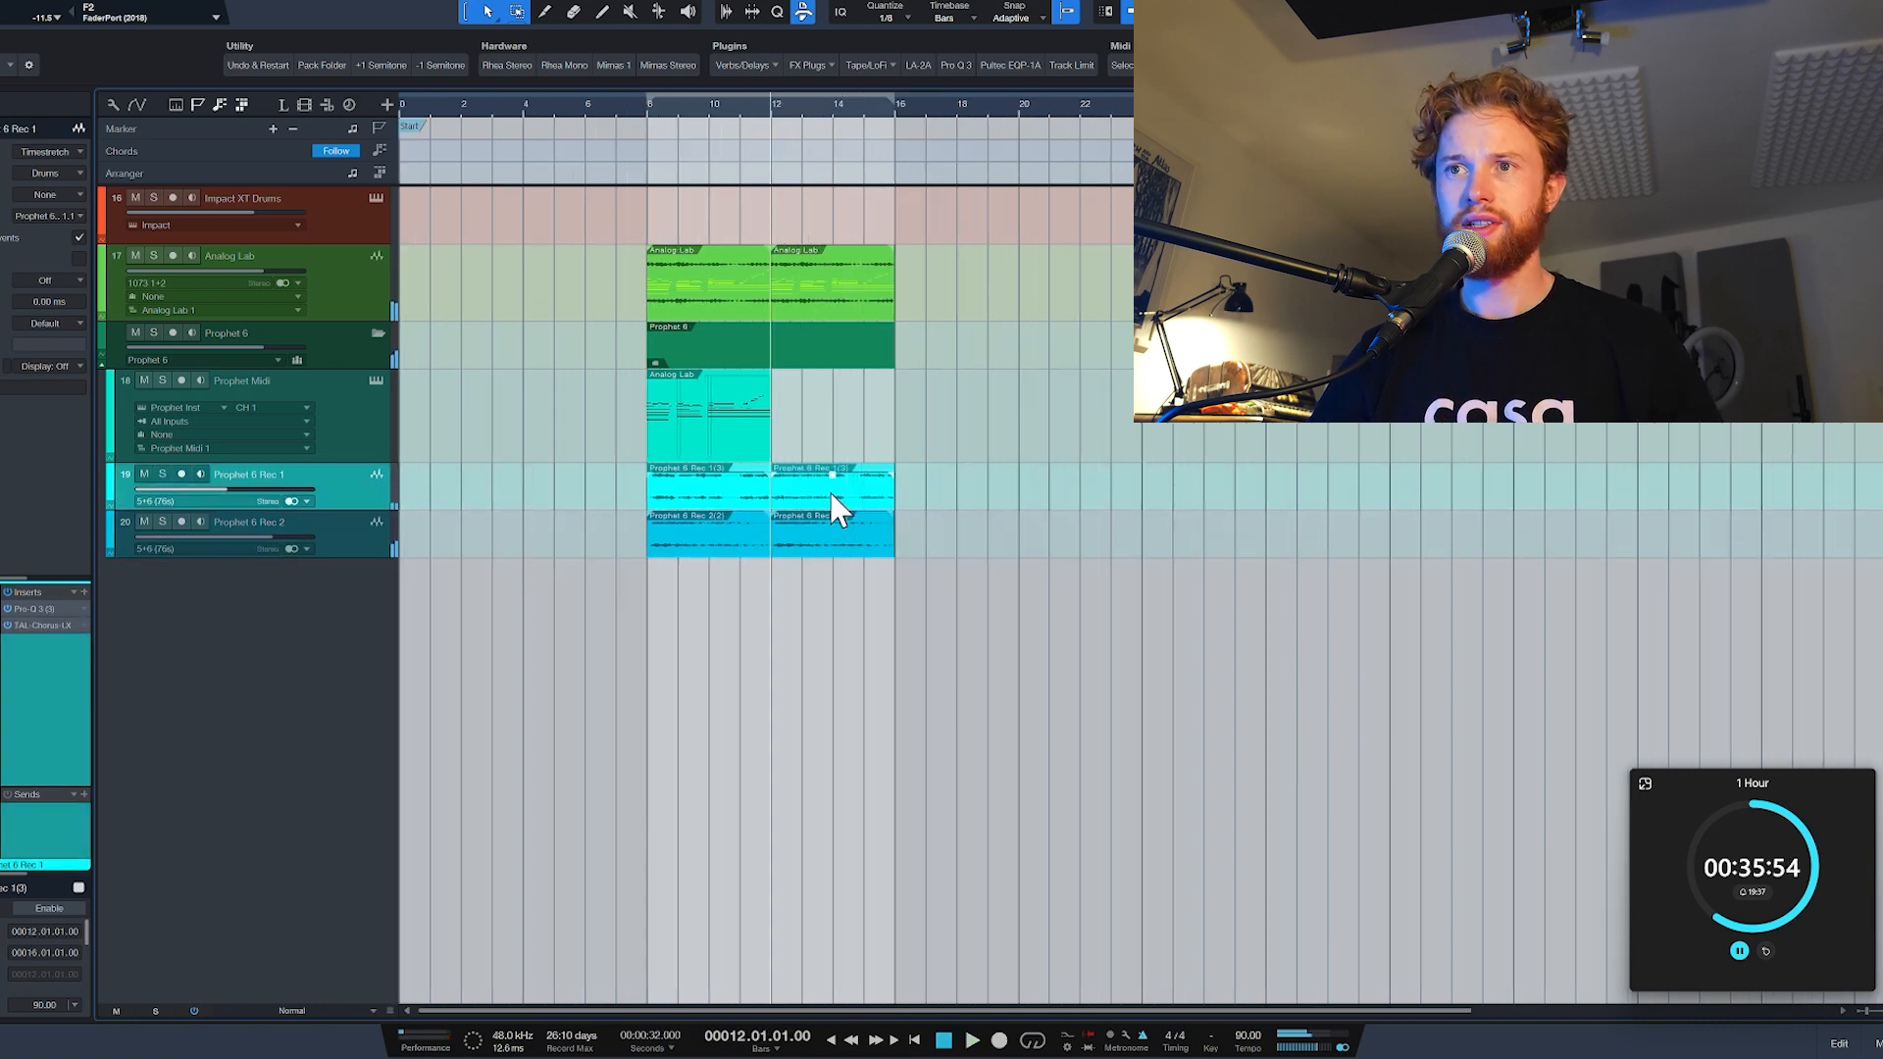
{"action": "left_click_drag", "start_coordinate": [828, 495], "coordinate": [579, 482]}
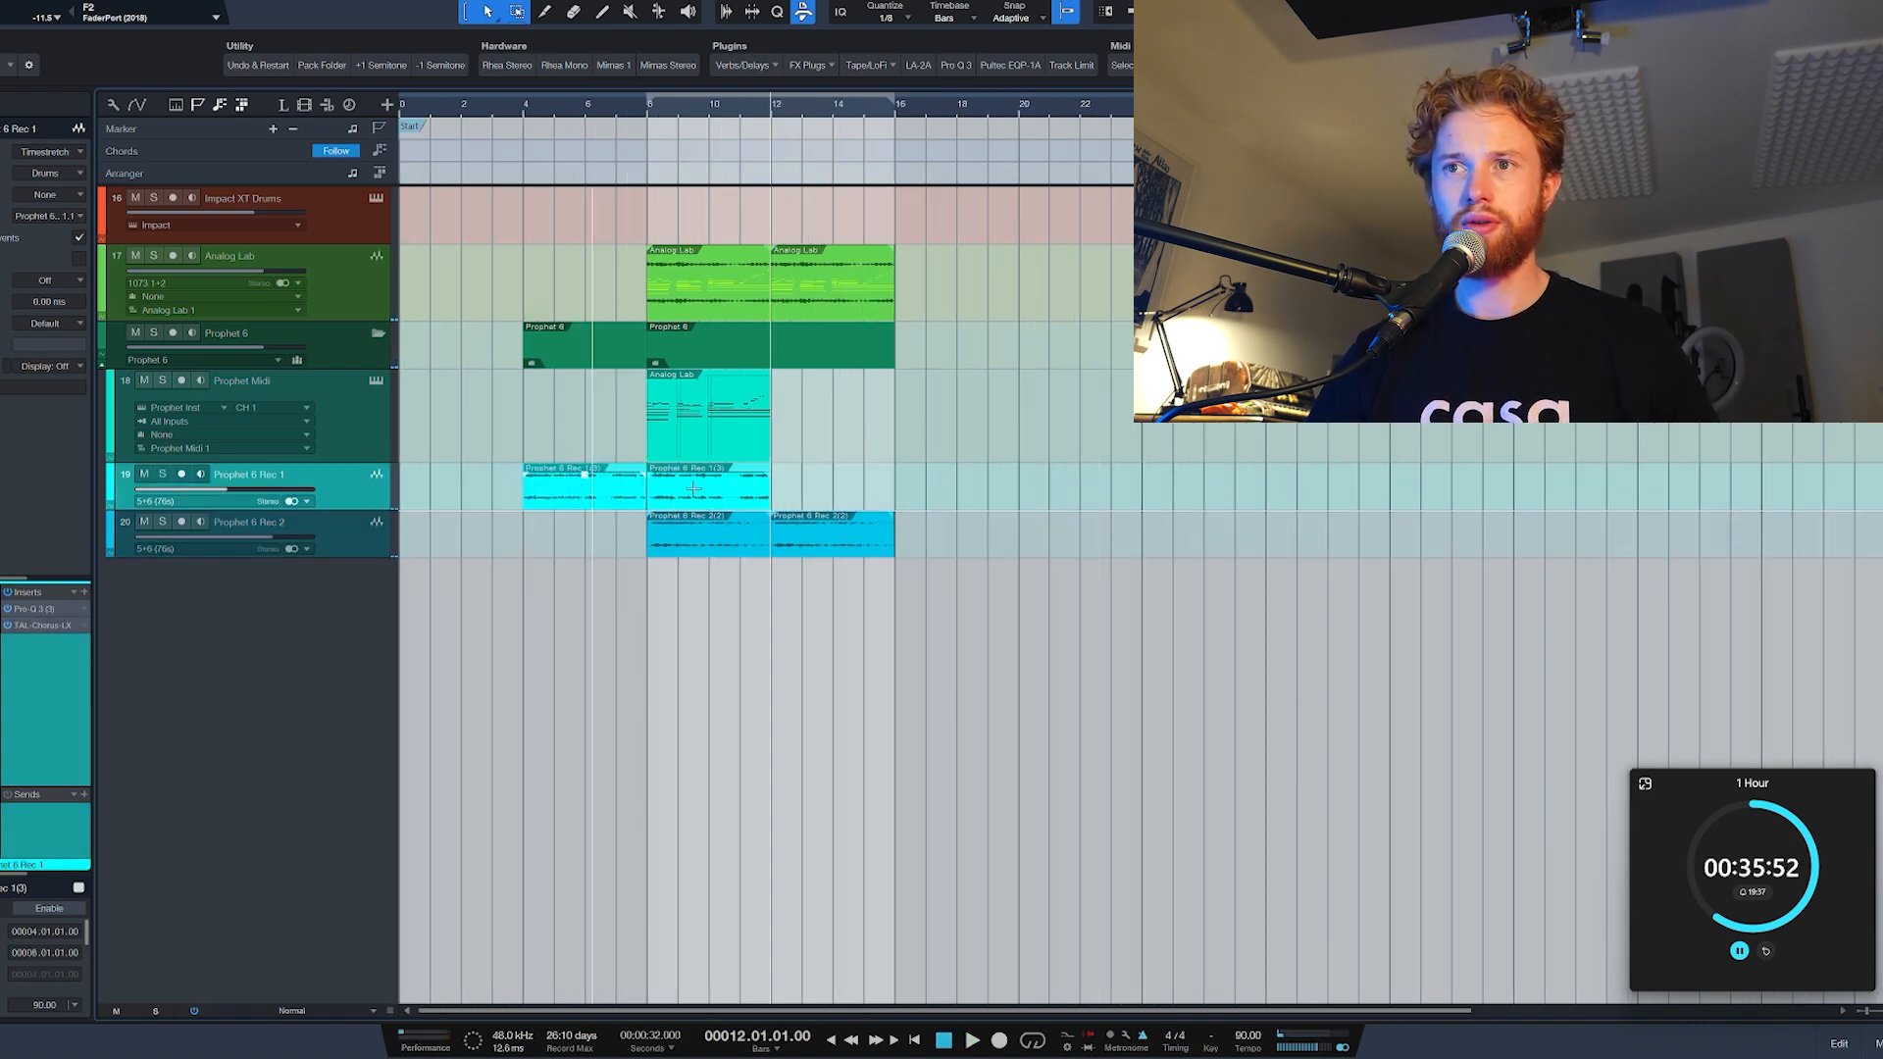
{"action": "key", "text": "d"}
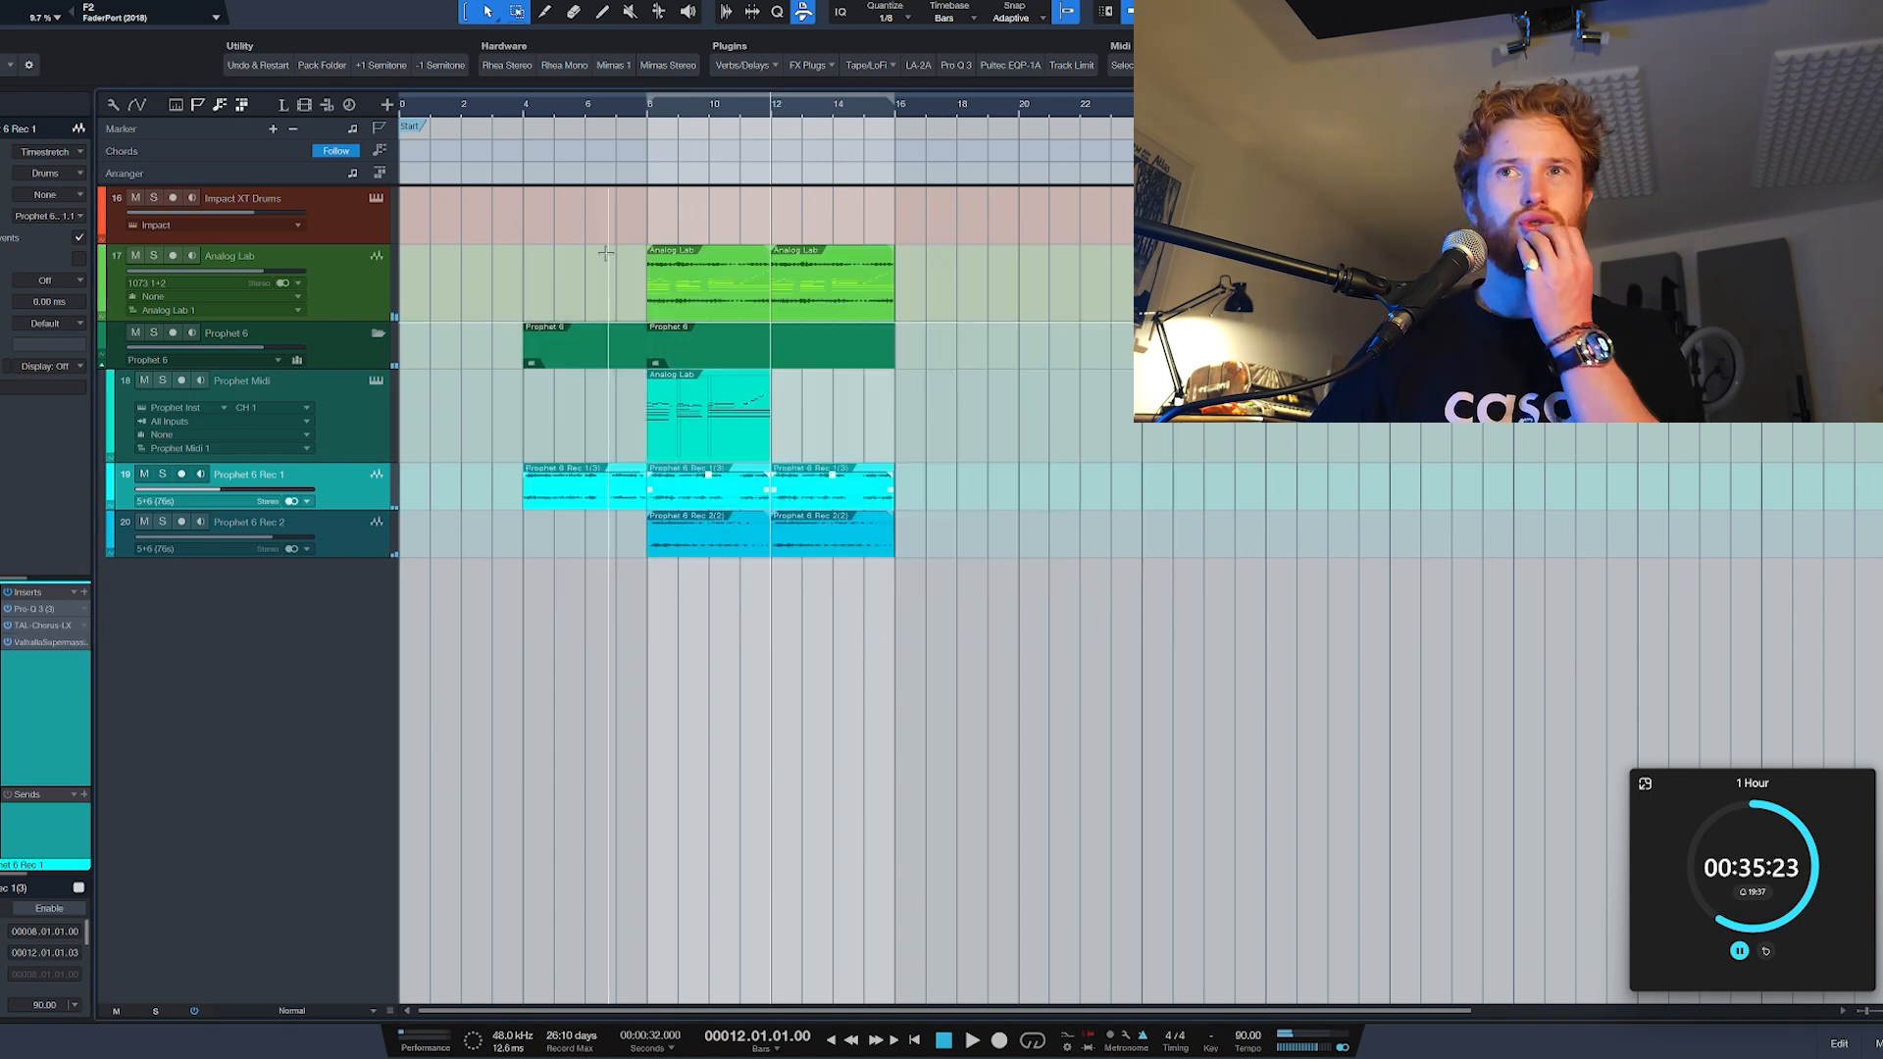
Step: Open the Impact XT Drums part at bar 8 and record a kick pattern up to bar 16, closing the editor when done
{"action": "left_click", "coordinate": [649, 118]}
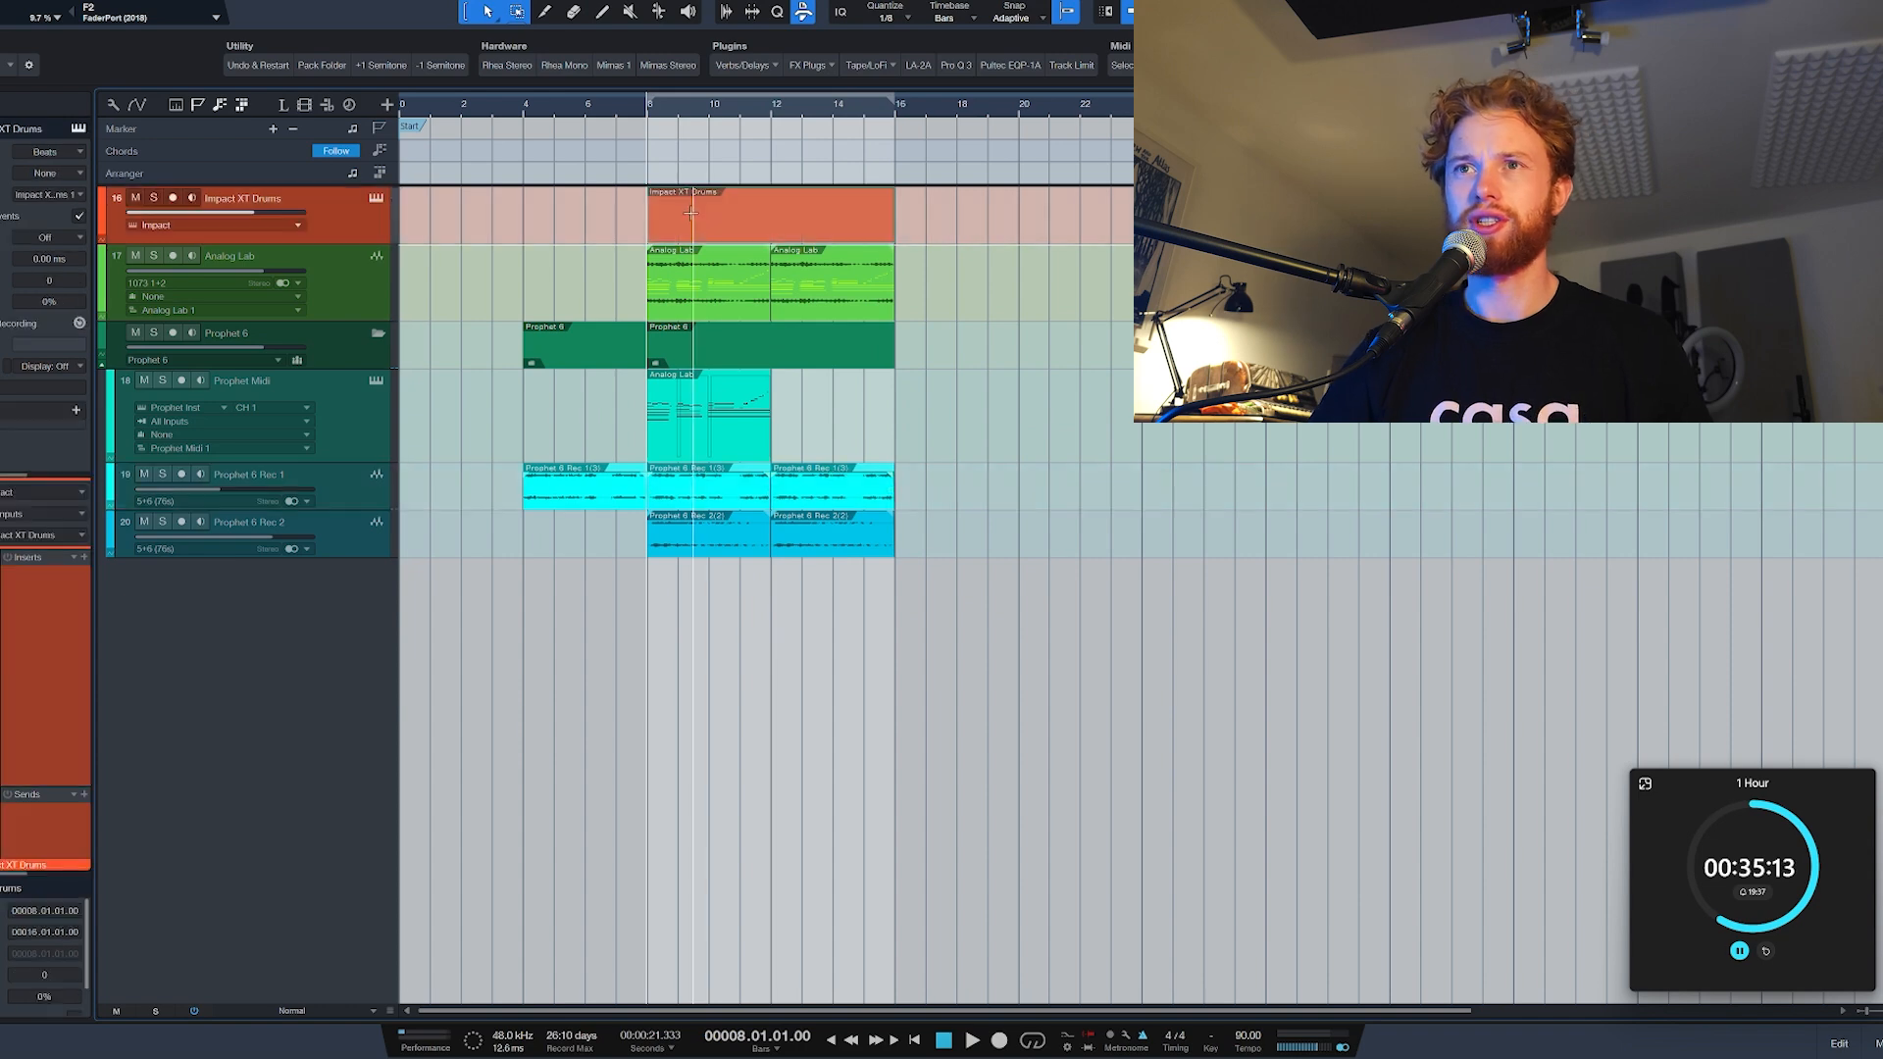
{"action": "double_click", "coordinate": [685, 228]}
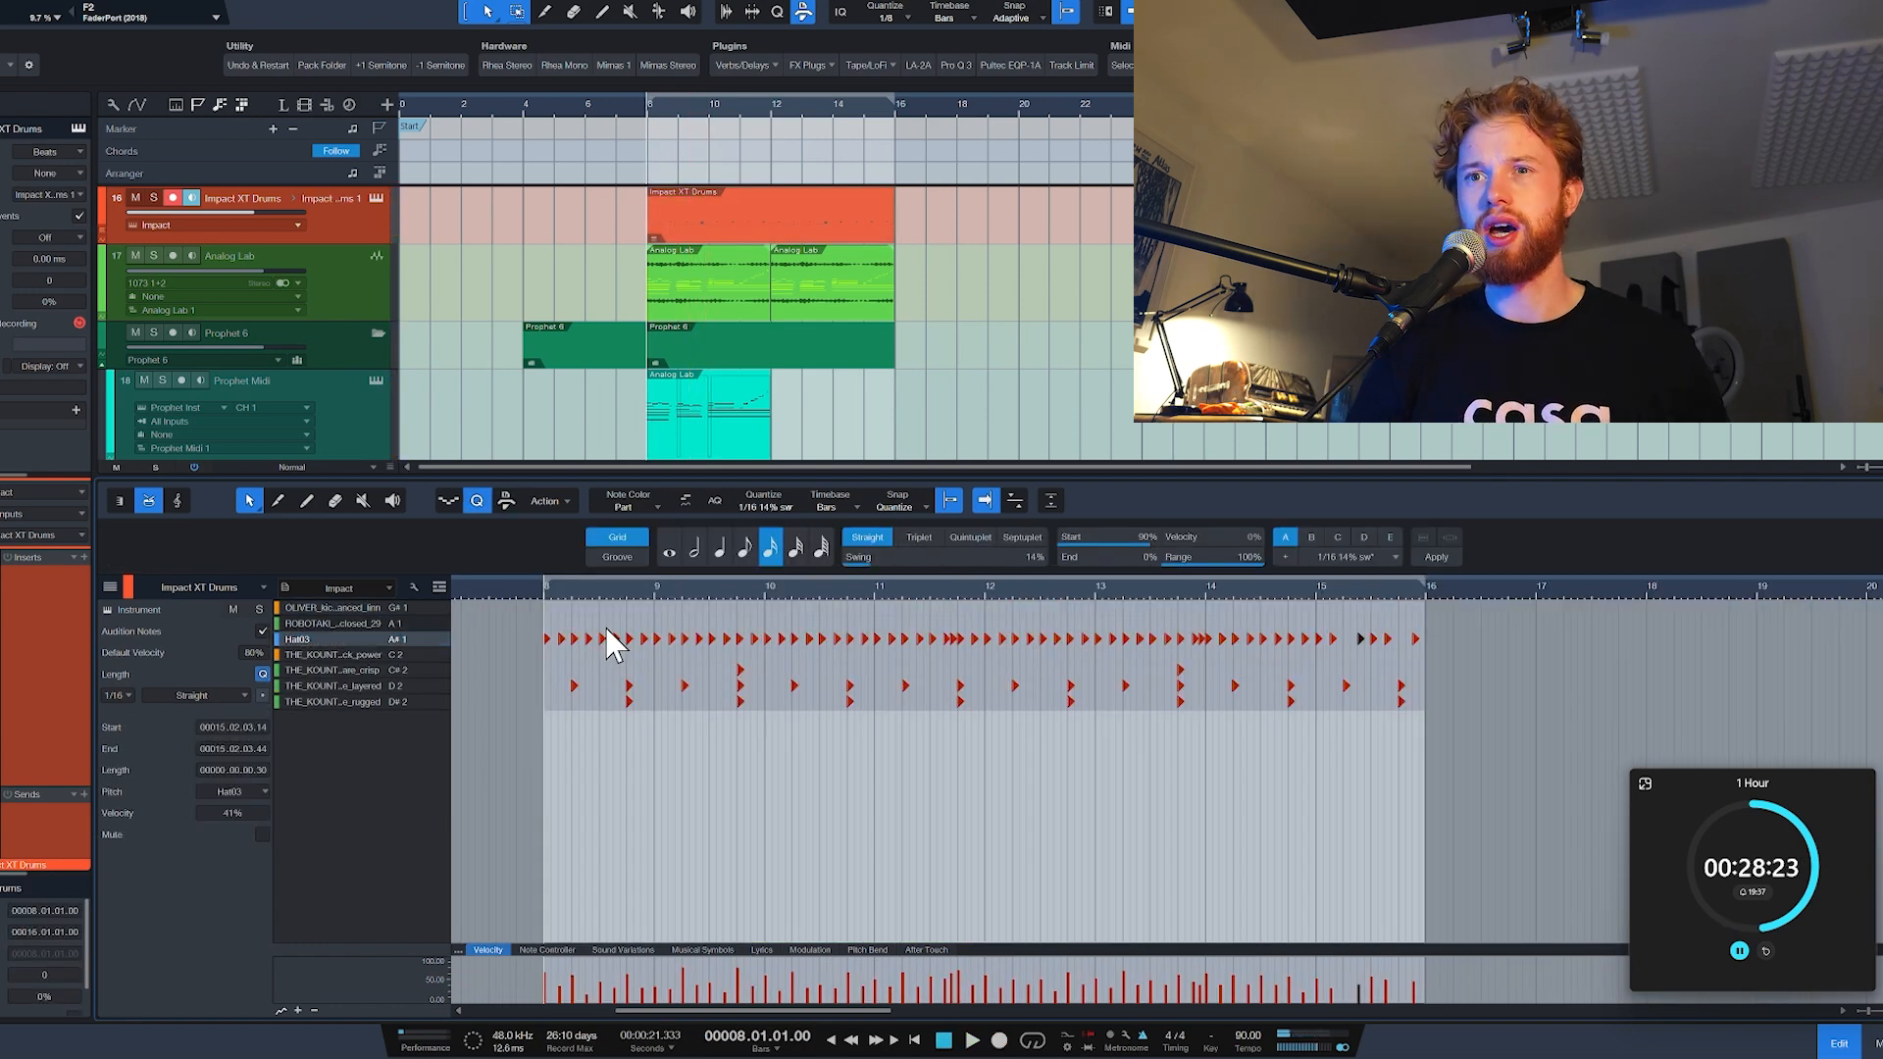
{"action": "key", "text": "KP_Multiply"}
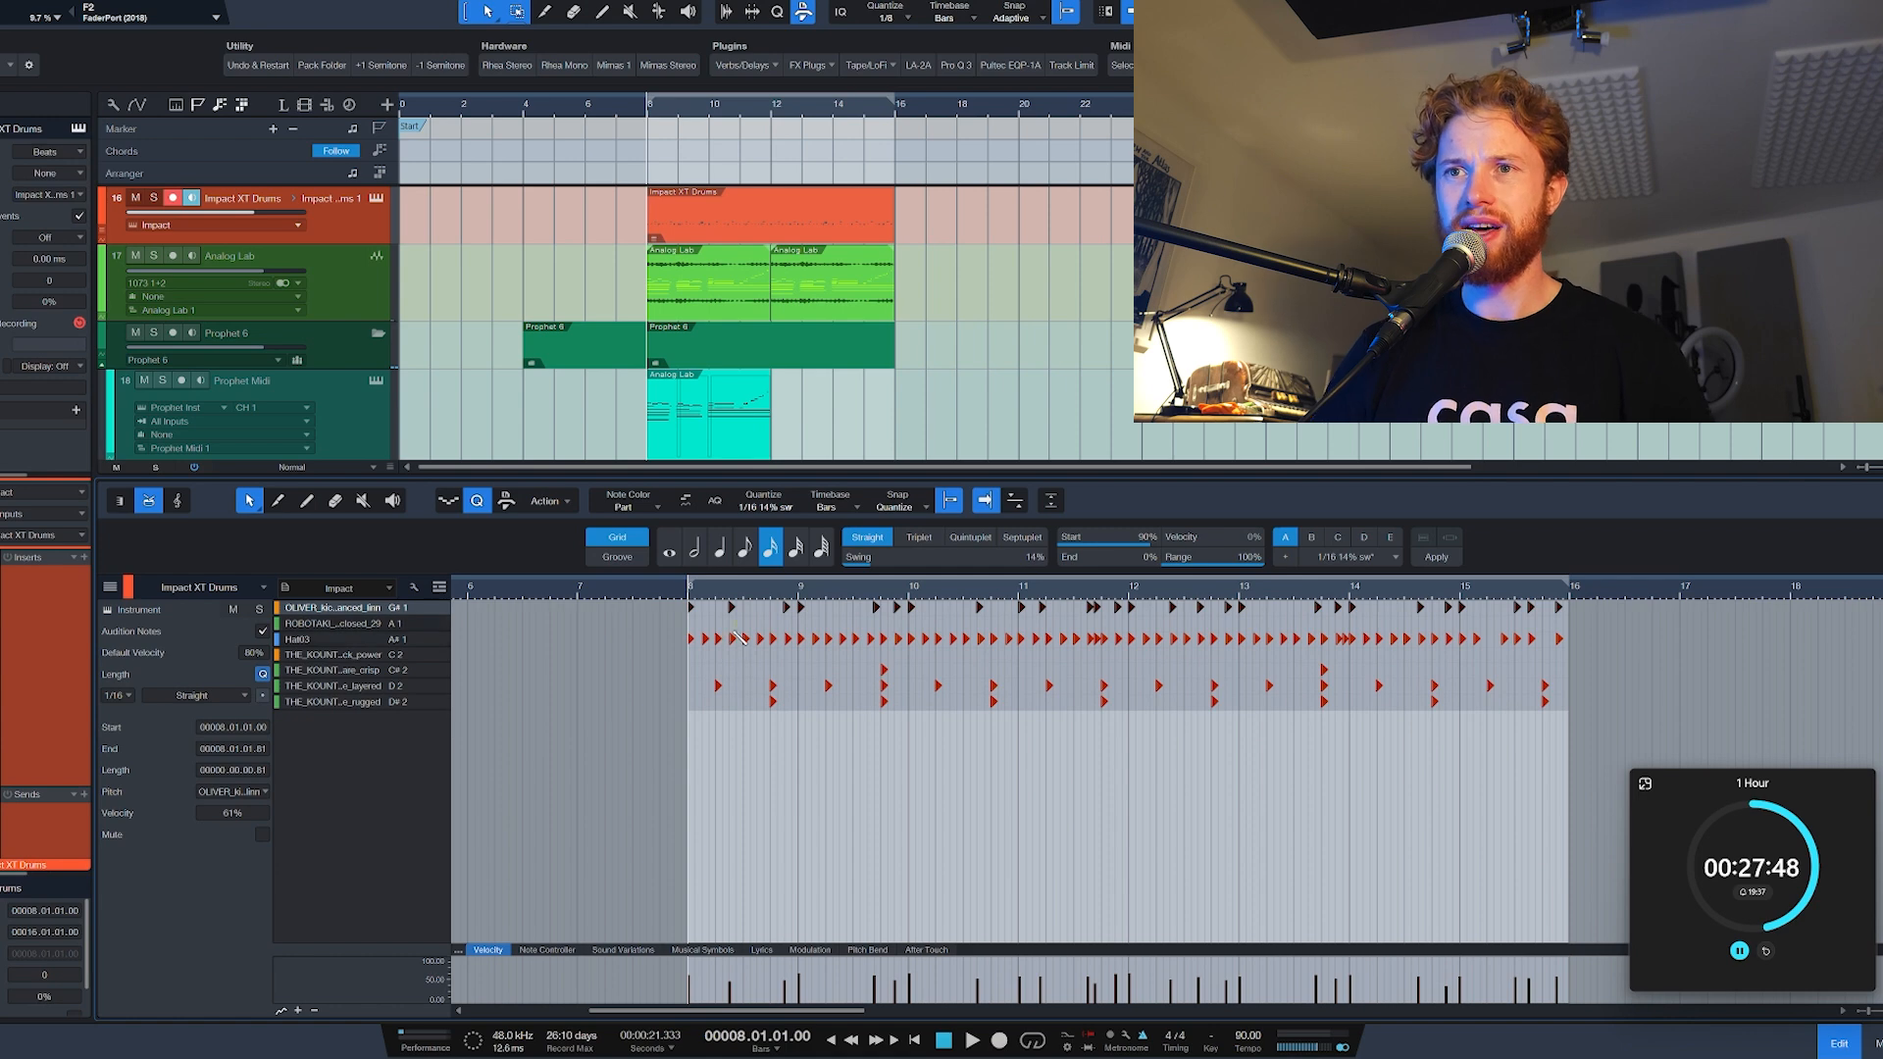
{"action": "scroll", "coordinate": [738, 638], "scroll_direction": "up", "scroll_amount": 3}
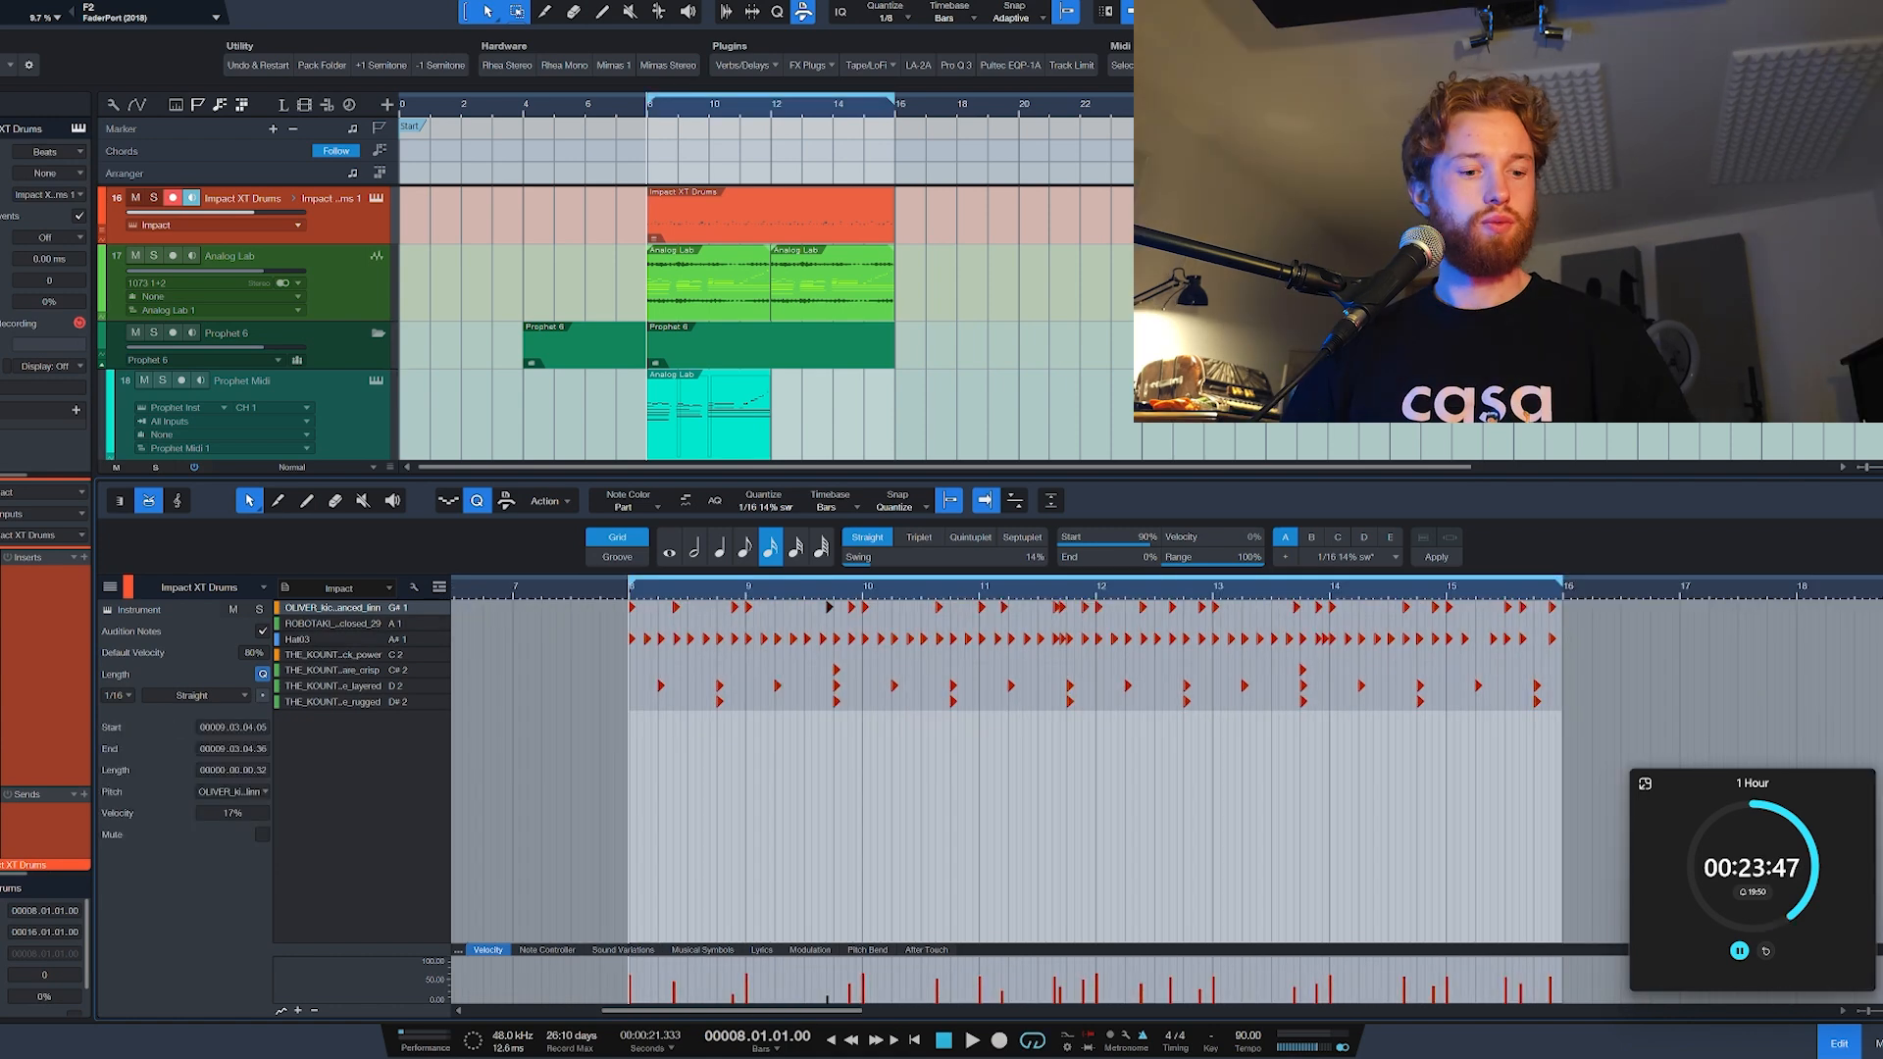
{"action": "key", "text": "F3"}
{"action": "key", "text": "F3"}
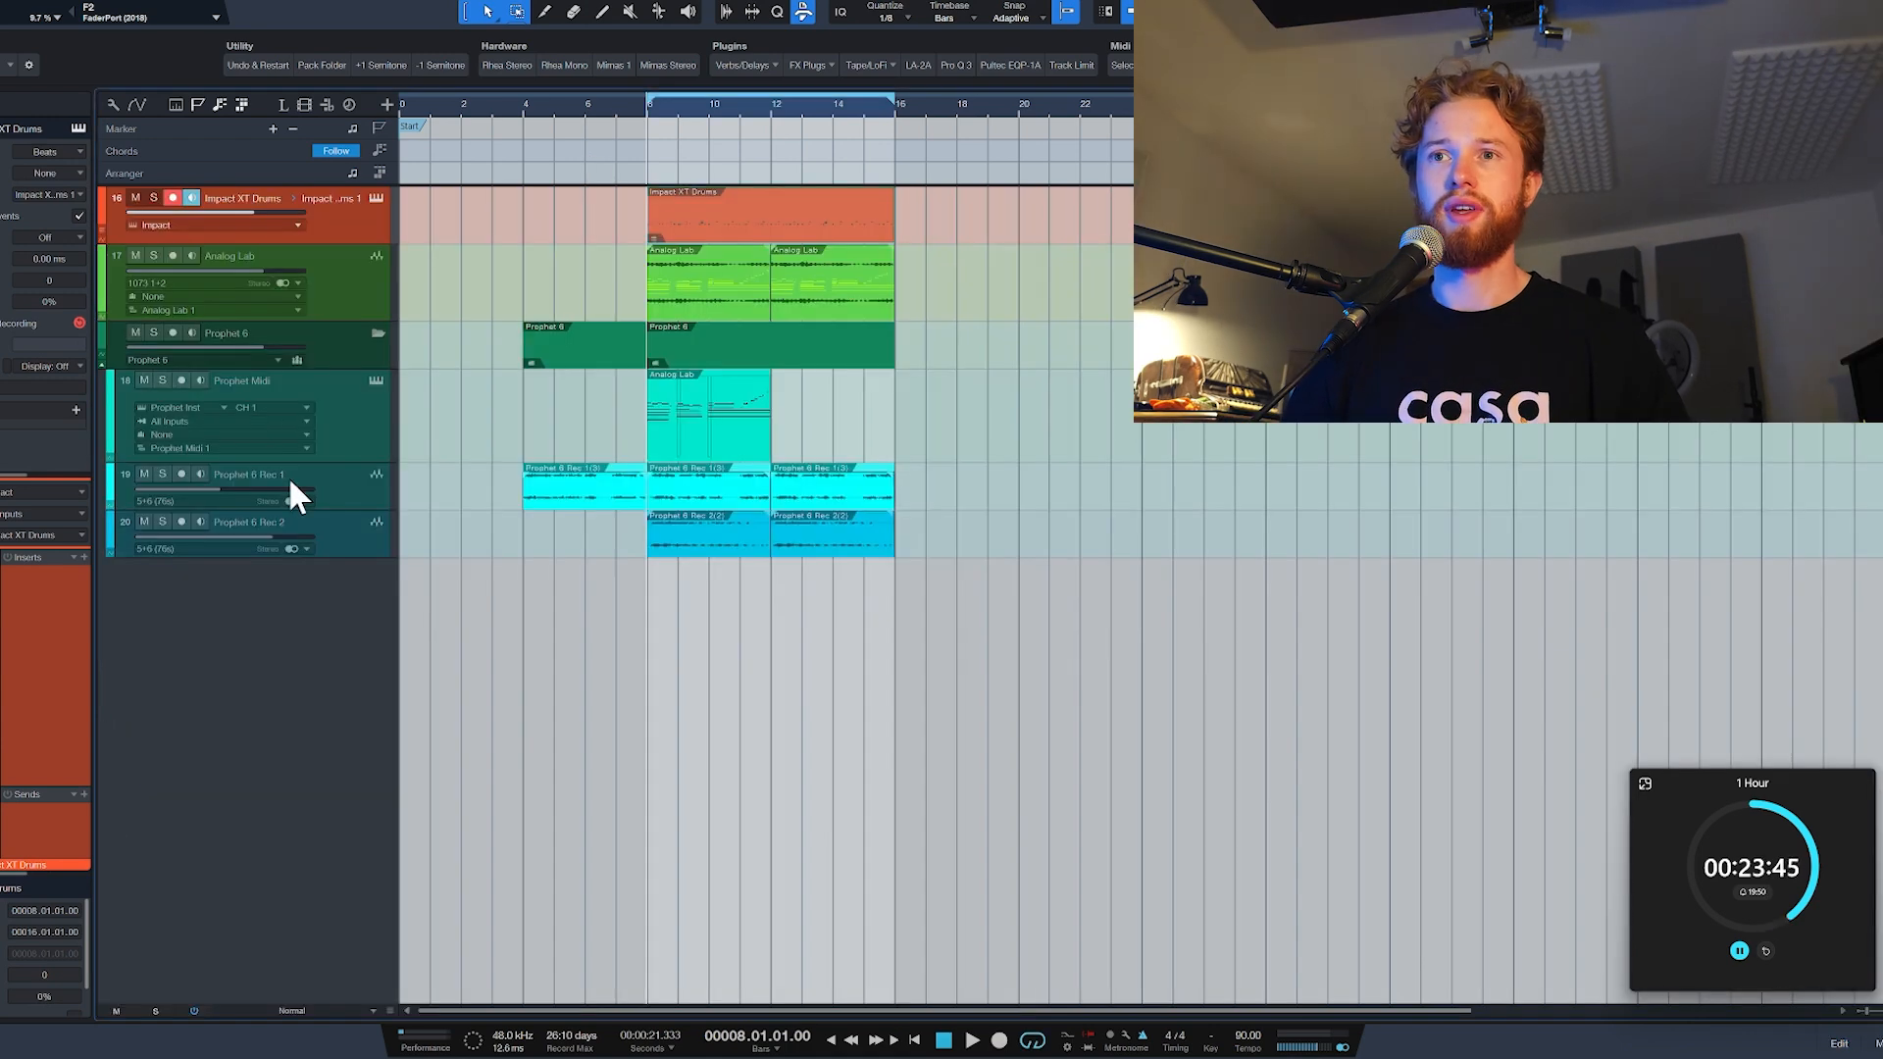
Step: Show the hidden Prophet 6 Rec 3 track below Prophet 6 Rec 2 and select it
{"action": "left_click", "coordinate": [700, 453]}
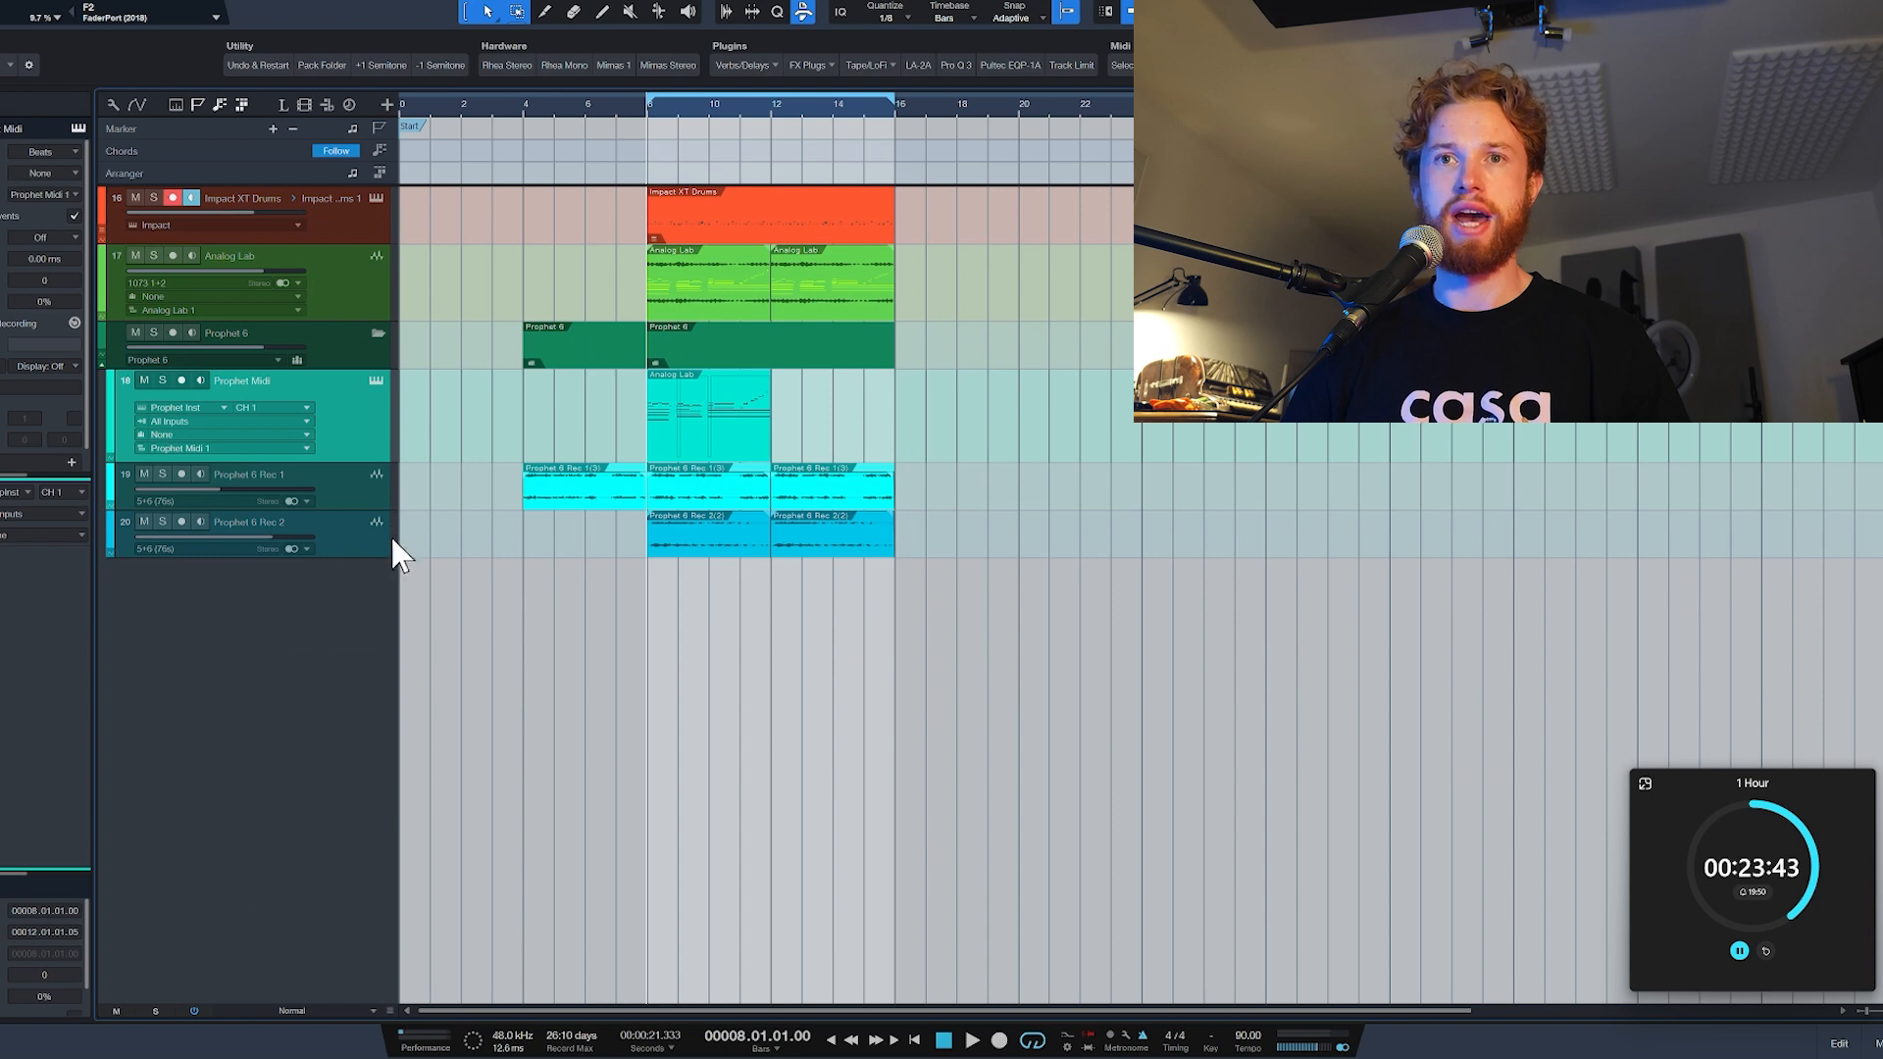
{"action": "left_click", "coordinate": [361, 552]}
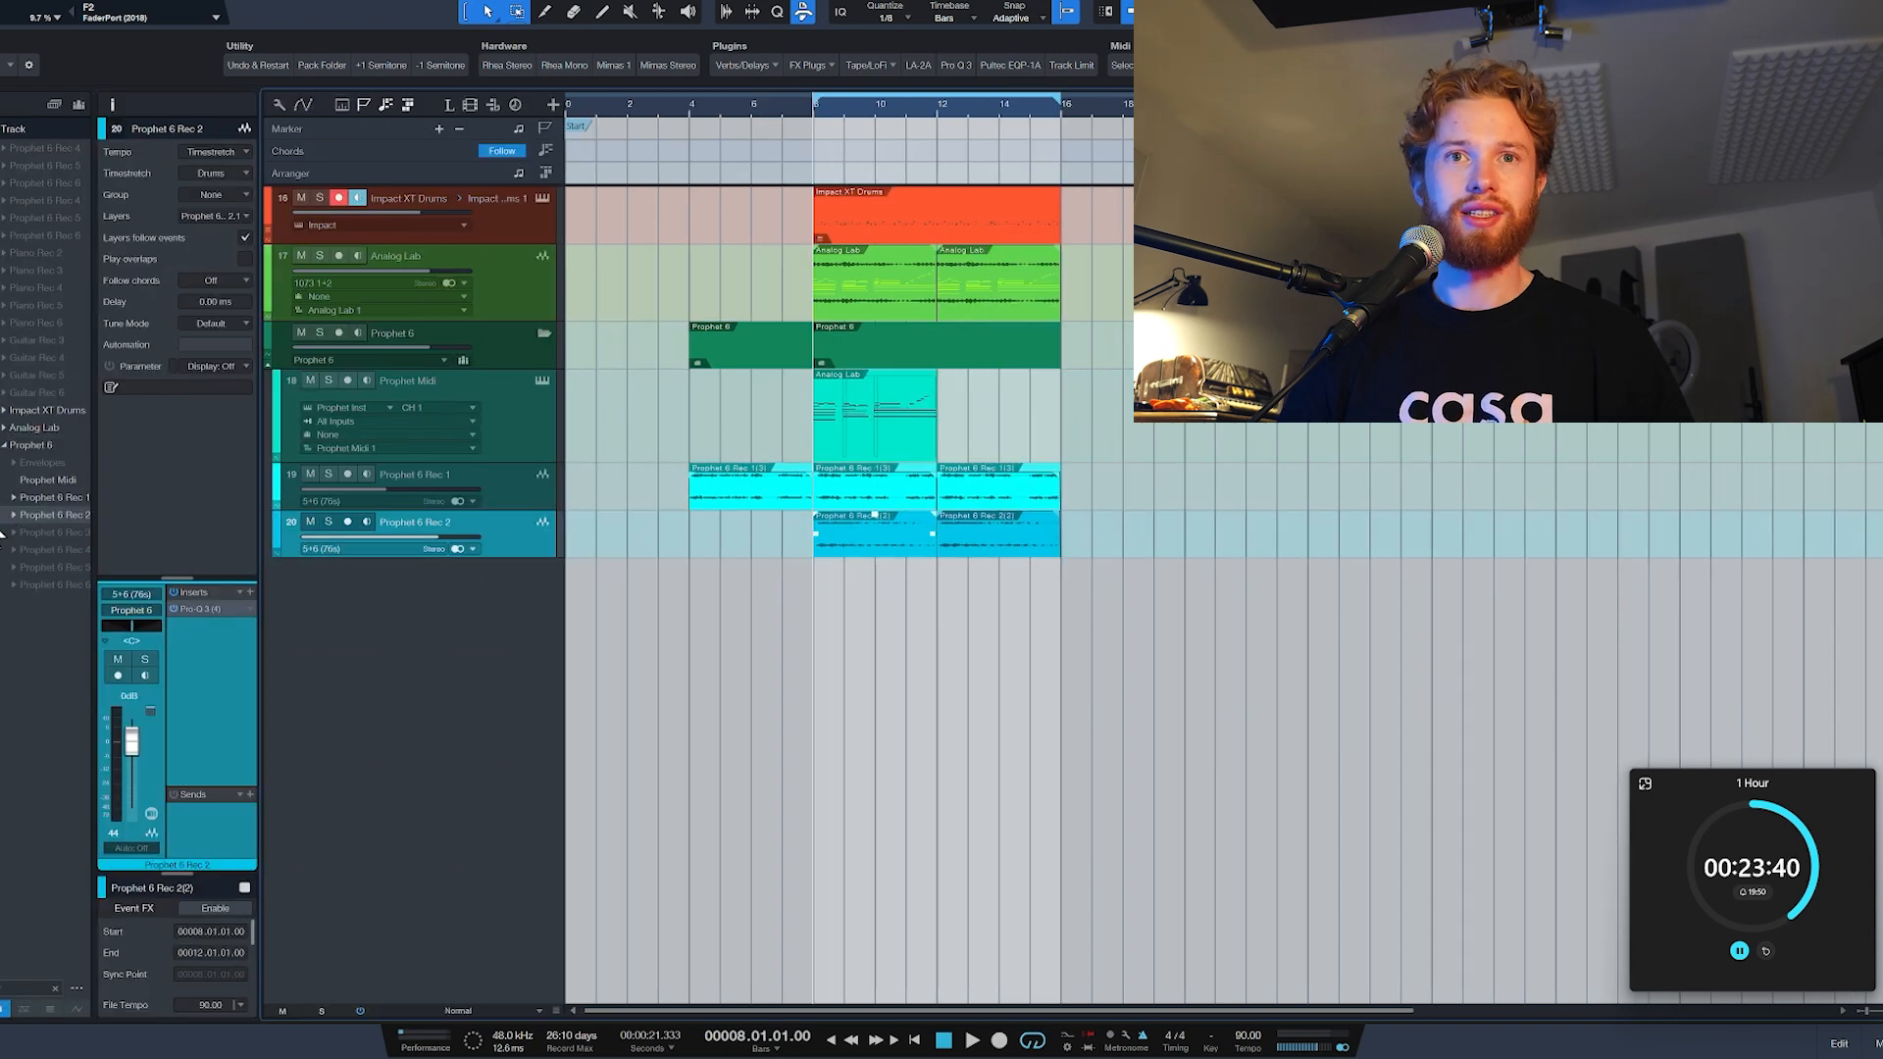
{"action": "left_click", "coordinate": [2, 533]}
{"action": "left_click", "coordinate": [492, 580]}
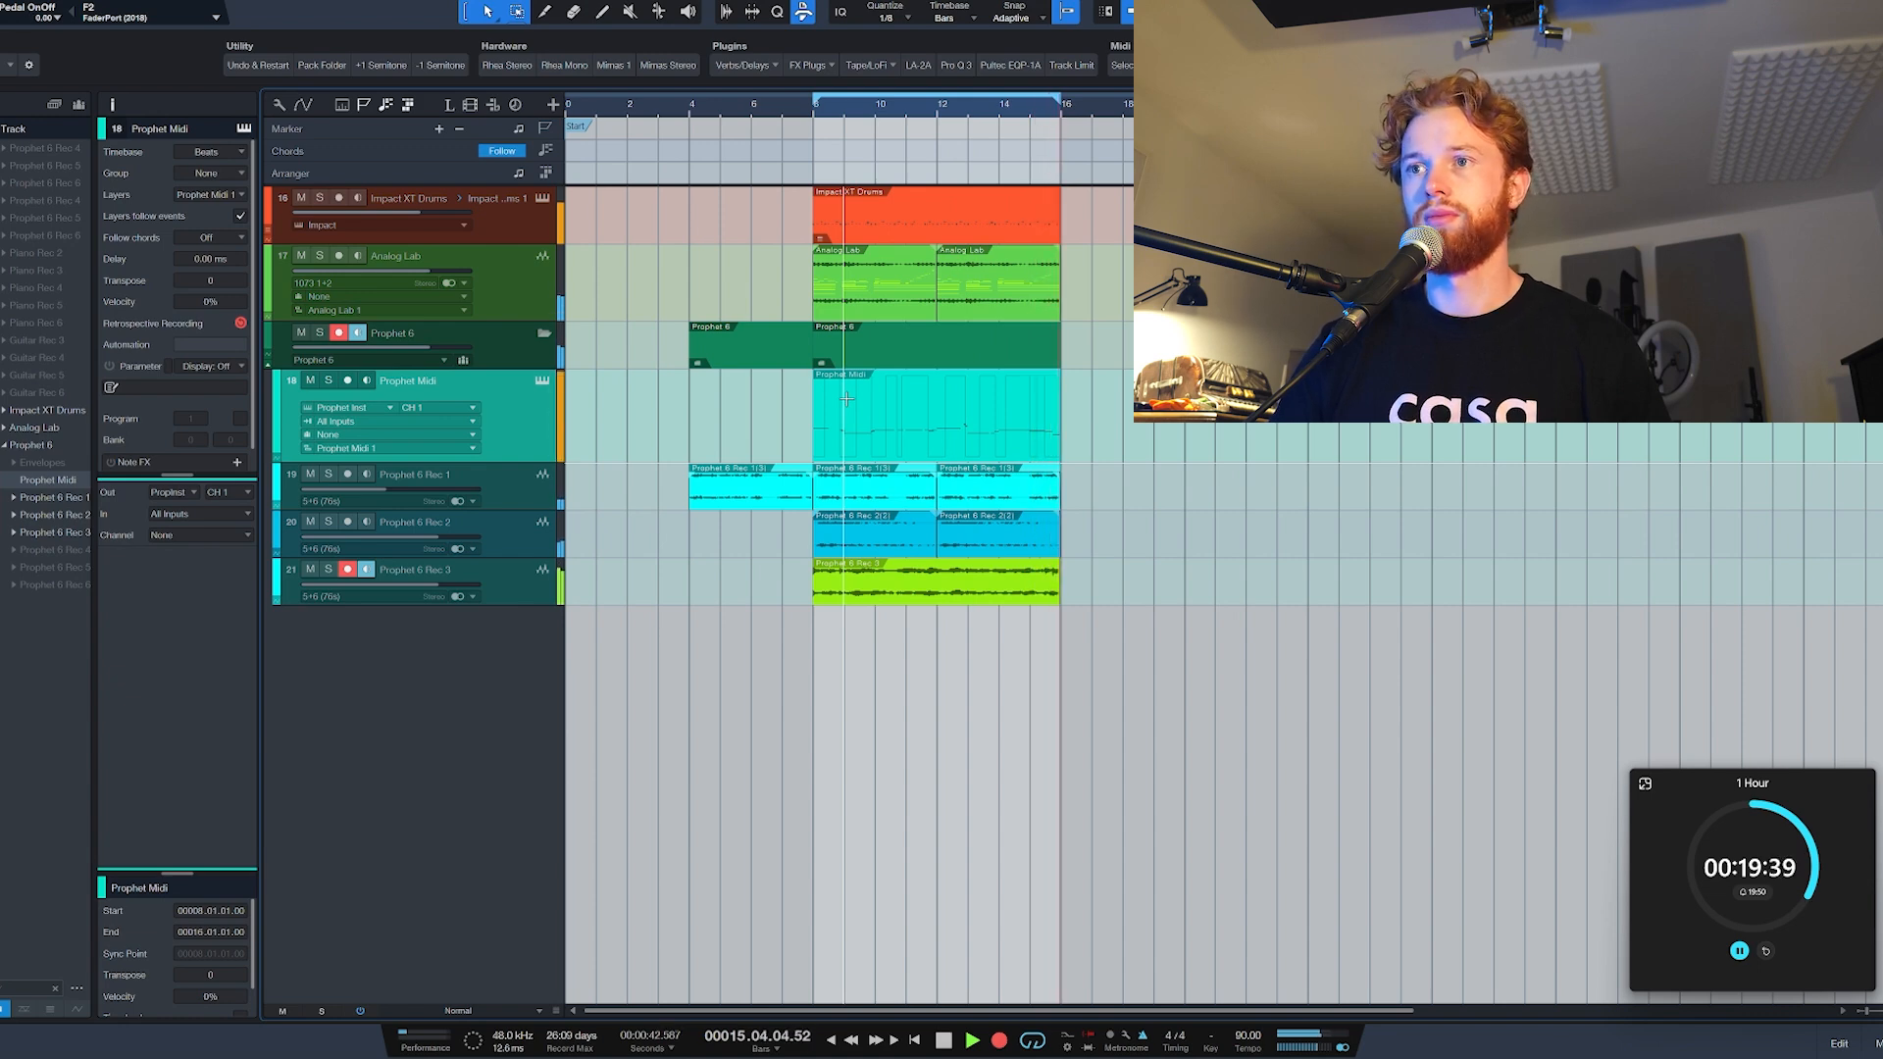
Step: Finish recording the third Prophet 6 layer and select the Prophet Midi part from bar 8 to 16
{"action": "key", "text": "space"}
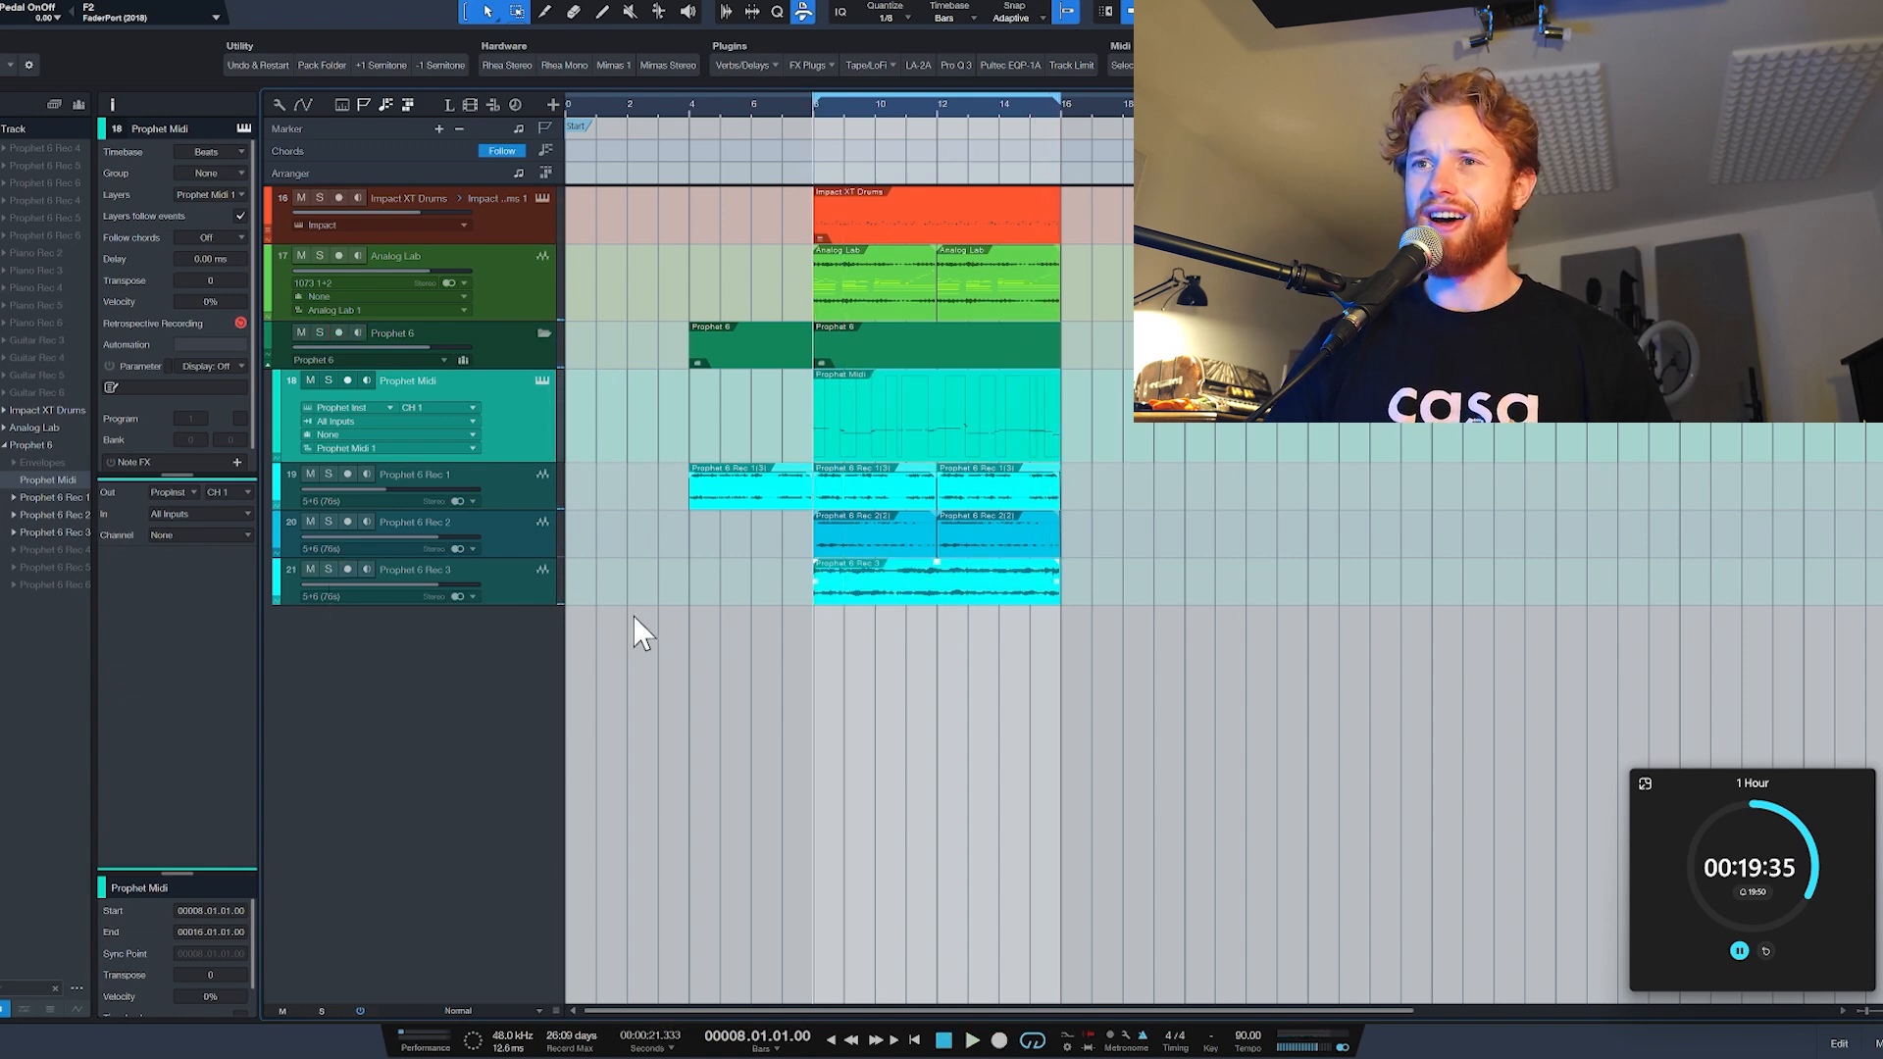
{"action": "left_click", "coordinate": [822, 596]}
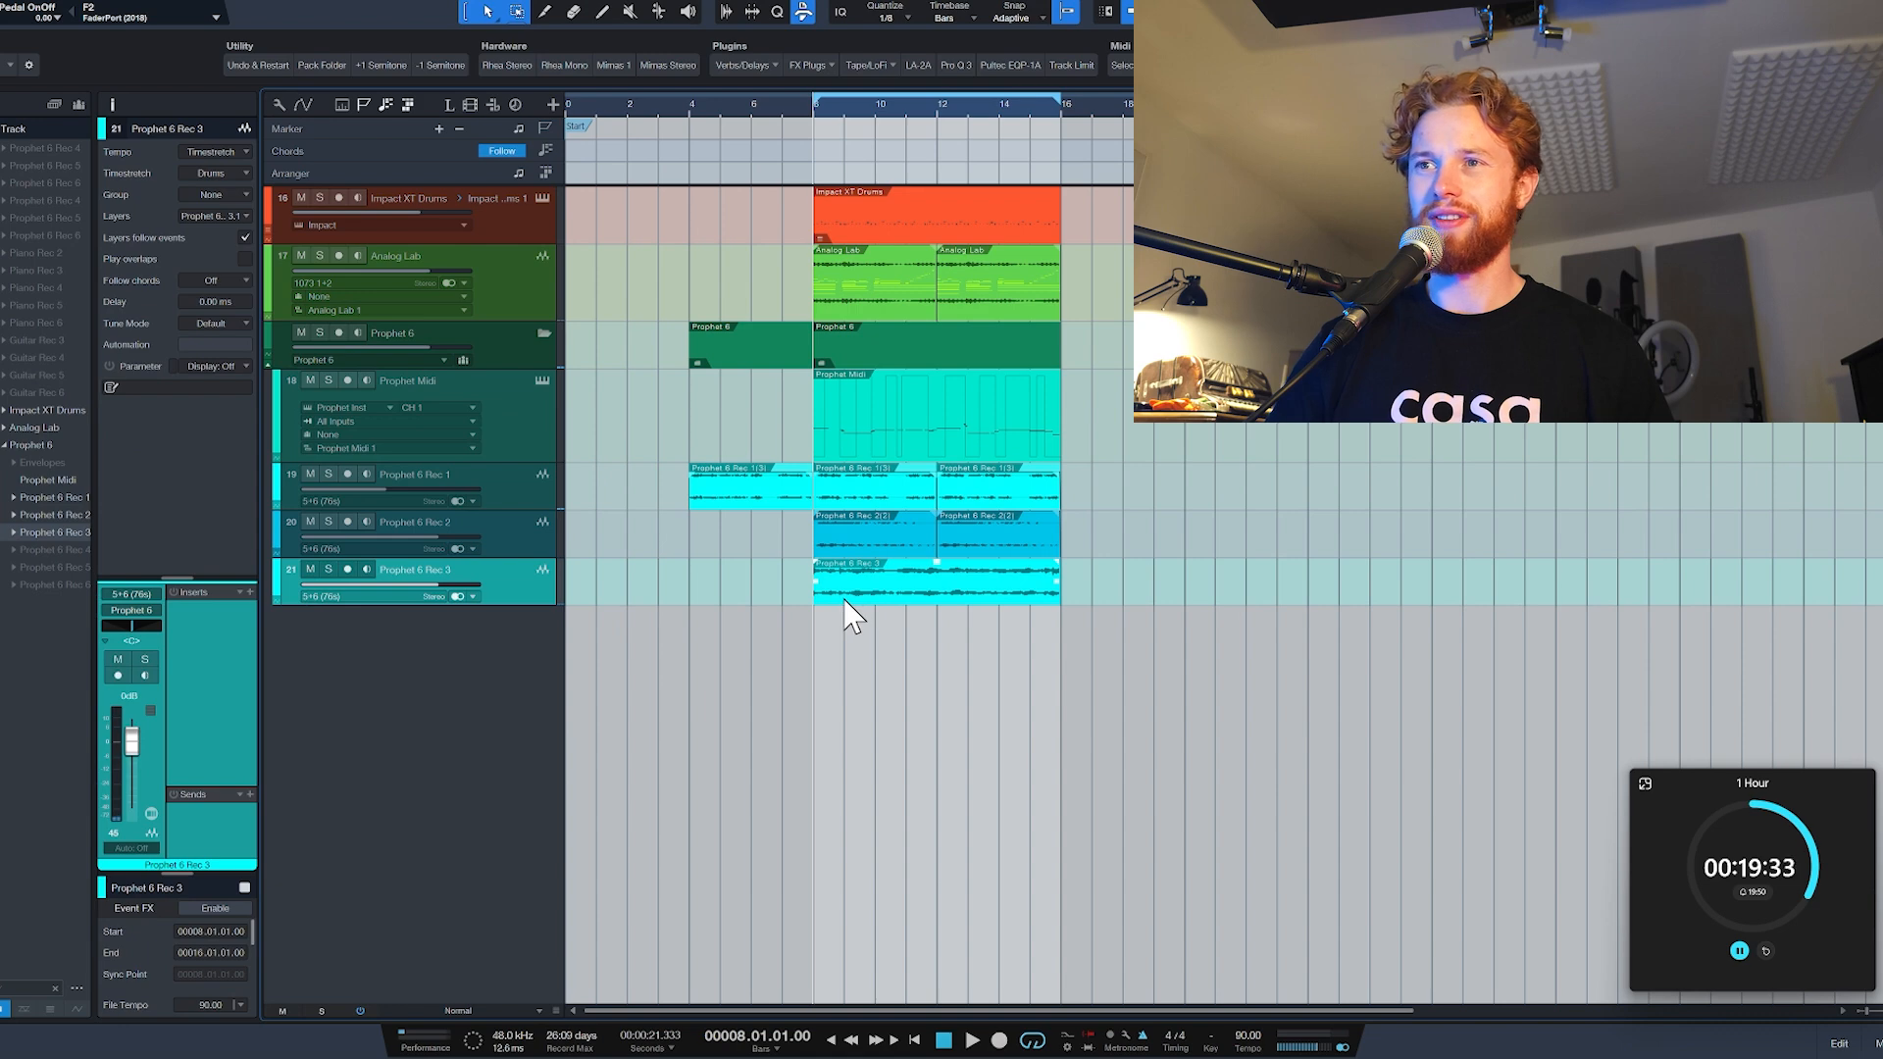
{"action": "left_click", "coordinate": [843, 438]}
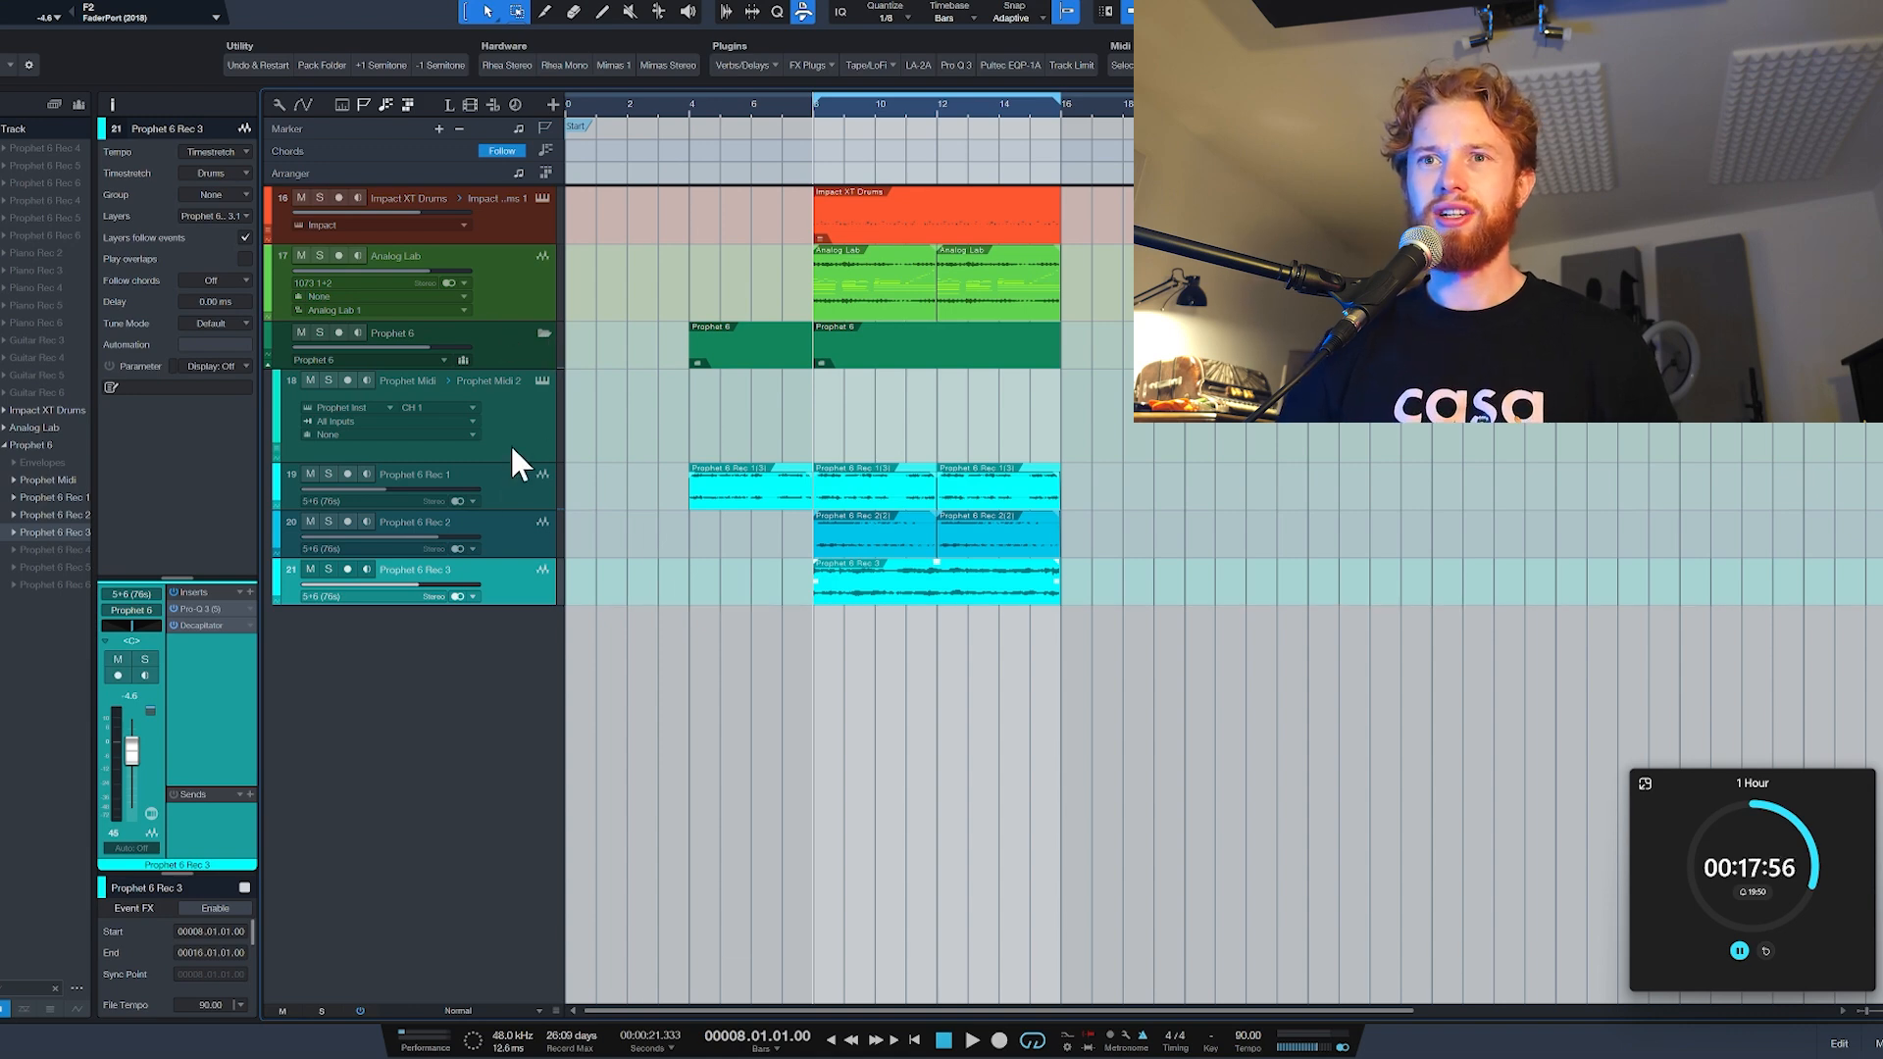
Step: Select the Analog Lab audio track and add an Analog Lab instrument track from the Synths track presets
{"action": "left_click", "coordinate": [537, 300]}
{"action": "key", "text": "F5"}
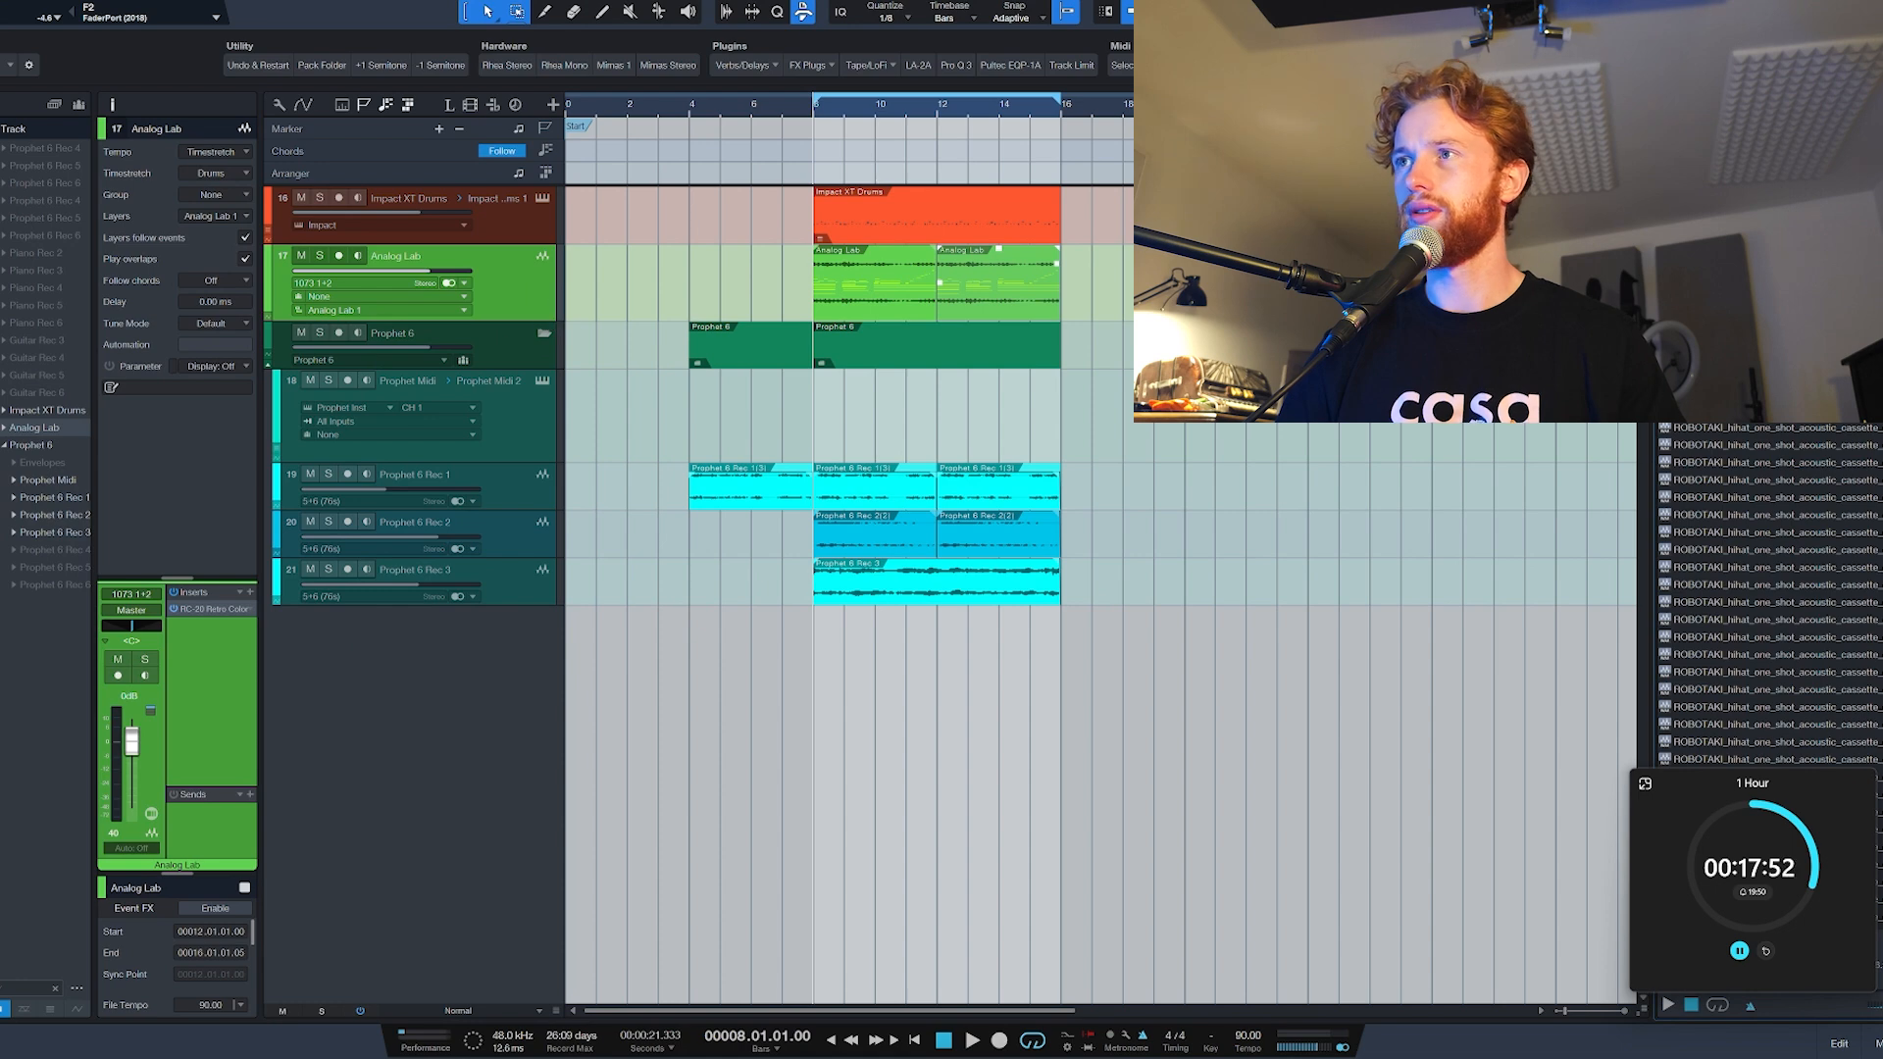
{"action": "left_click", "coordinate": [1692, 105]}
{"action": "scroll", "coordinate": [1773, 631], "scroll_direction": "down", "scroll_amount": 4}
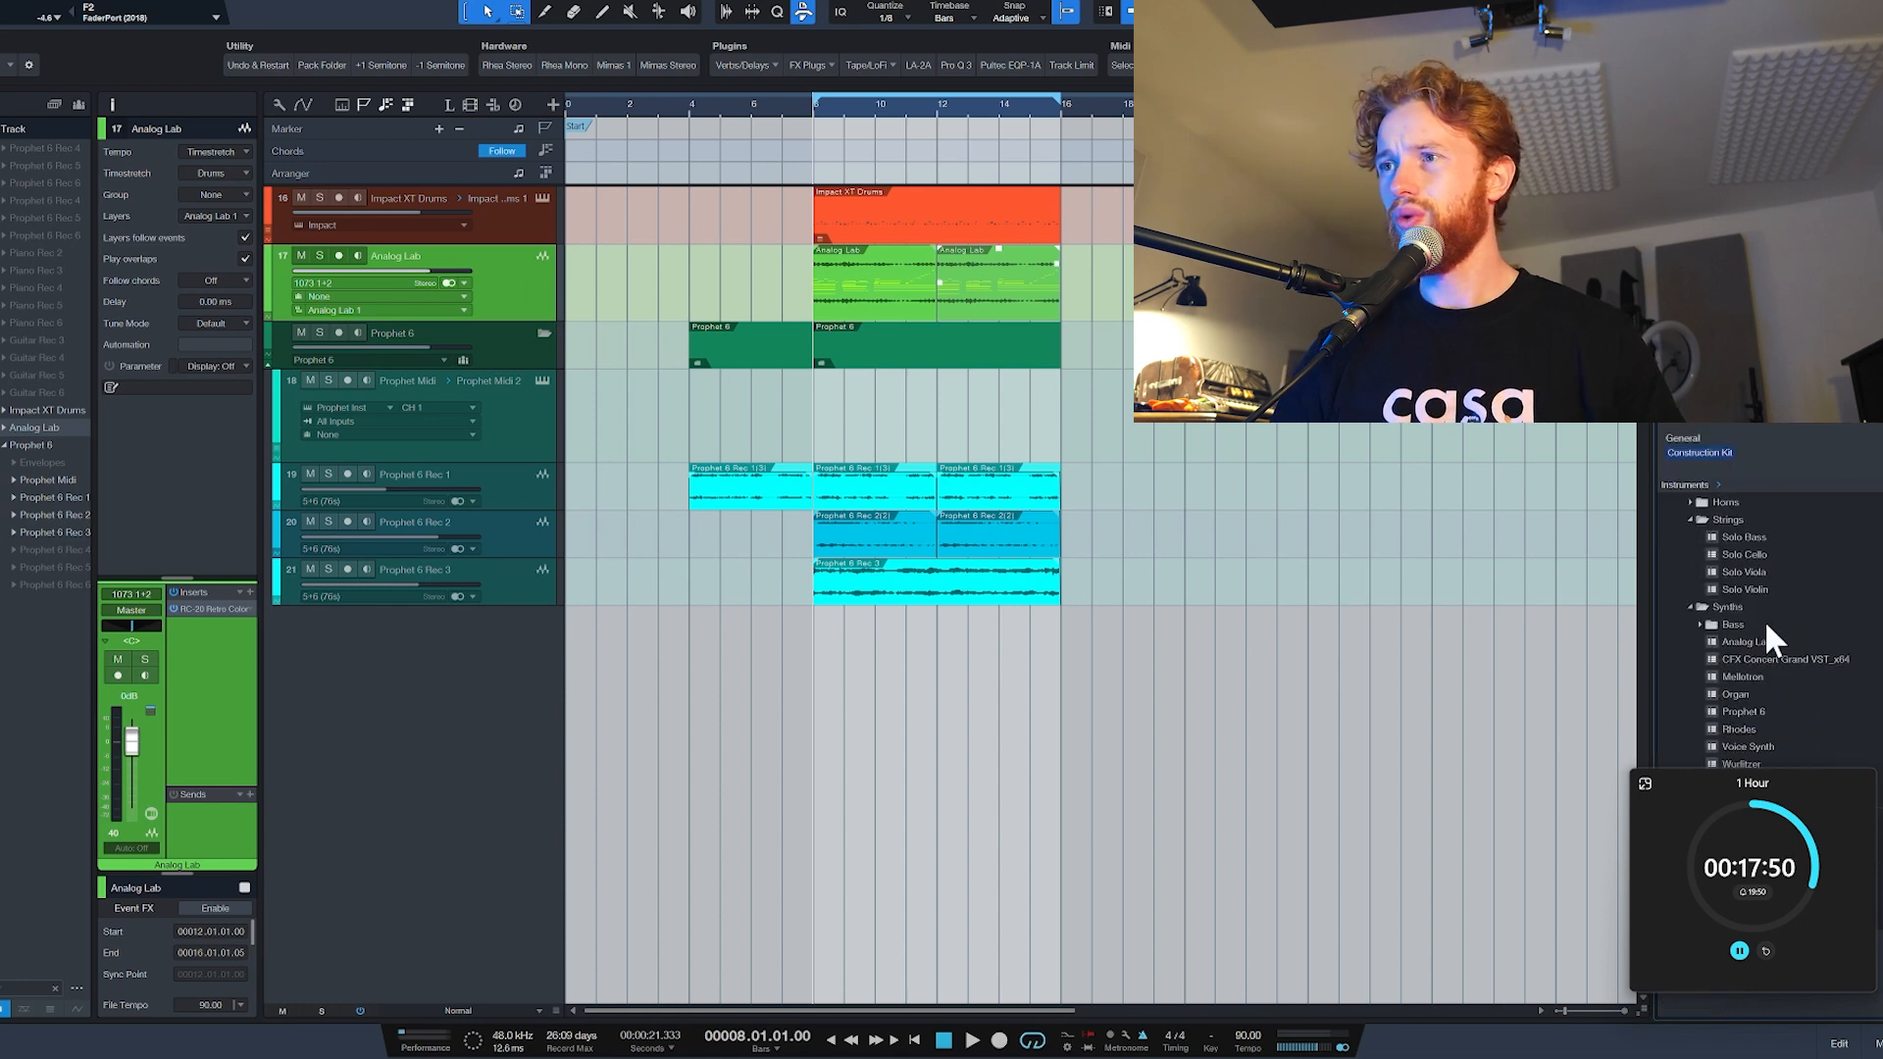
{"action": "left_click", "coordinate": [1747, 572]}
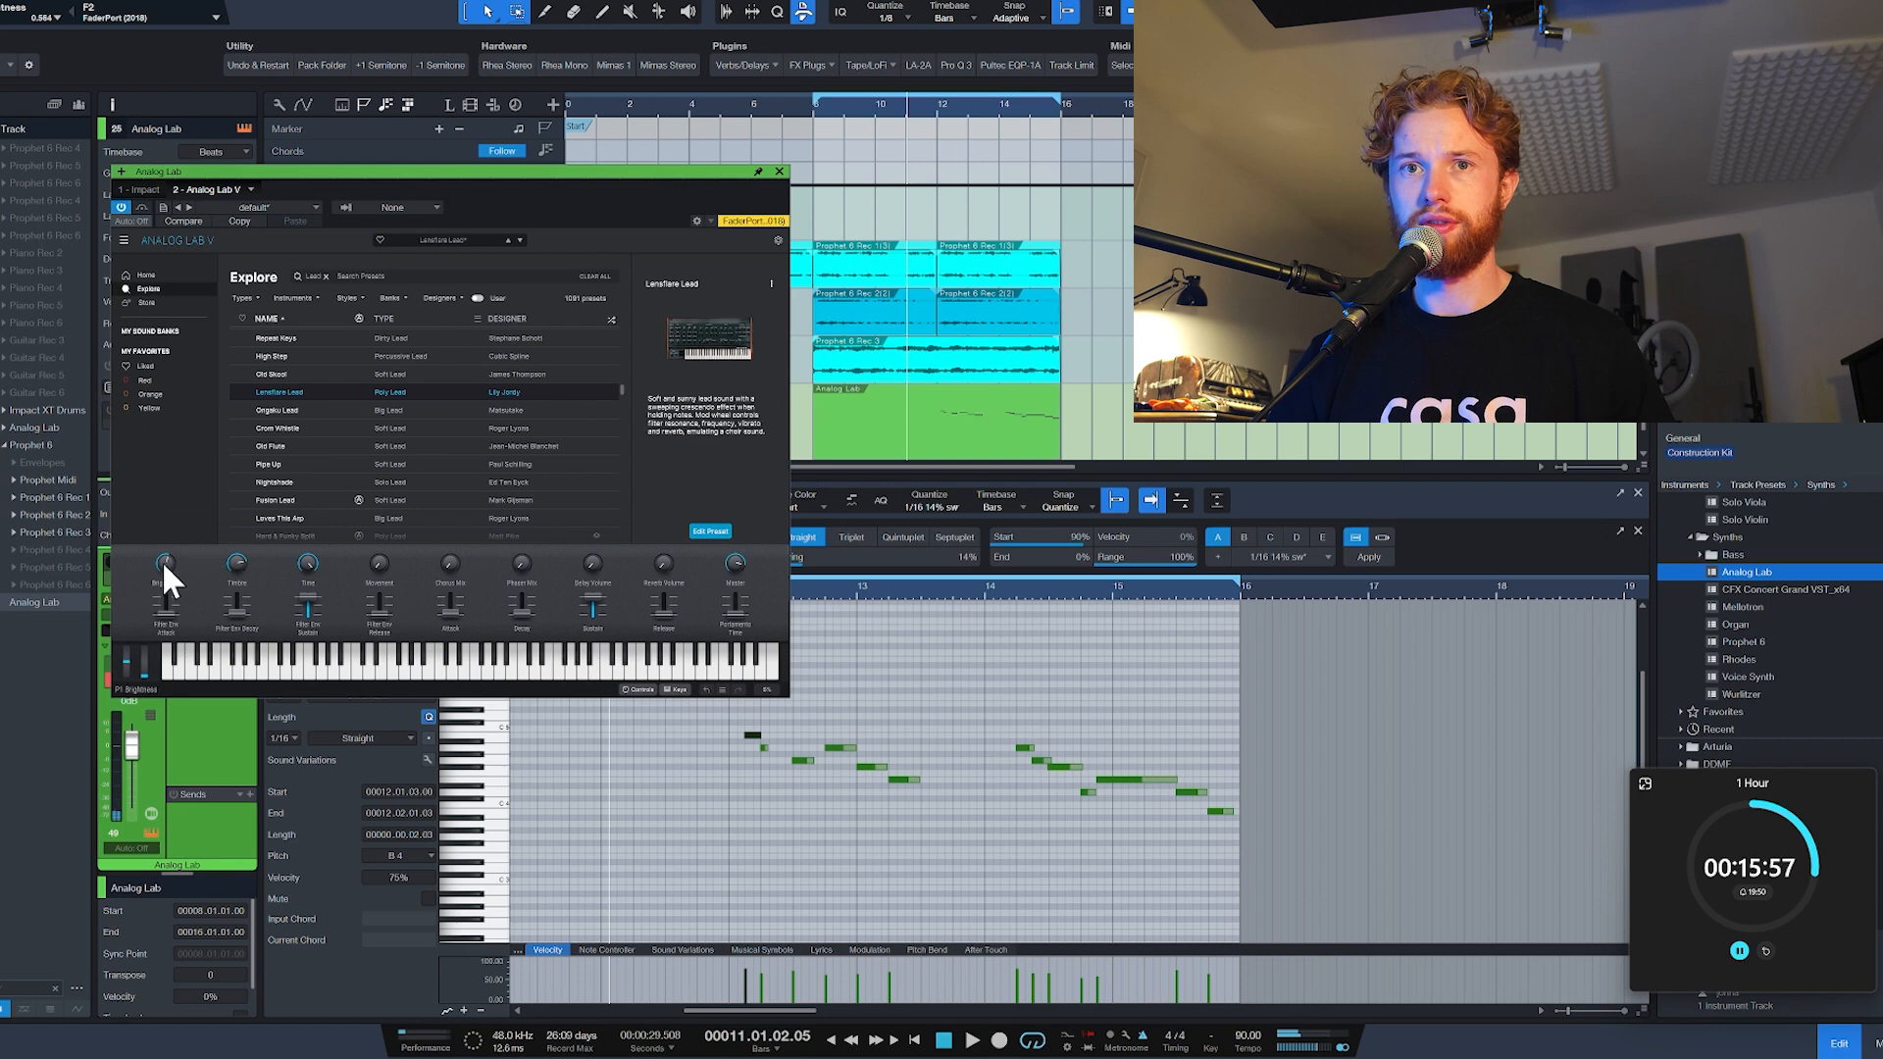
Step: Adjust the brightness of the Lensflare Lead sound in Analog Lab while playing back the new melody
{"action": "left_click_drag", "start_coordinate": [165, 566], "coordinate": [164, 554]}
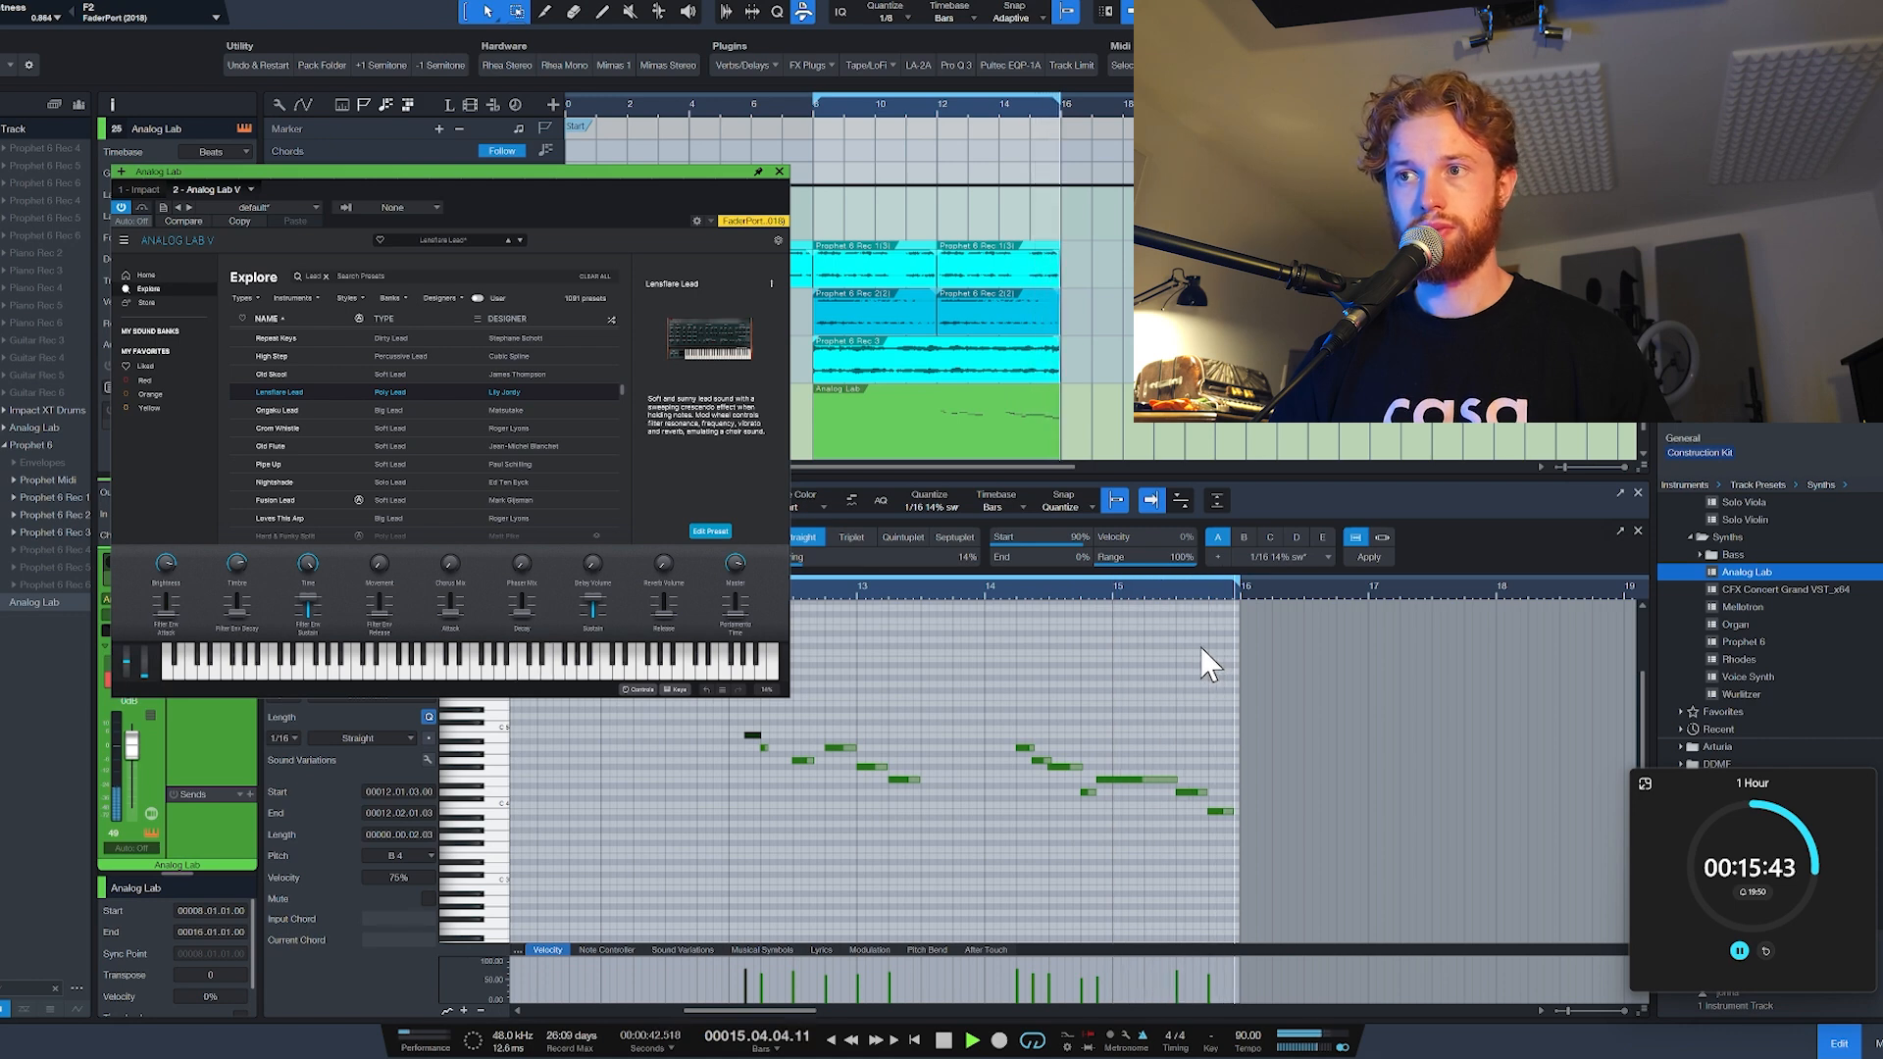
{"action": "key", "text": "space"}
{"action": "key", "text": "space"}
{"action": "left_click_drag", "start_coordinate": [170, 564], "coordinate": [171, 598]}
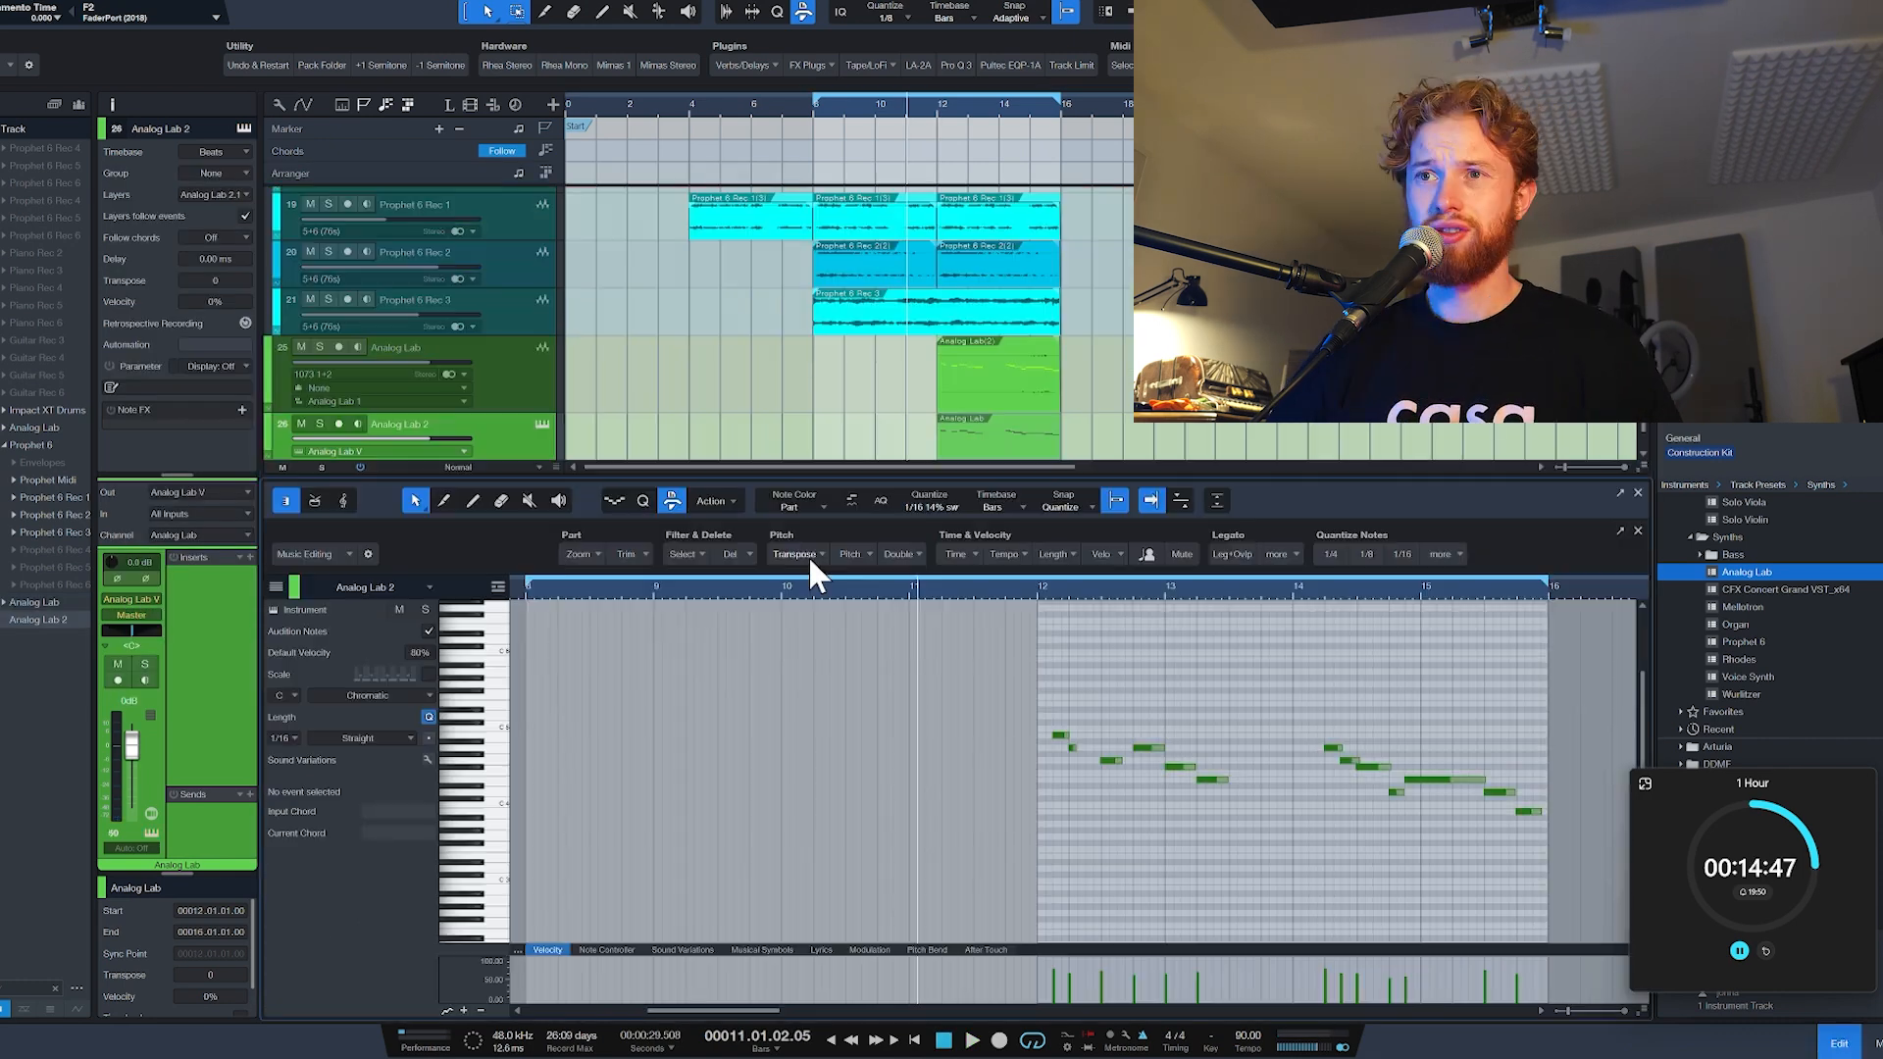
Step: Transpose the duplicated Analog Lab 2 melody down one octave, close the note editor and listen to it
{"action": "left_click", "coordinate": [808, 555]}
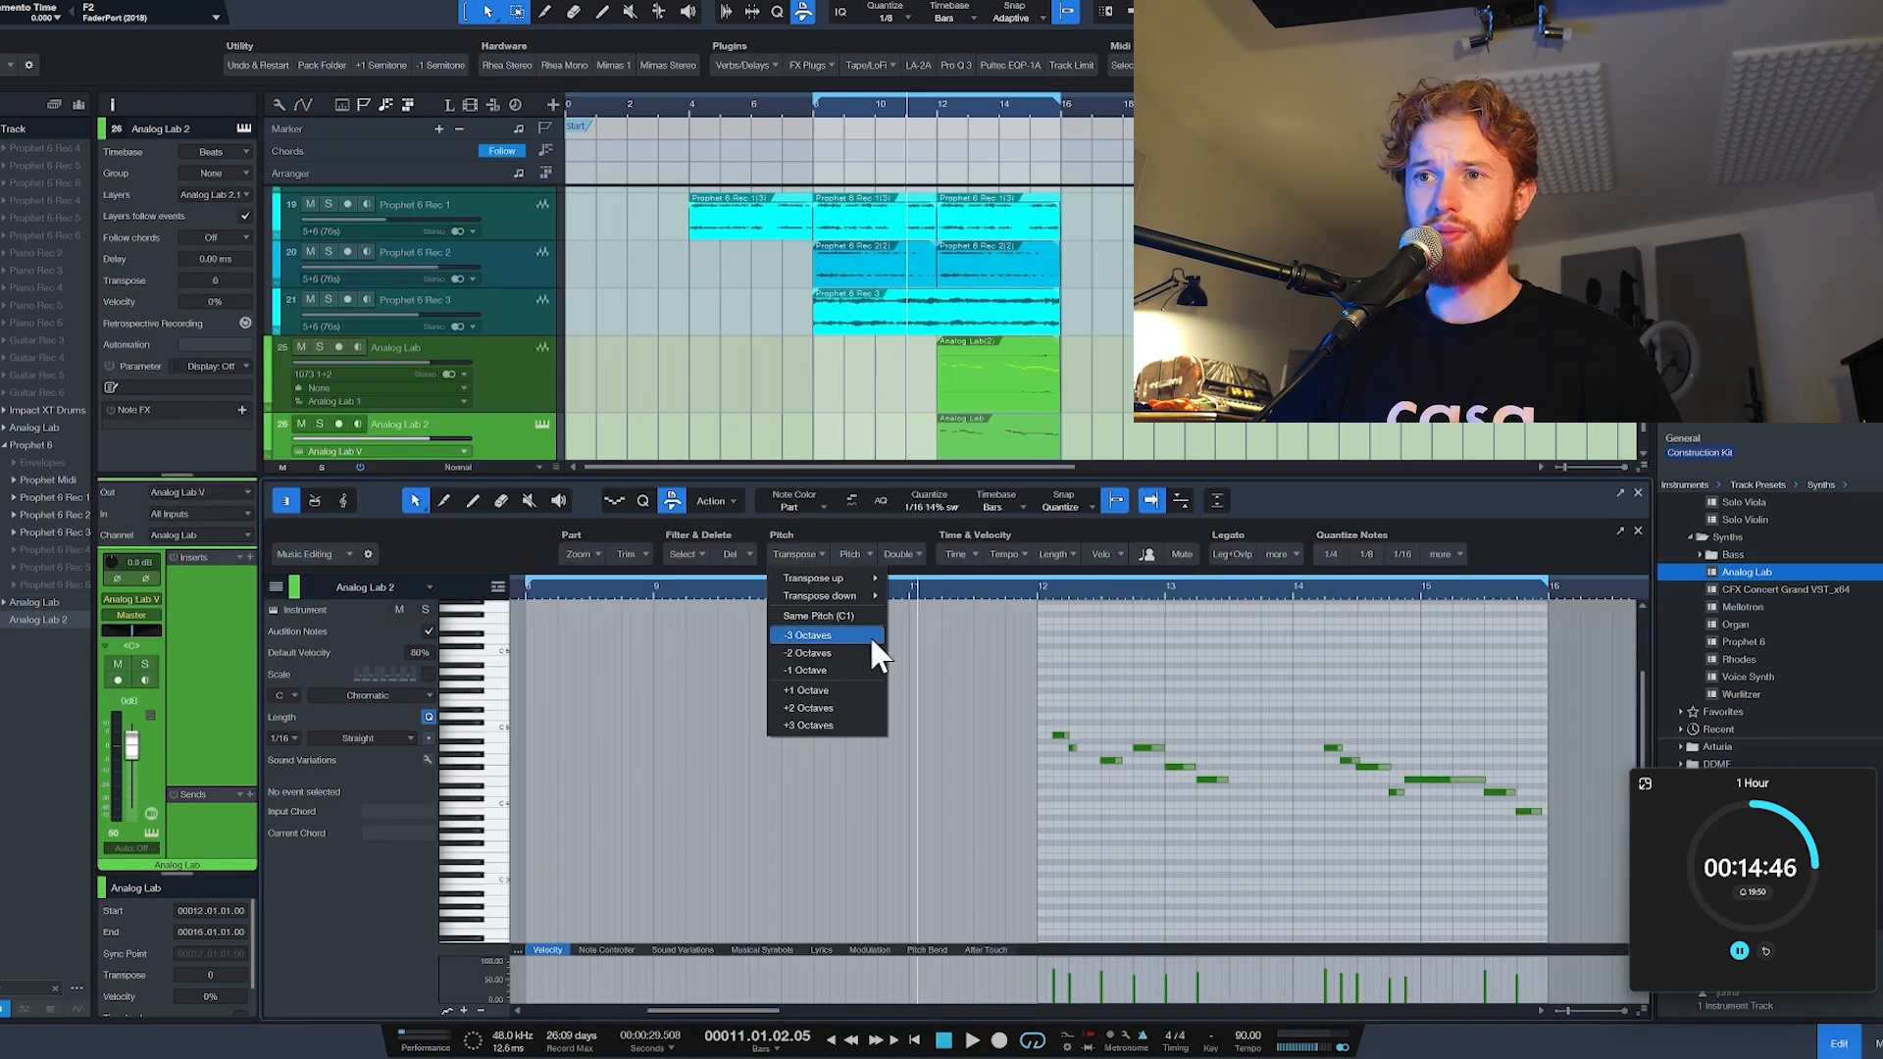
{"action": "left_click", "coordinate": [851, 667]}
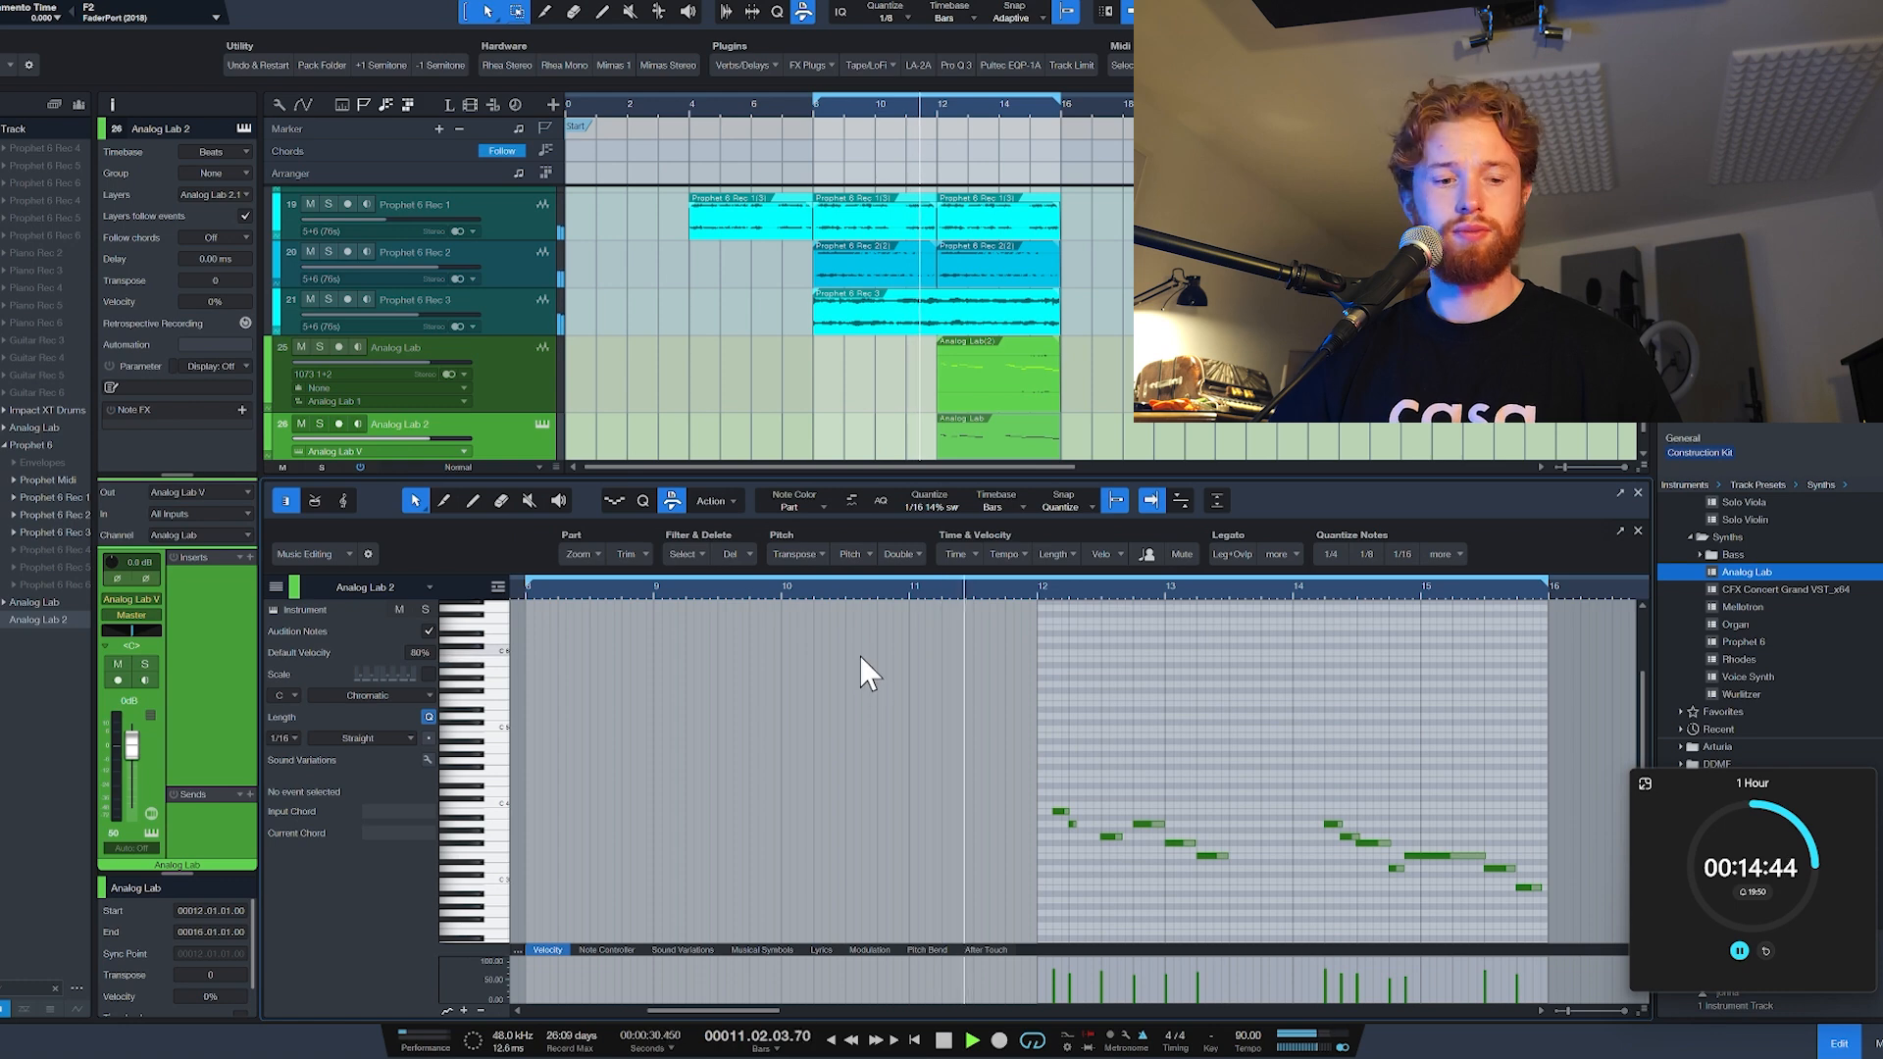
{"action": "key", "text": "F2"}
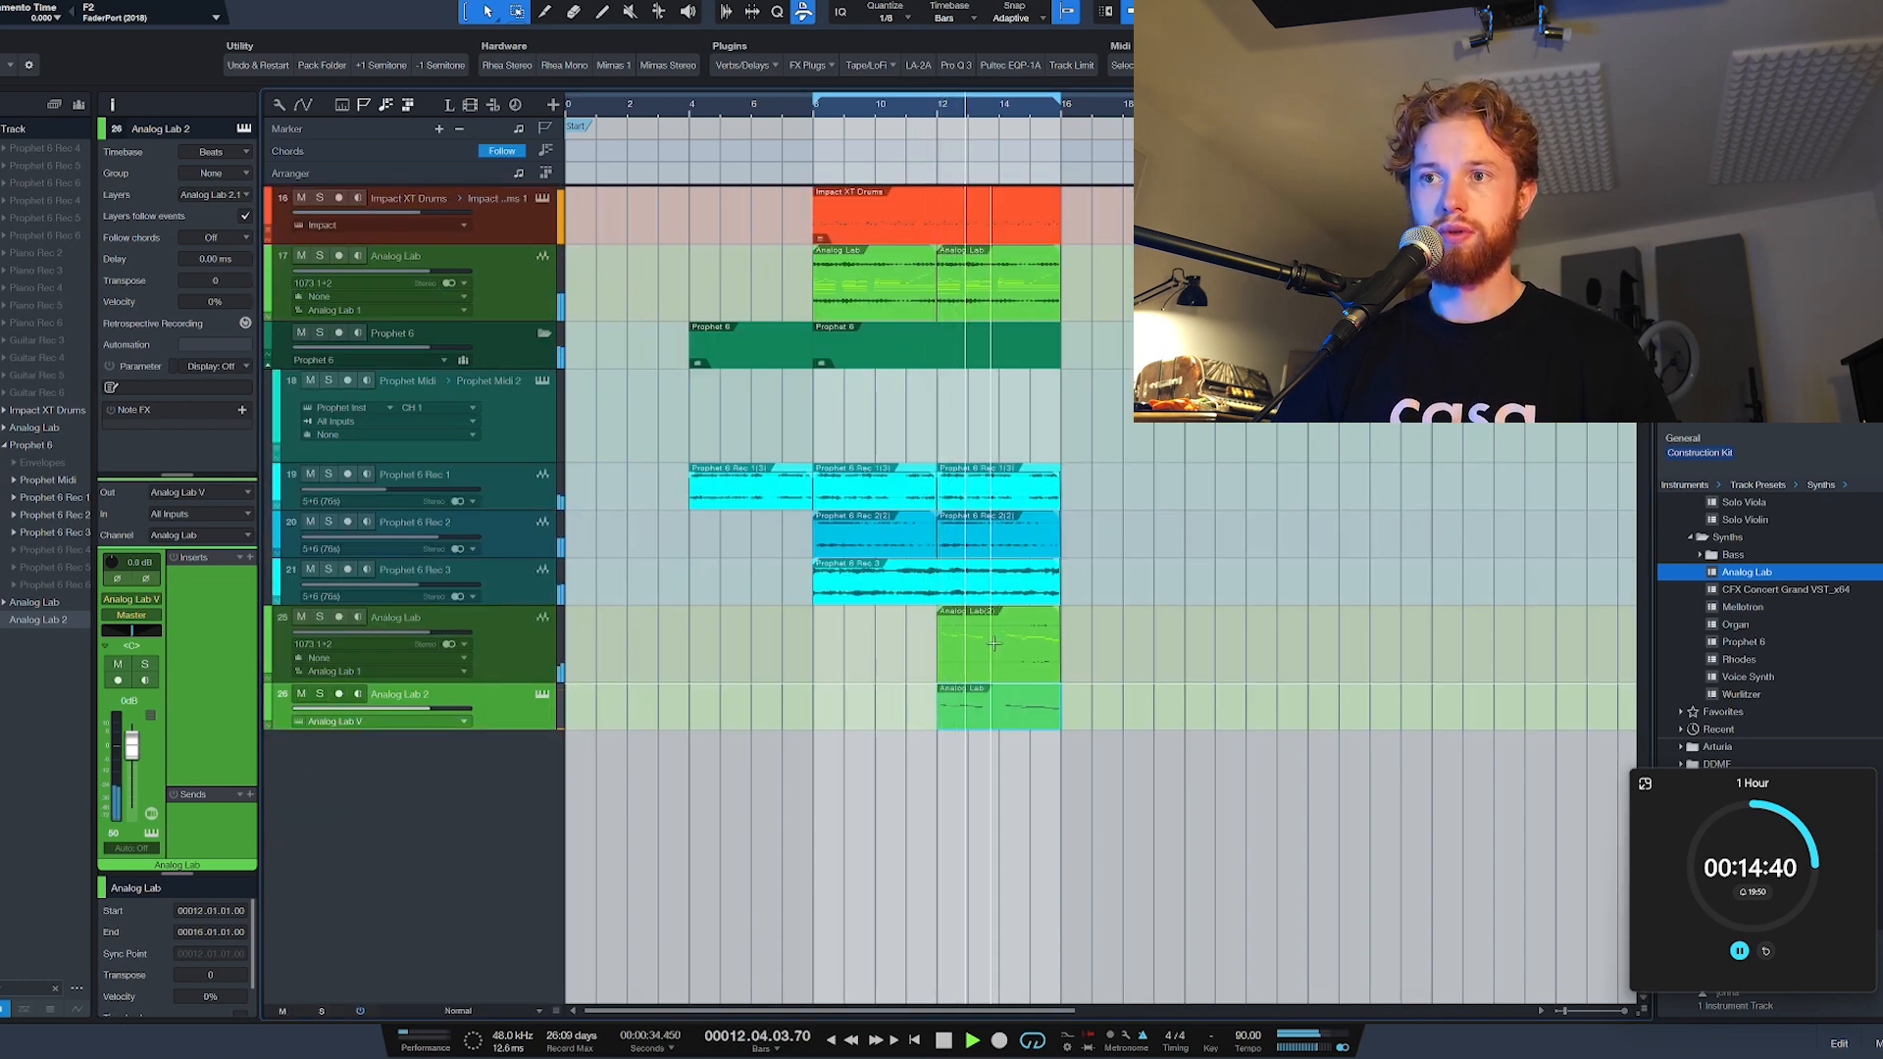
{"action": "key", "text": "space"}
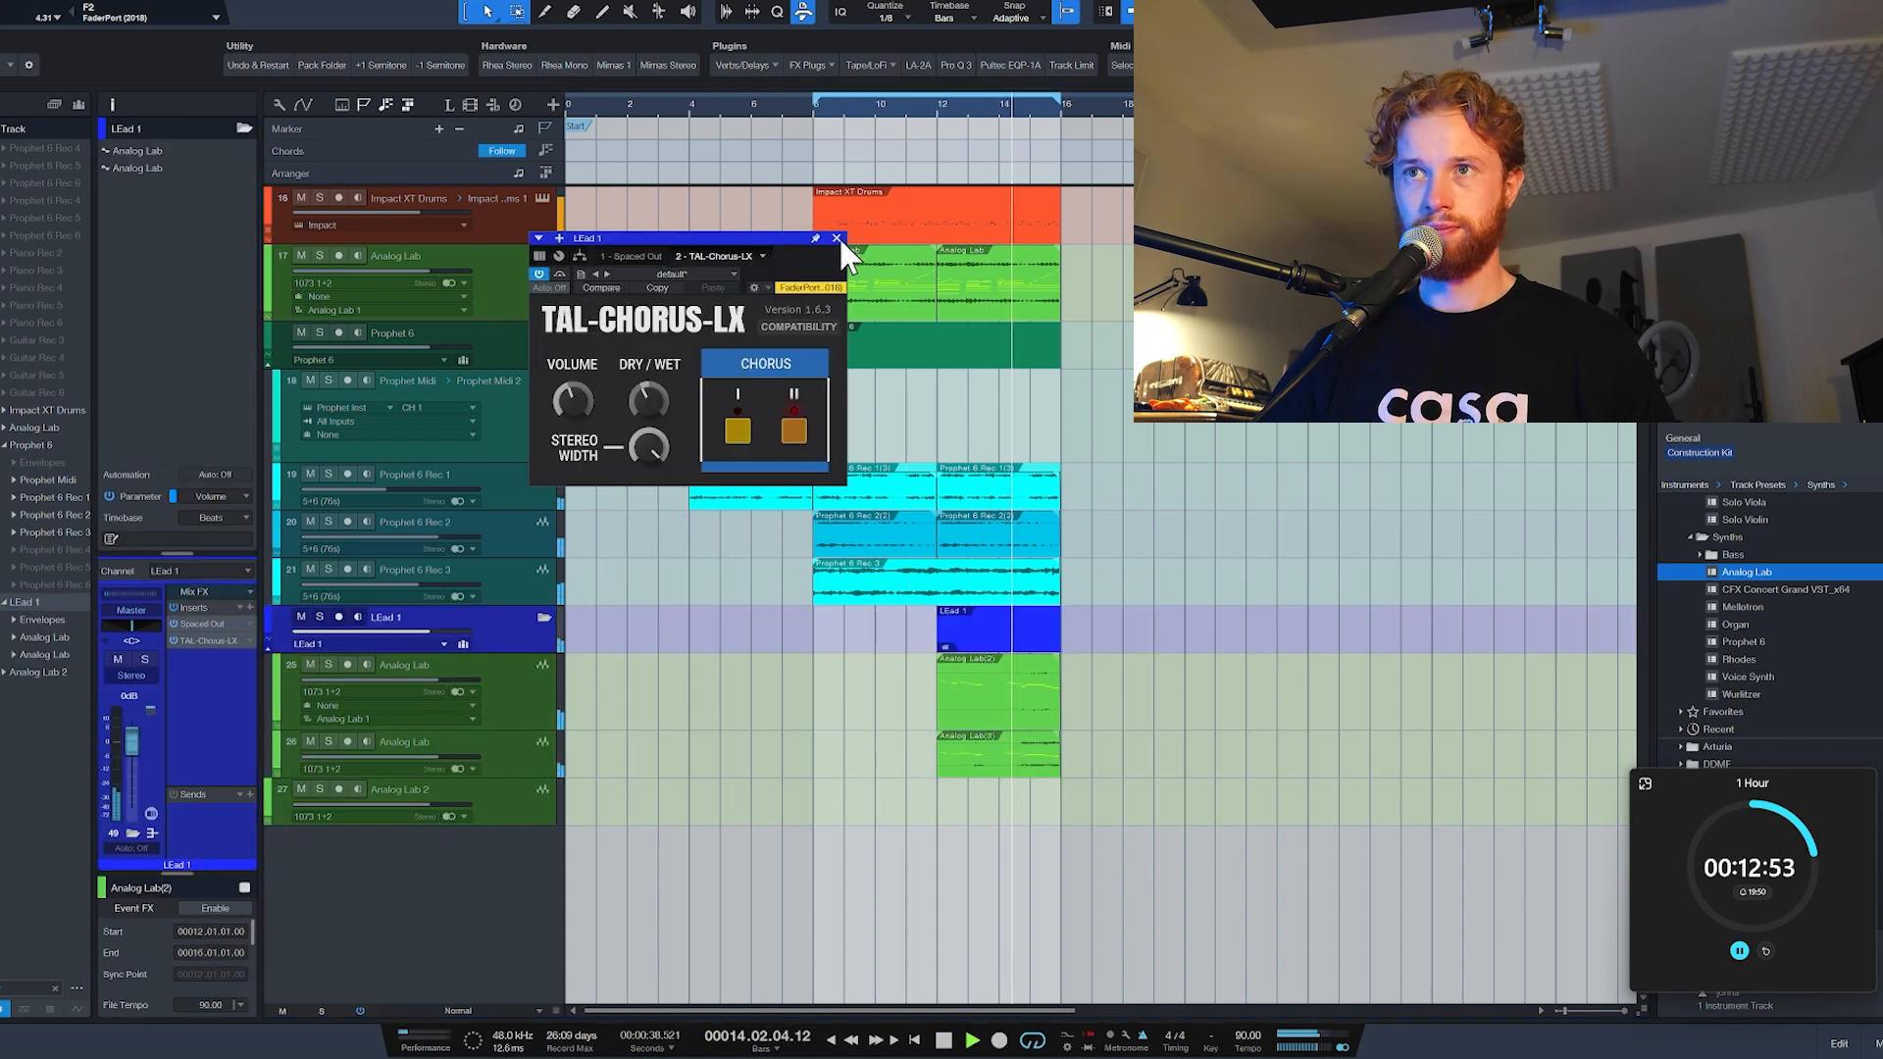
Step: Lower the LEad 1 folder's volume to -3.0 dB
{"action": "left_click", "coordinate": [838, 238]}
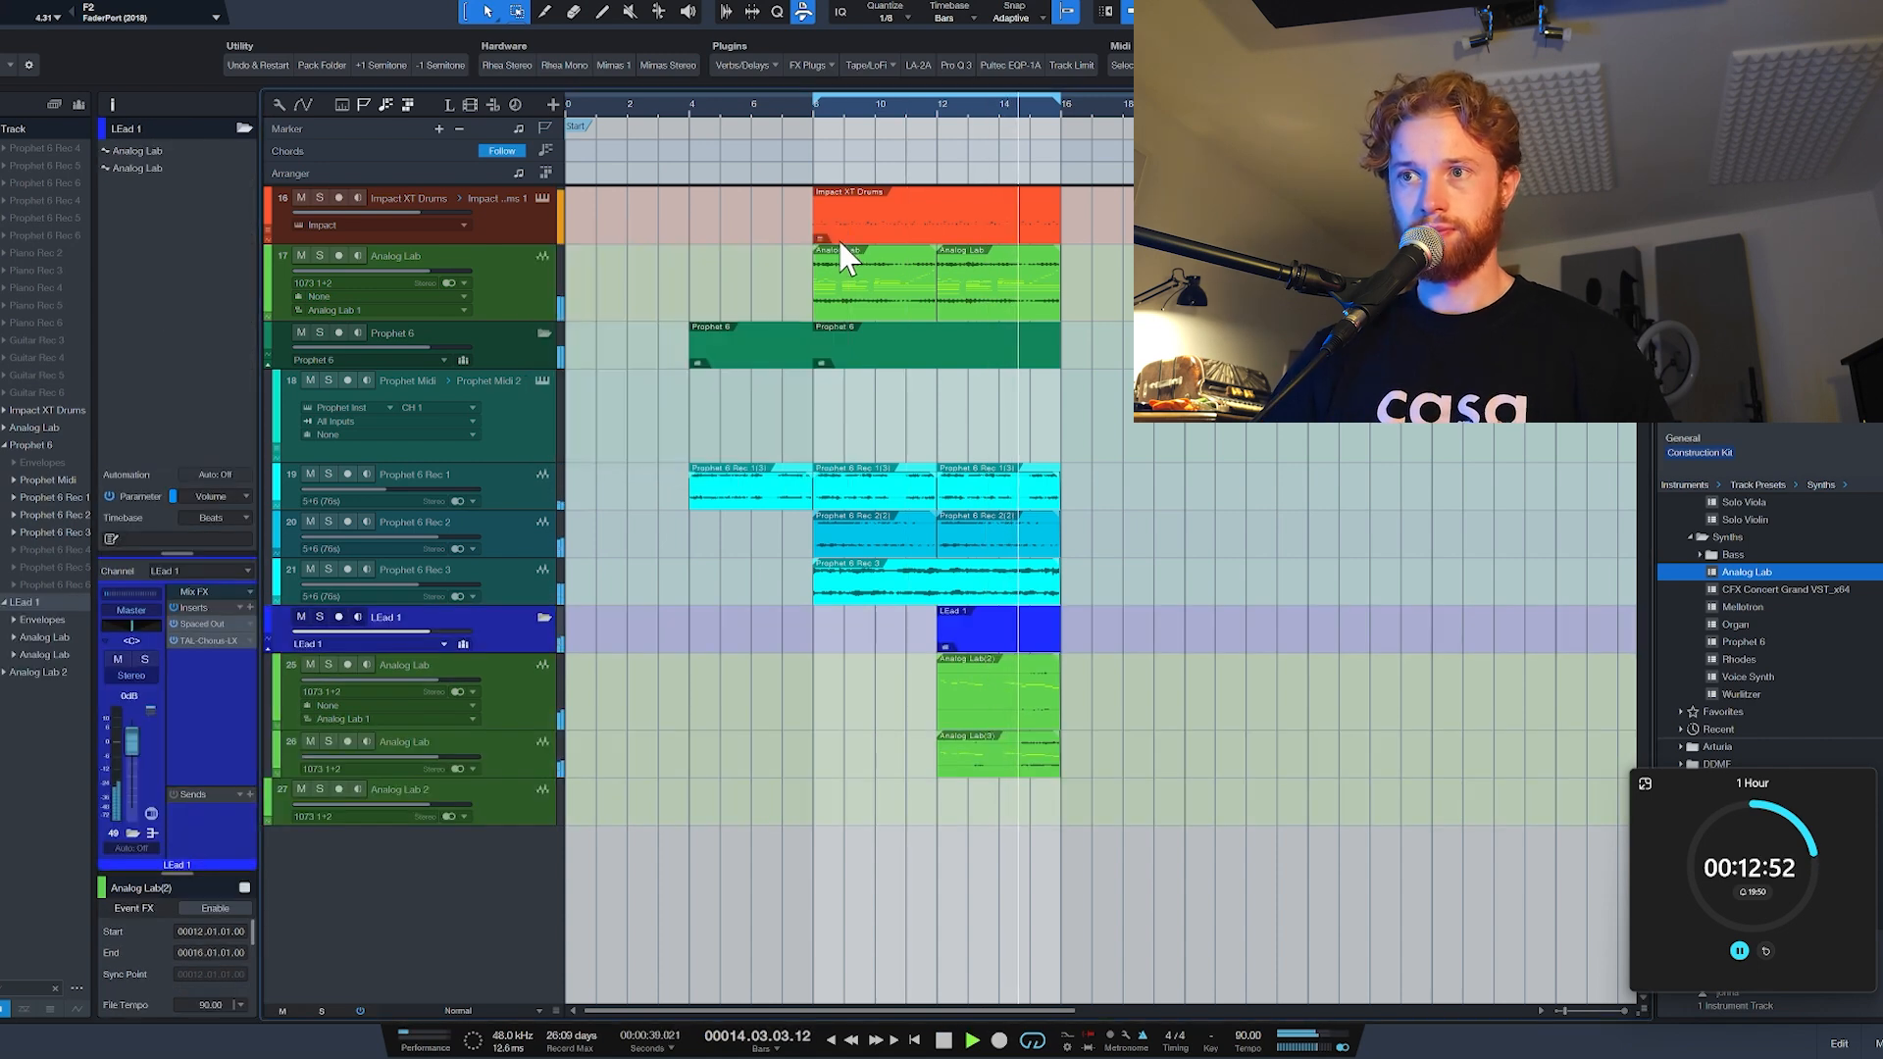
{"action": "left_click_drag", "start_coordinate": [426, 630], "coordinate": [418, 633]}
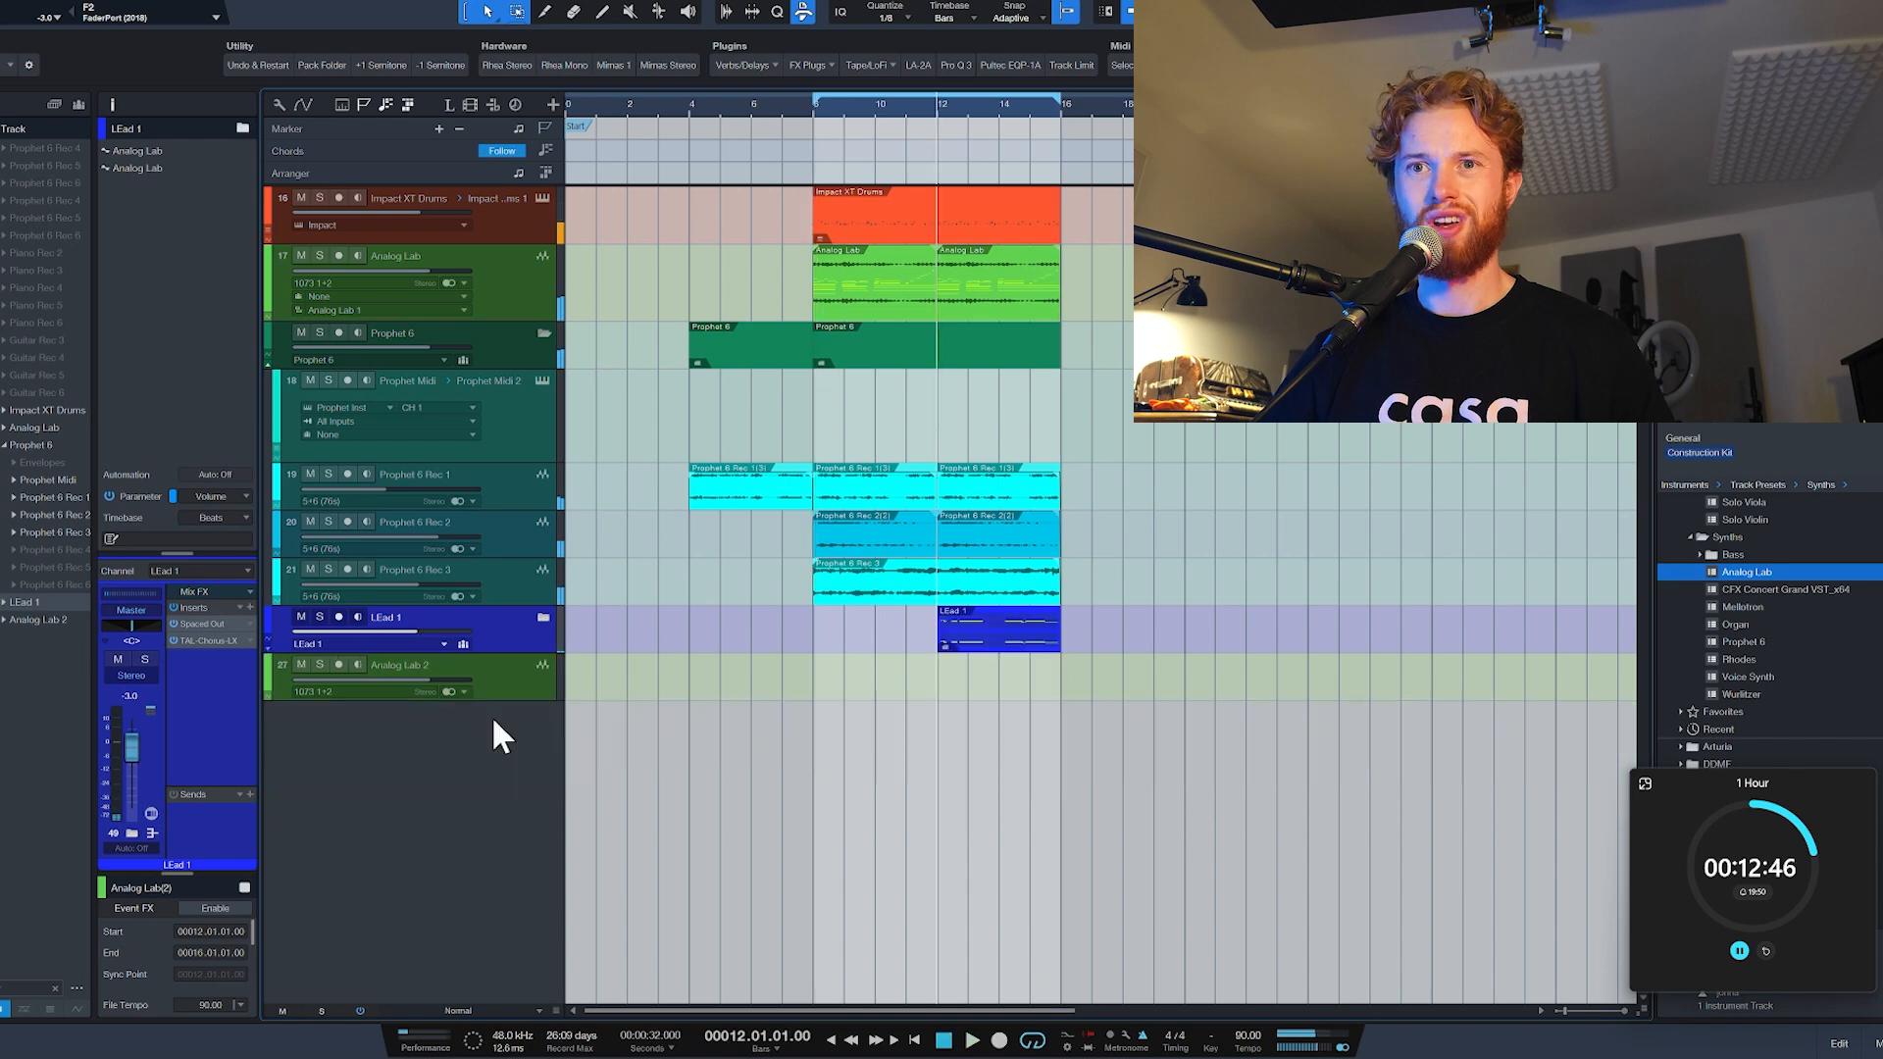
Step: Transform the Analog Lab 2 track back into an instrument track and load the Lather lead preset for editing
{"action": "left_click", "coordinate": [512, 694]}
{"action": "right_click", "coordinate": [478, 684]}
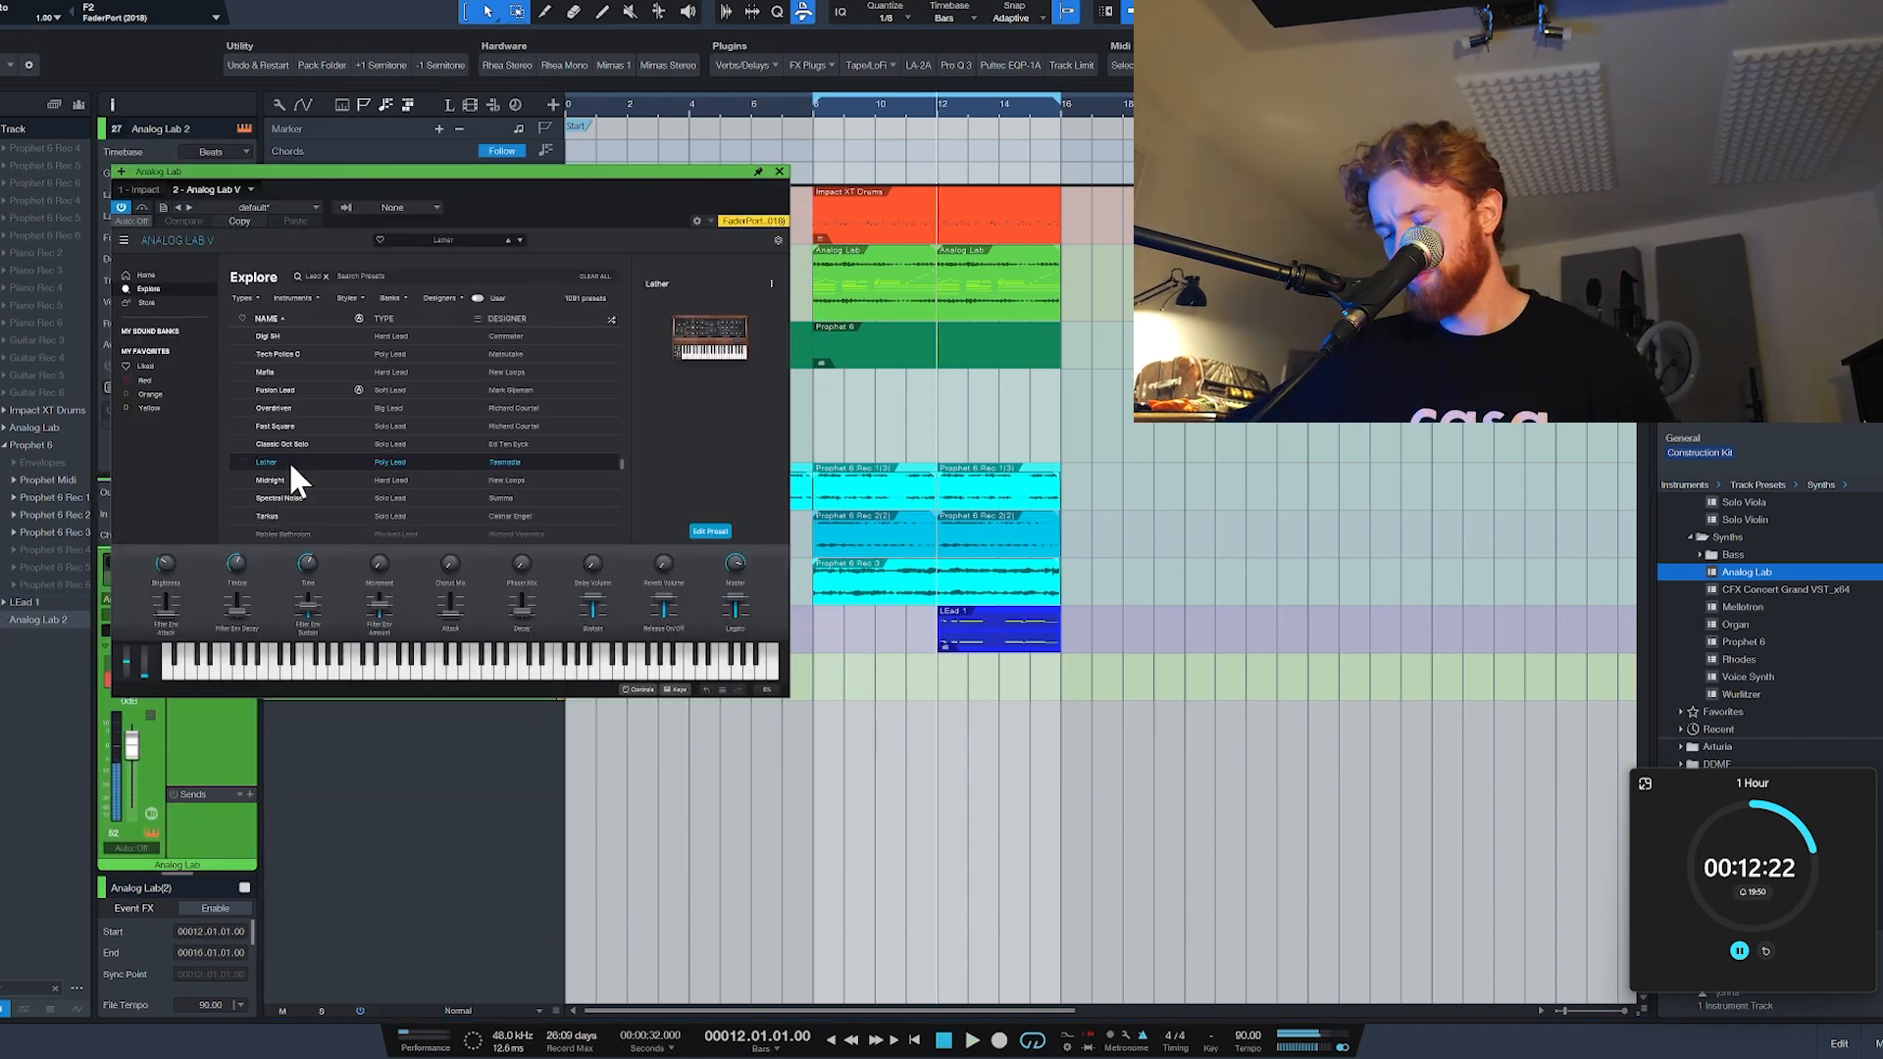
{"action": "left_click", "coordinate": [722, 534]}
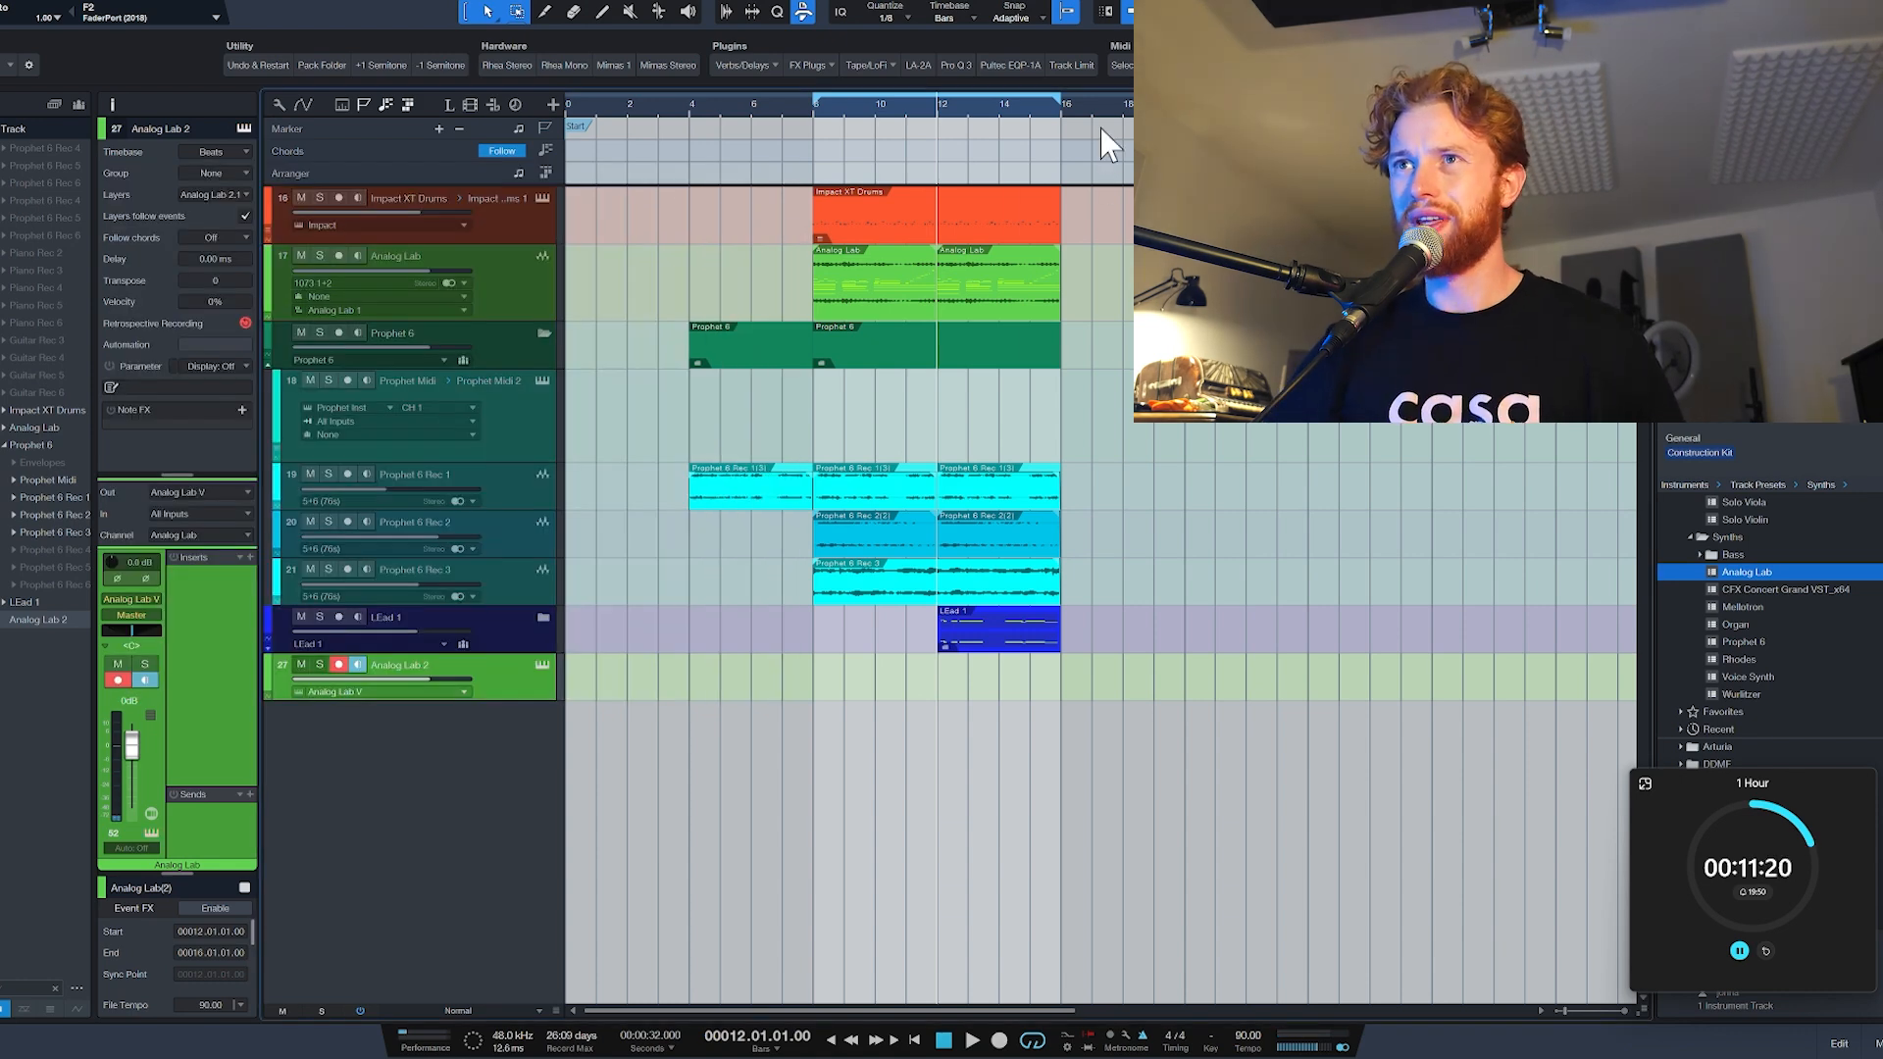
Step: Set the playback position to bar 14 and play the arrangement with the lead sound
{"action": "left_click", "coordinate": [1001, 113]}
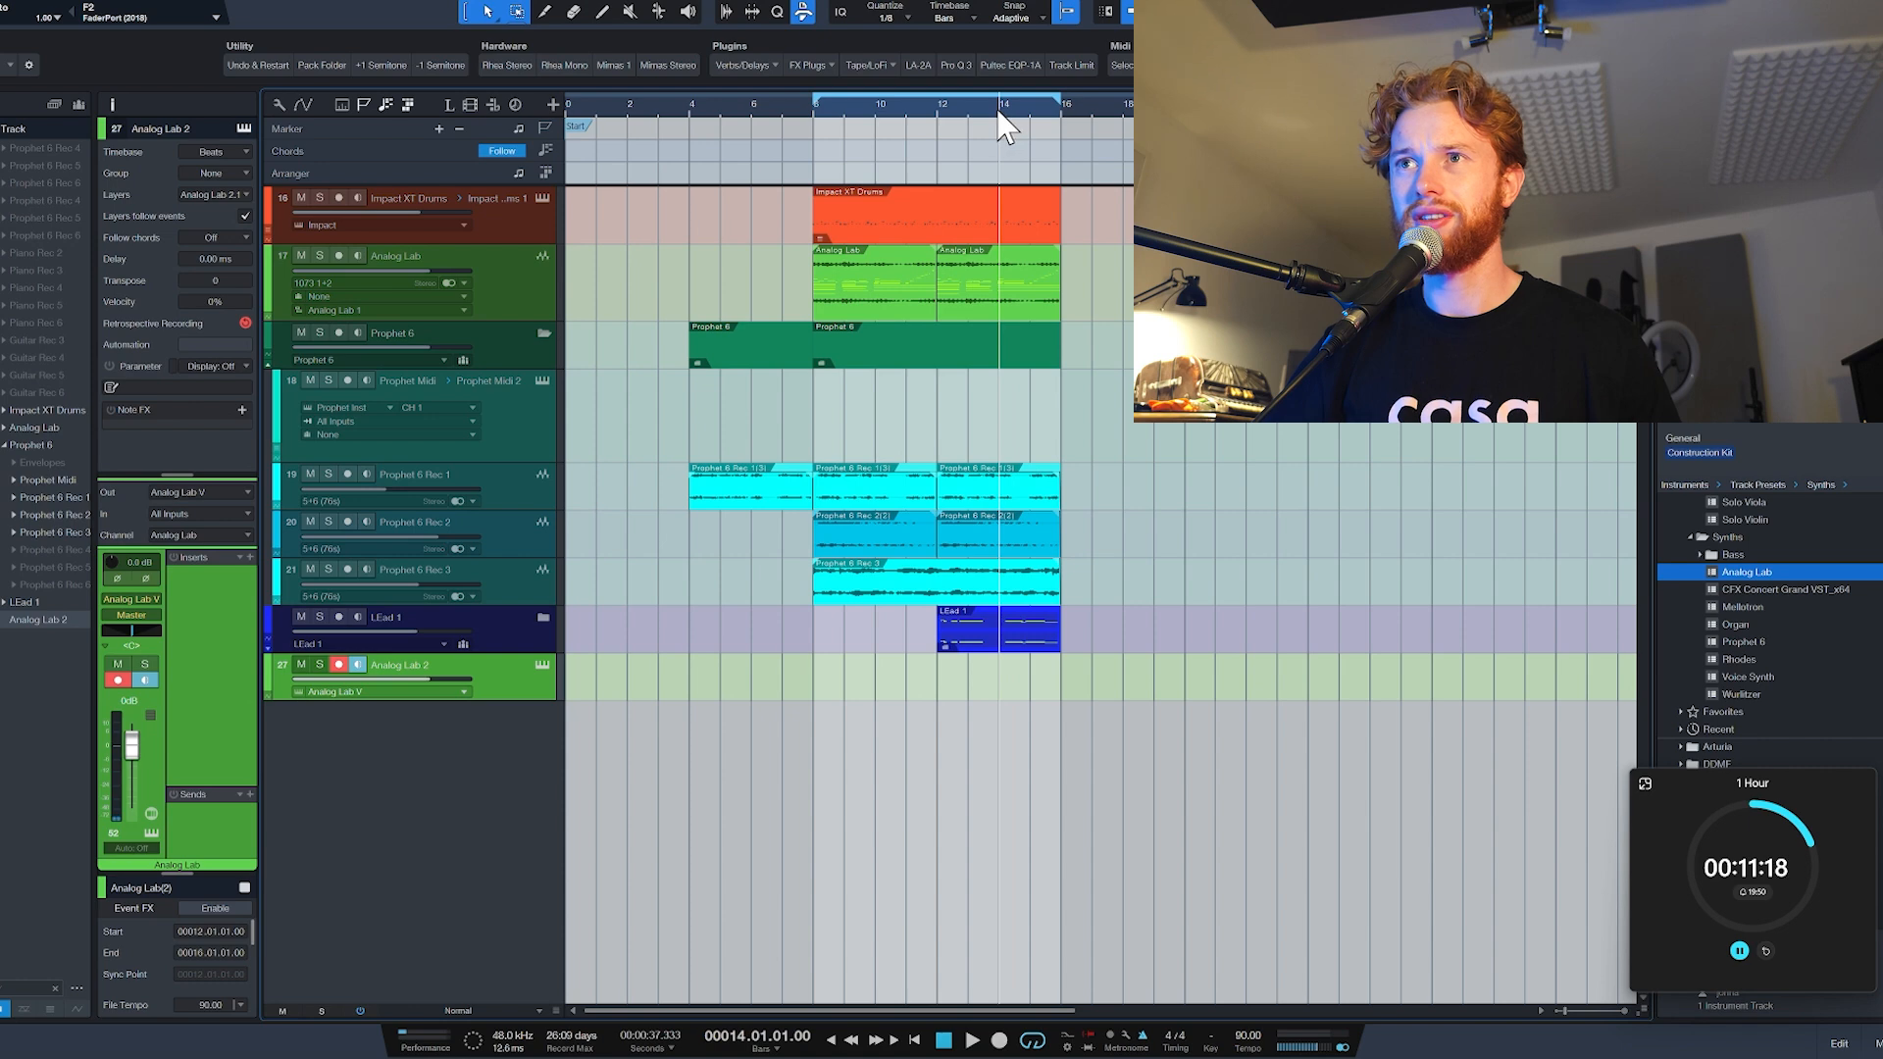
{"action": "key", "text": "space"}
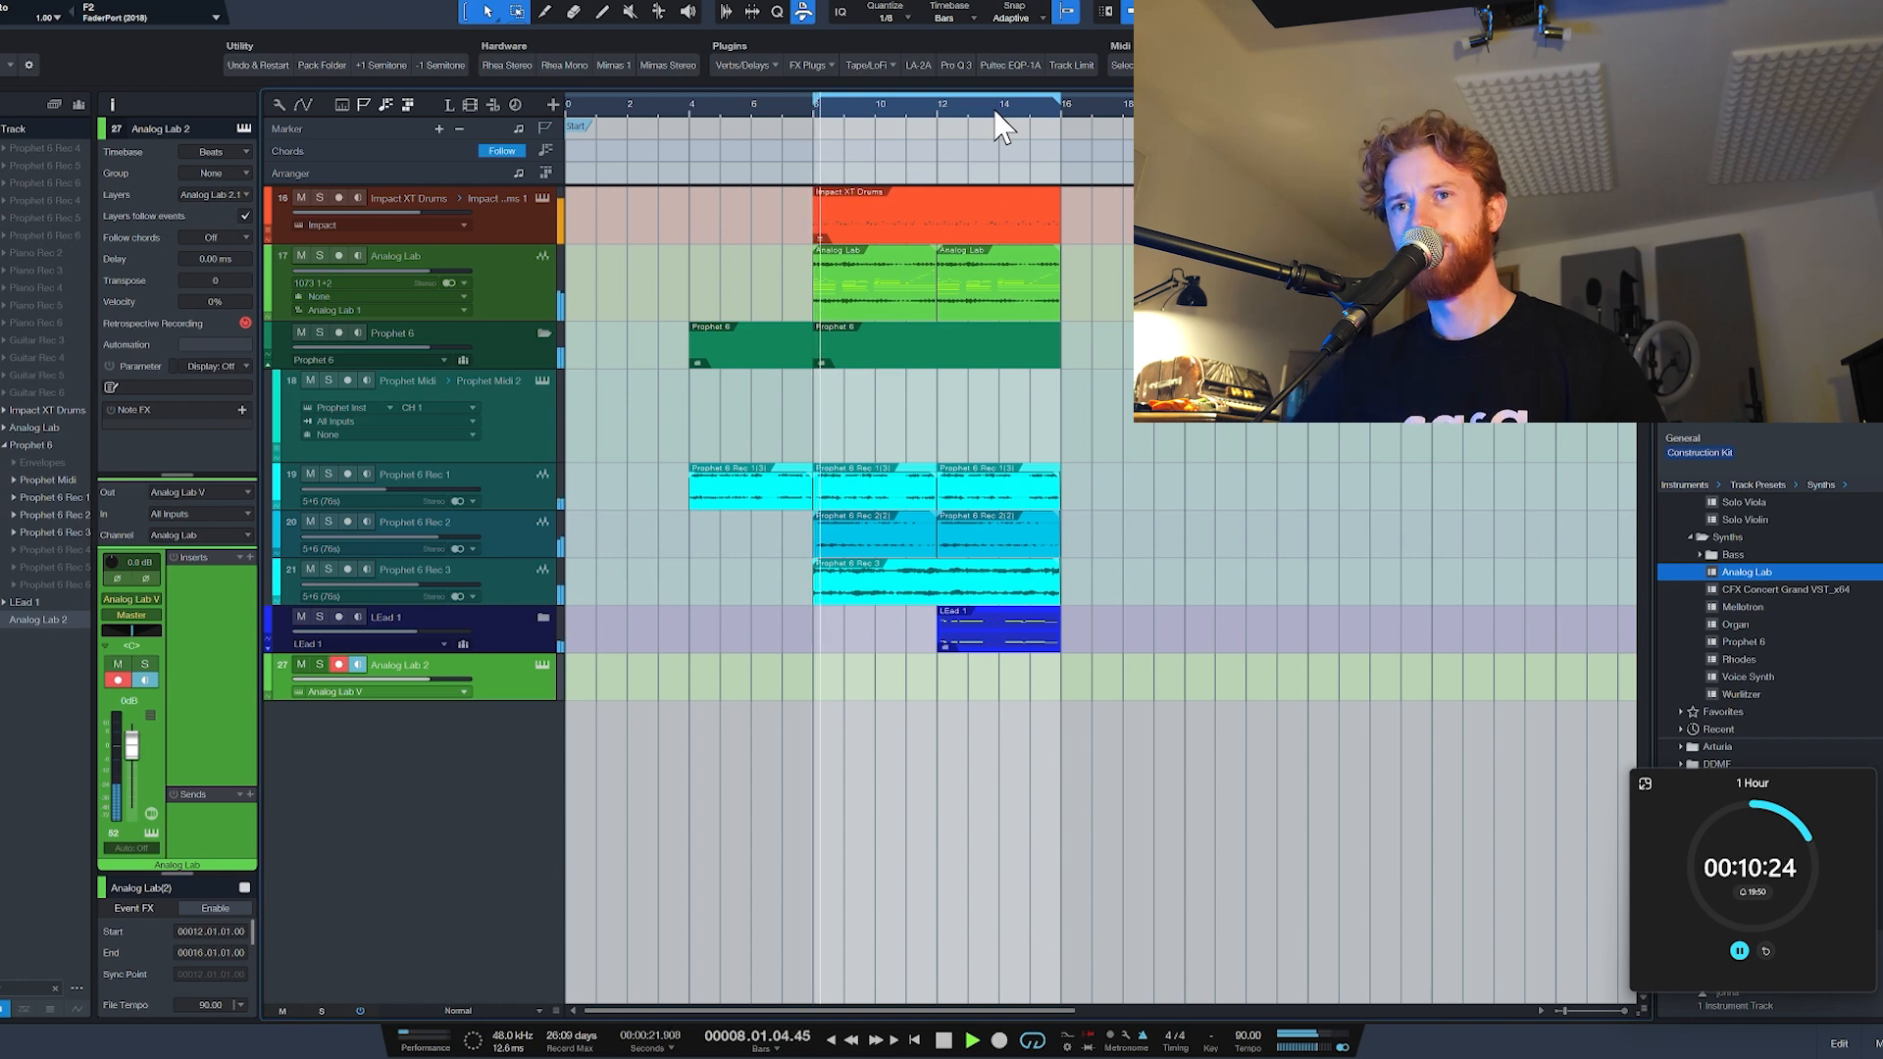
{"action": "key", "text": "space"}
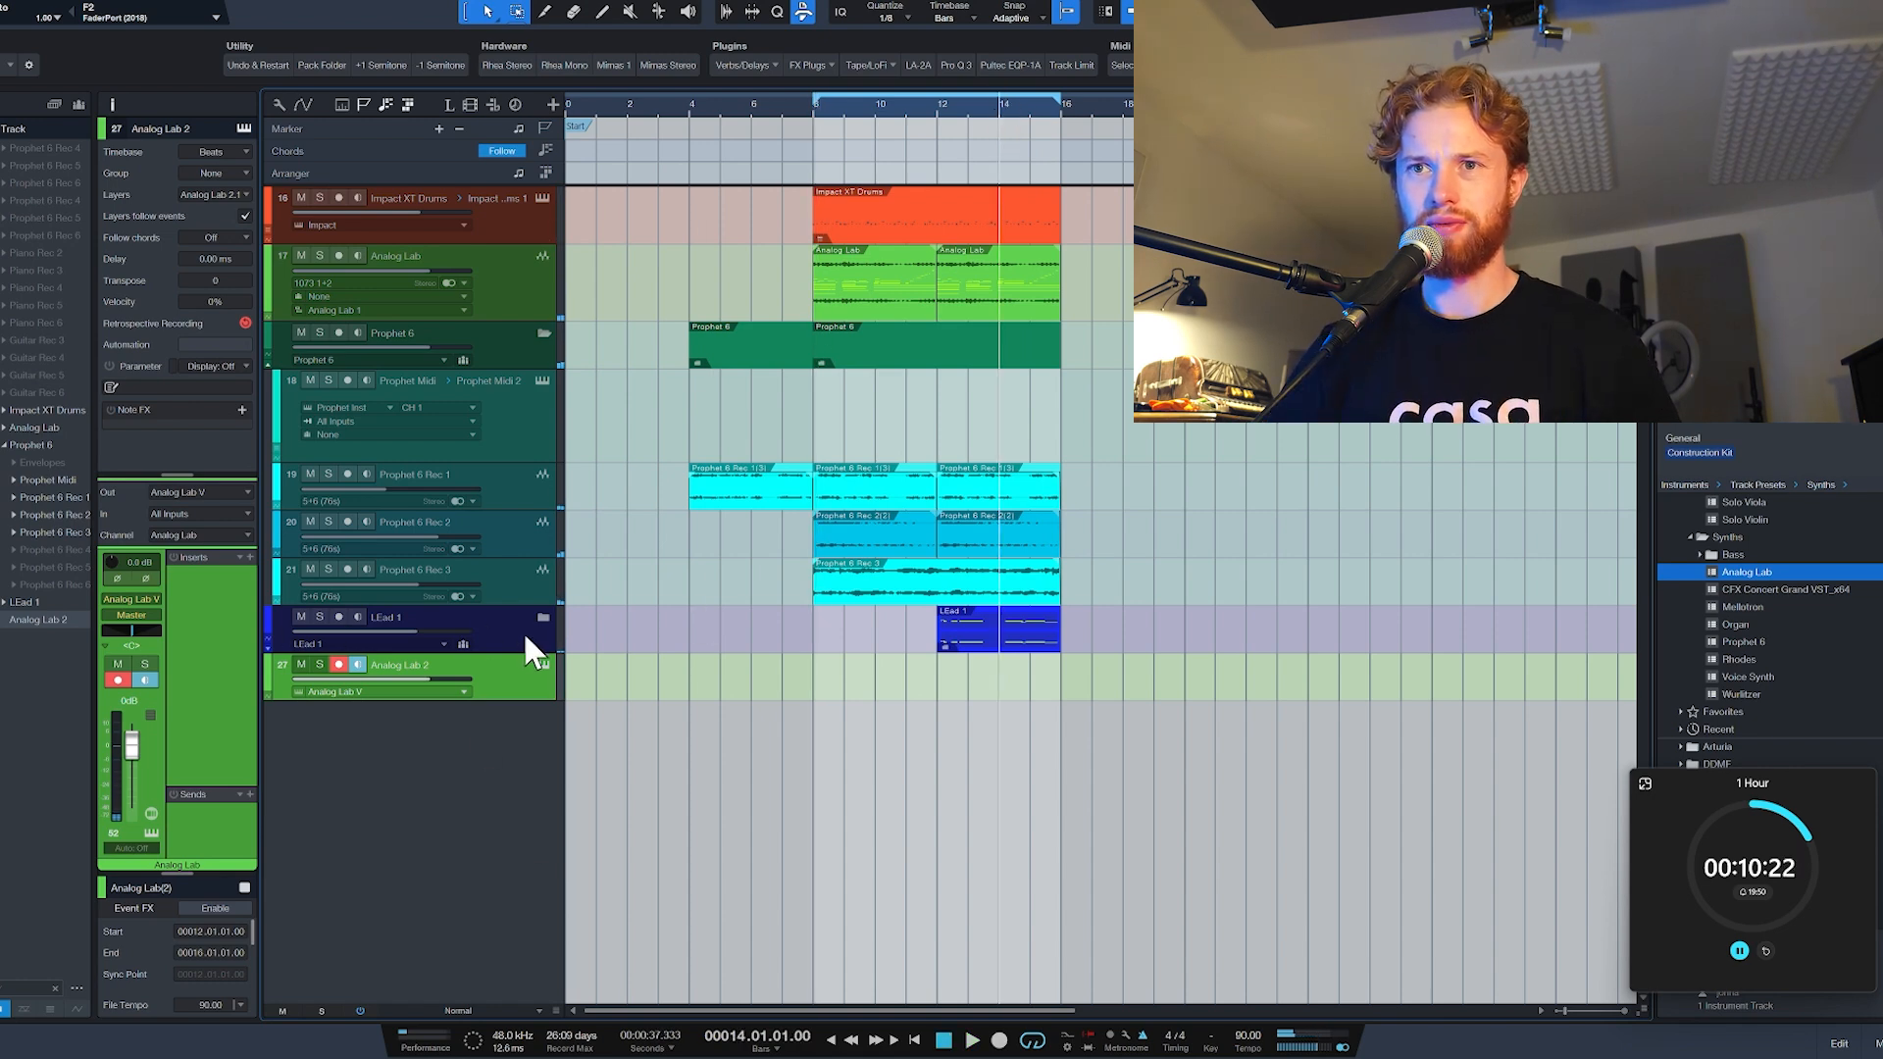
Step: Switch the Analog Lab 2 instrument to the Midnight lead preset and open the preset for editing
{"action": "left_click", "coordinate": [543, 664]}
{"action": "left_click", "coordinate": [131, 239]}
{"action": "left_click", "coordinate": [331, 408]}
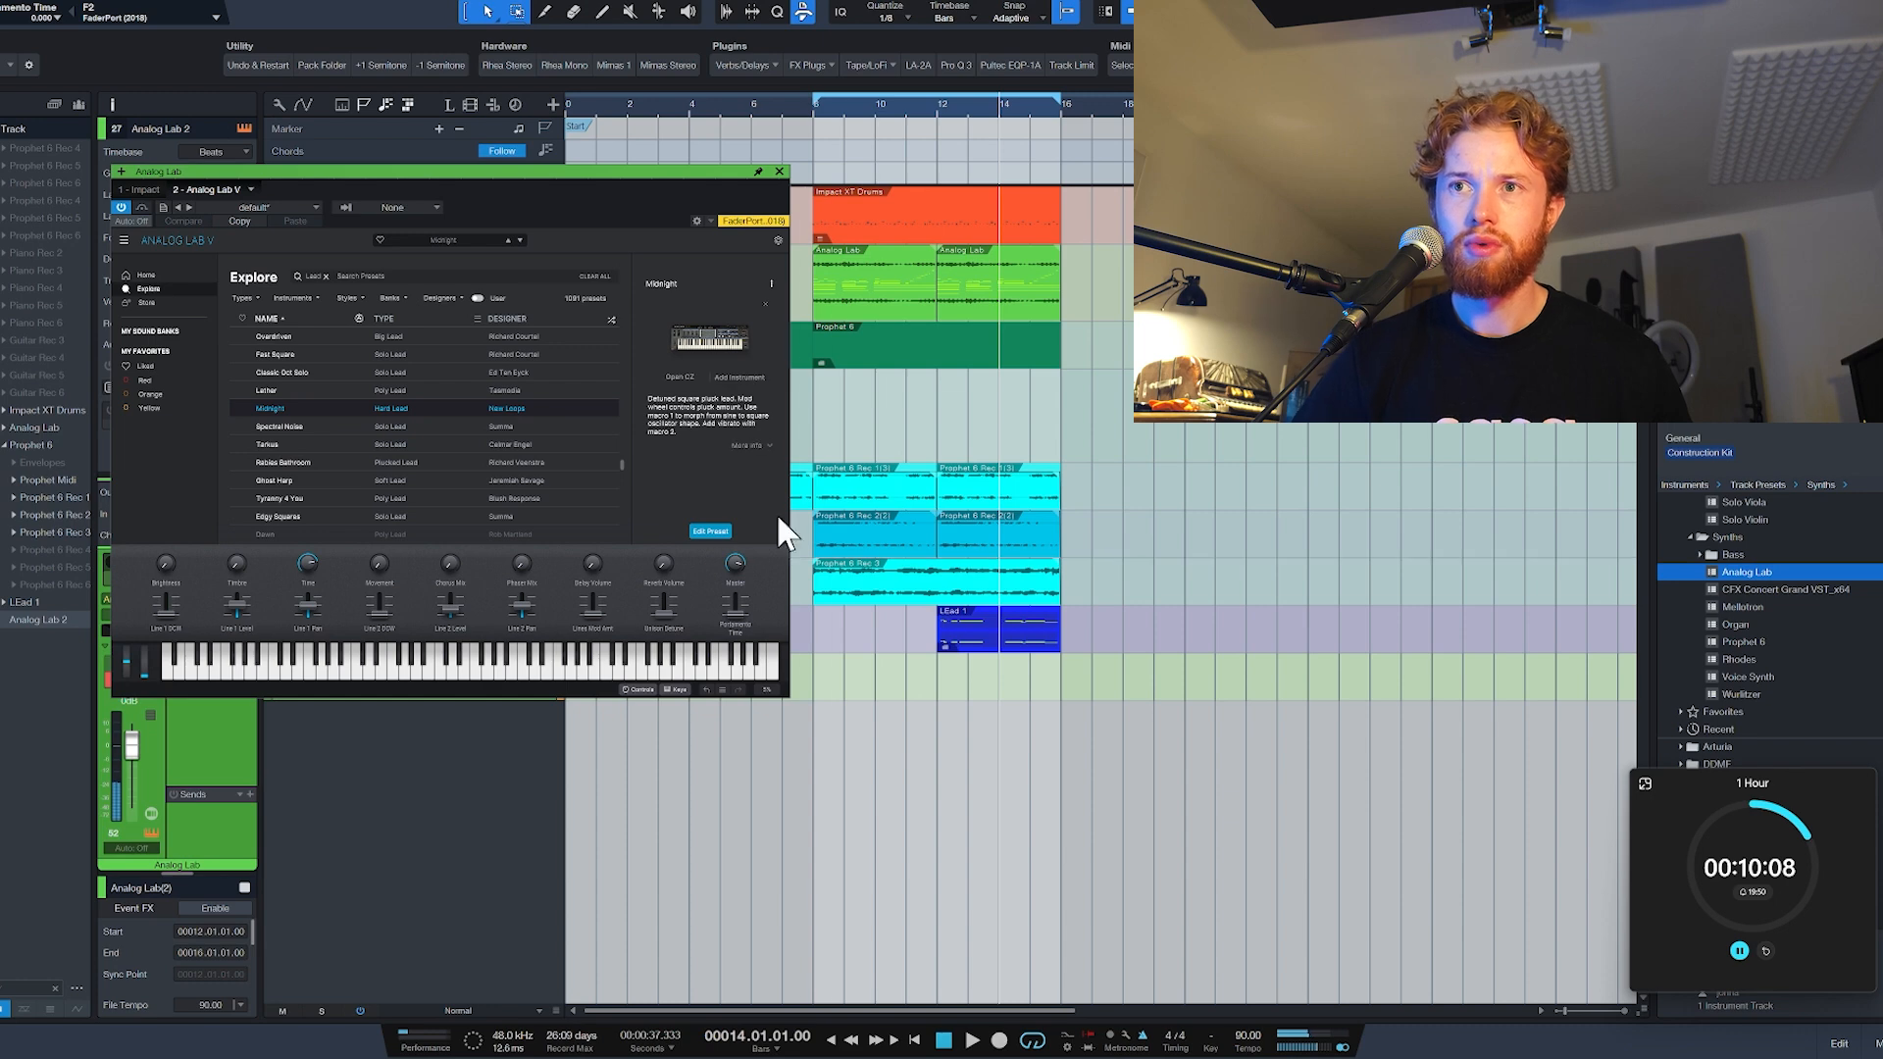
{"action": "left_click", "coordinate": [711, 531]}
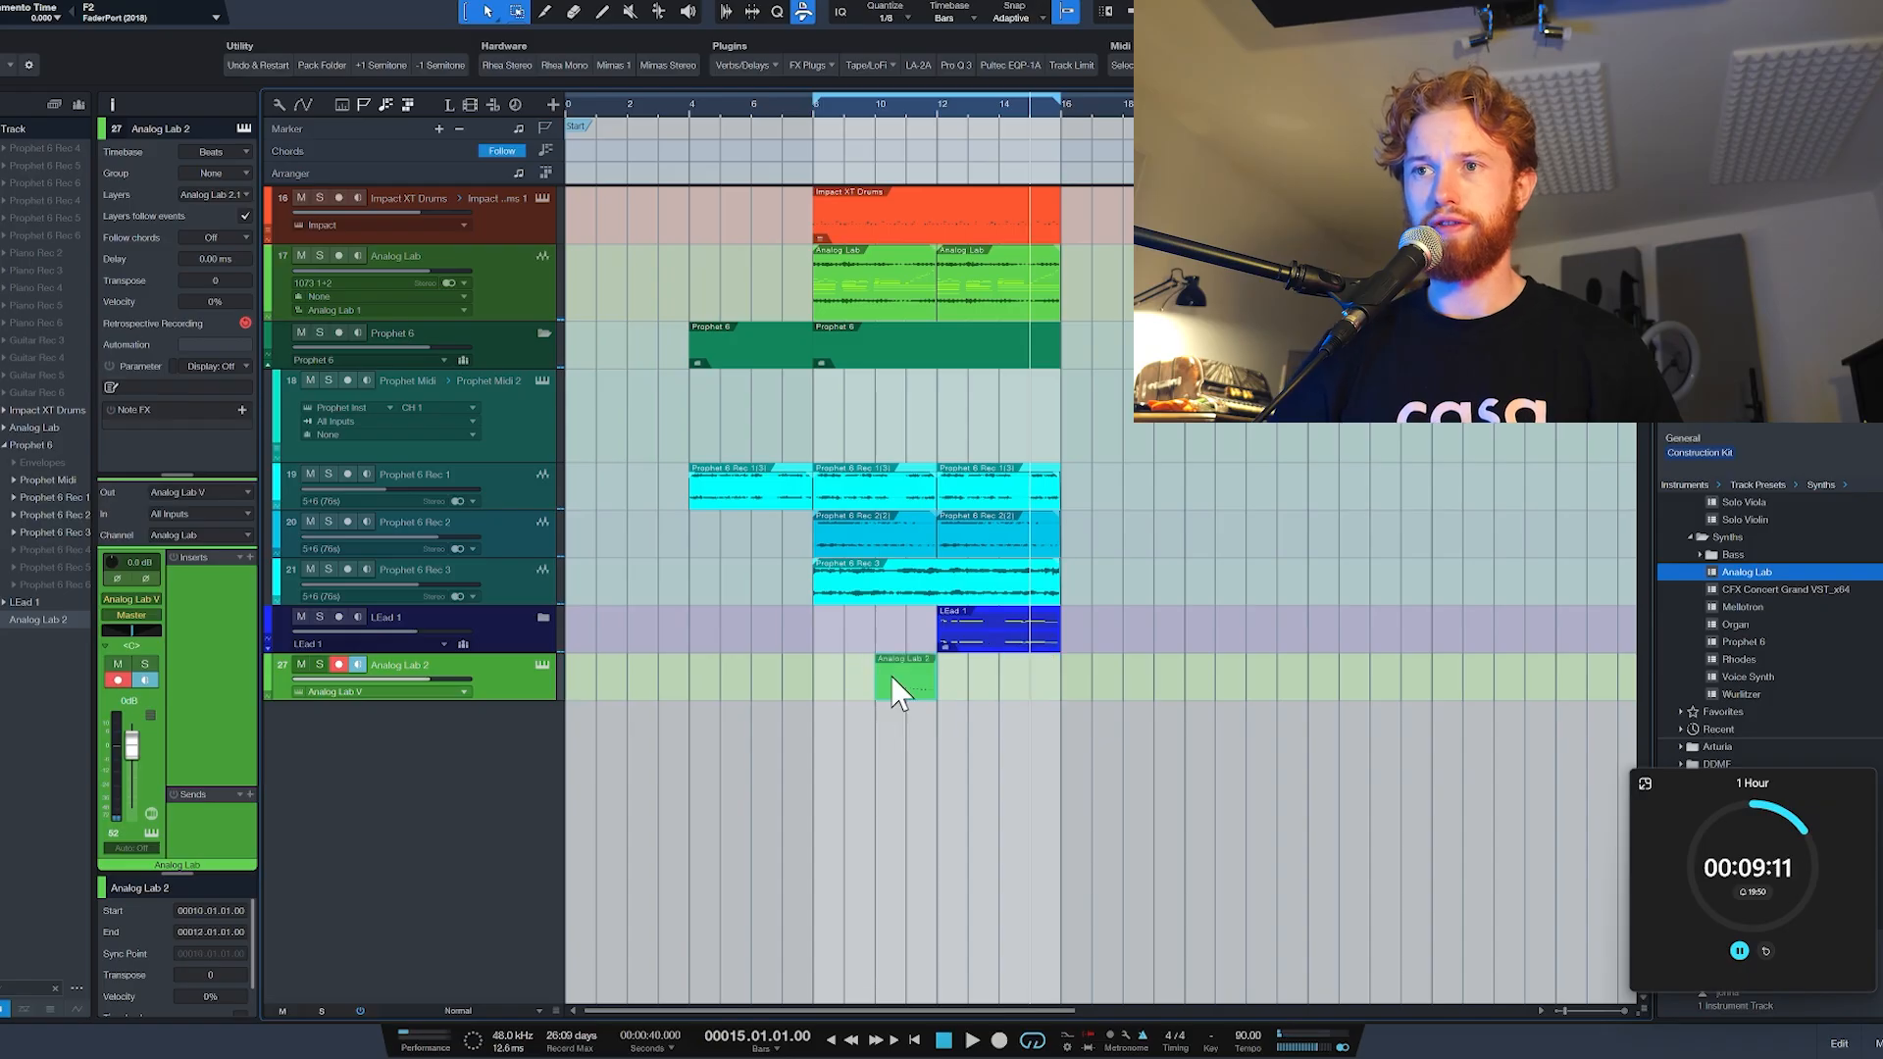
Step: Split the Prophet 6 Rec 3 event at bar 12 and try shortening its first part to end at bar 11.3
{"action": "left_click", "coordinate": [936, 580], "text": "alt"}
{"action": "left_click_drag", "start_coordinate": [936, 587], "coordinate": [922, 587]}
{"action": "key", "text": "space"}
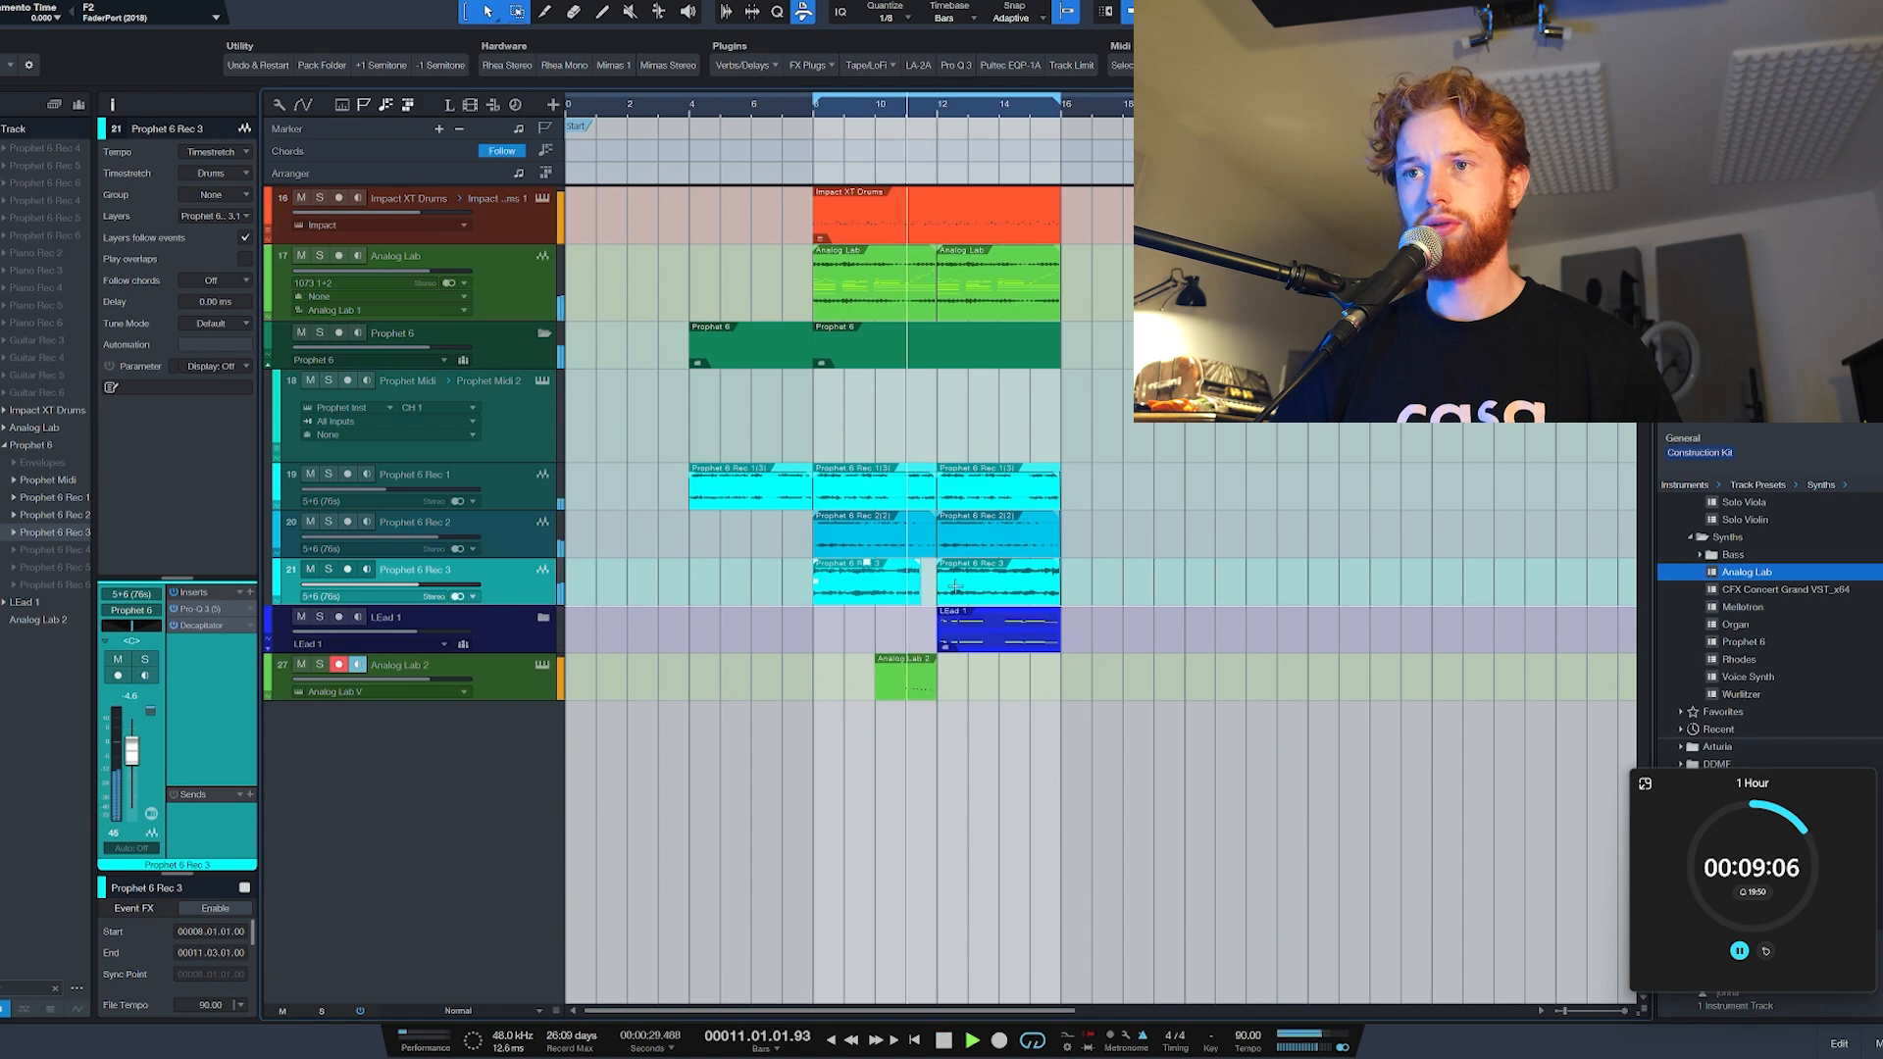
{"action": "scroll", "coordinate": [936, 596], "scroll_direction": "up", "scroll_amount": 5}
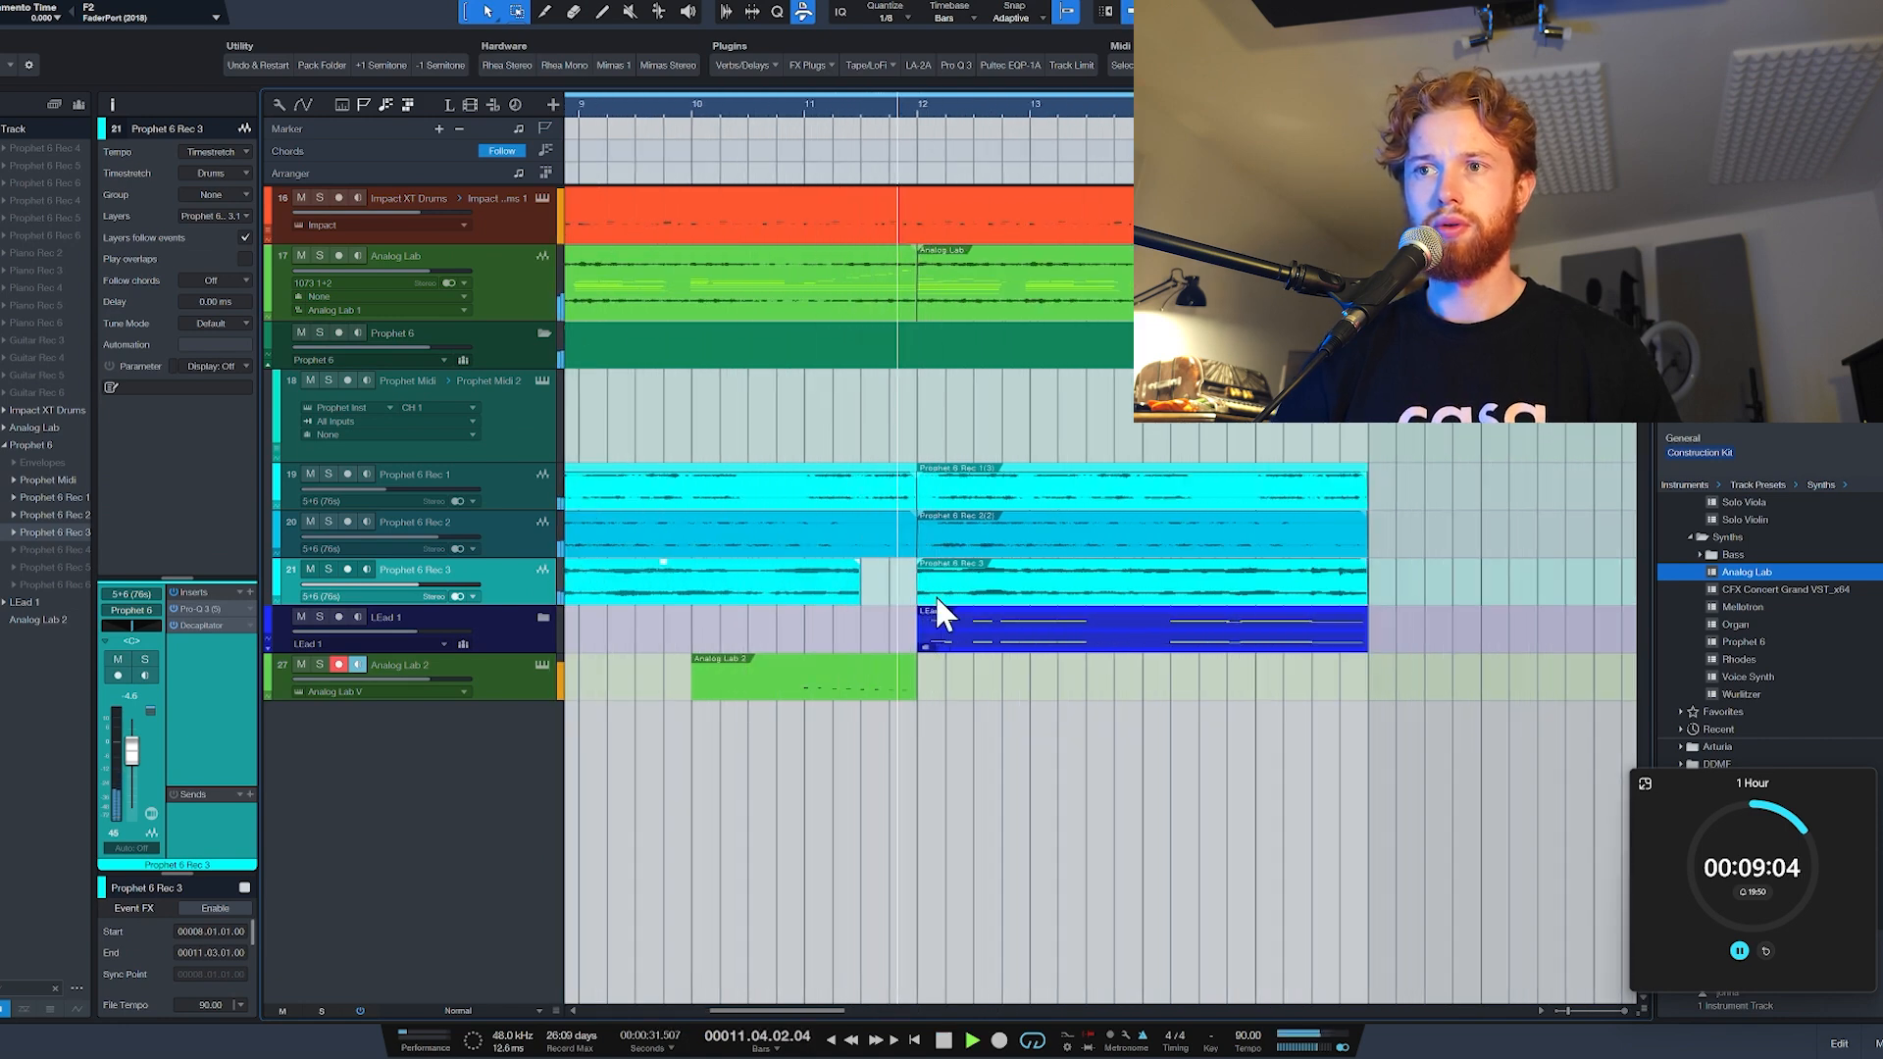
{"action": "key", "text": "space"}
{"action": "key", "text": "ctrl+z"}
Step: Solo the Analog Lab 2 track to listen to its part alone, ending the solo when done
{"action": "key", "text": "space"}
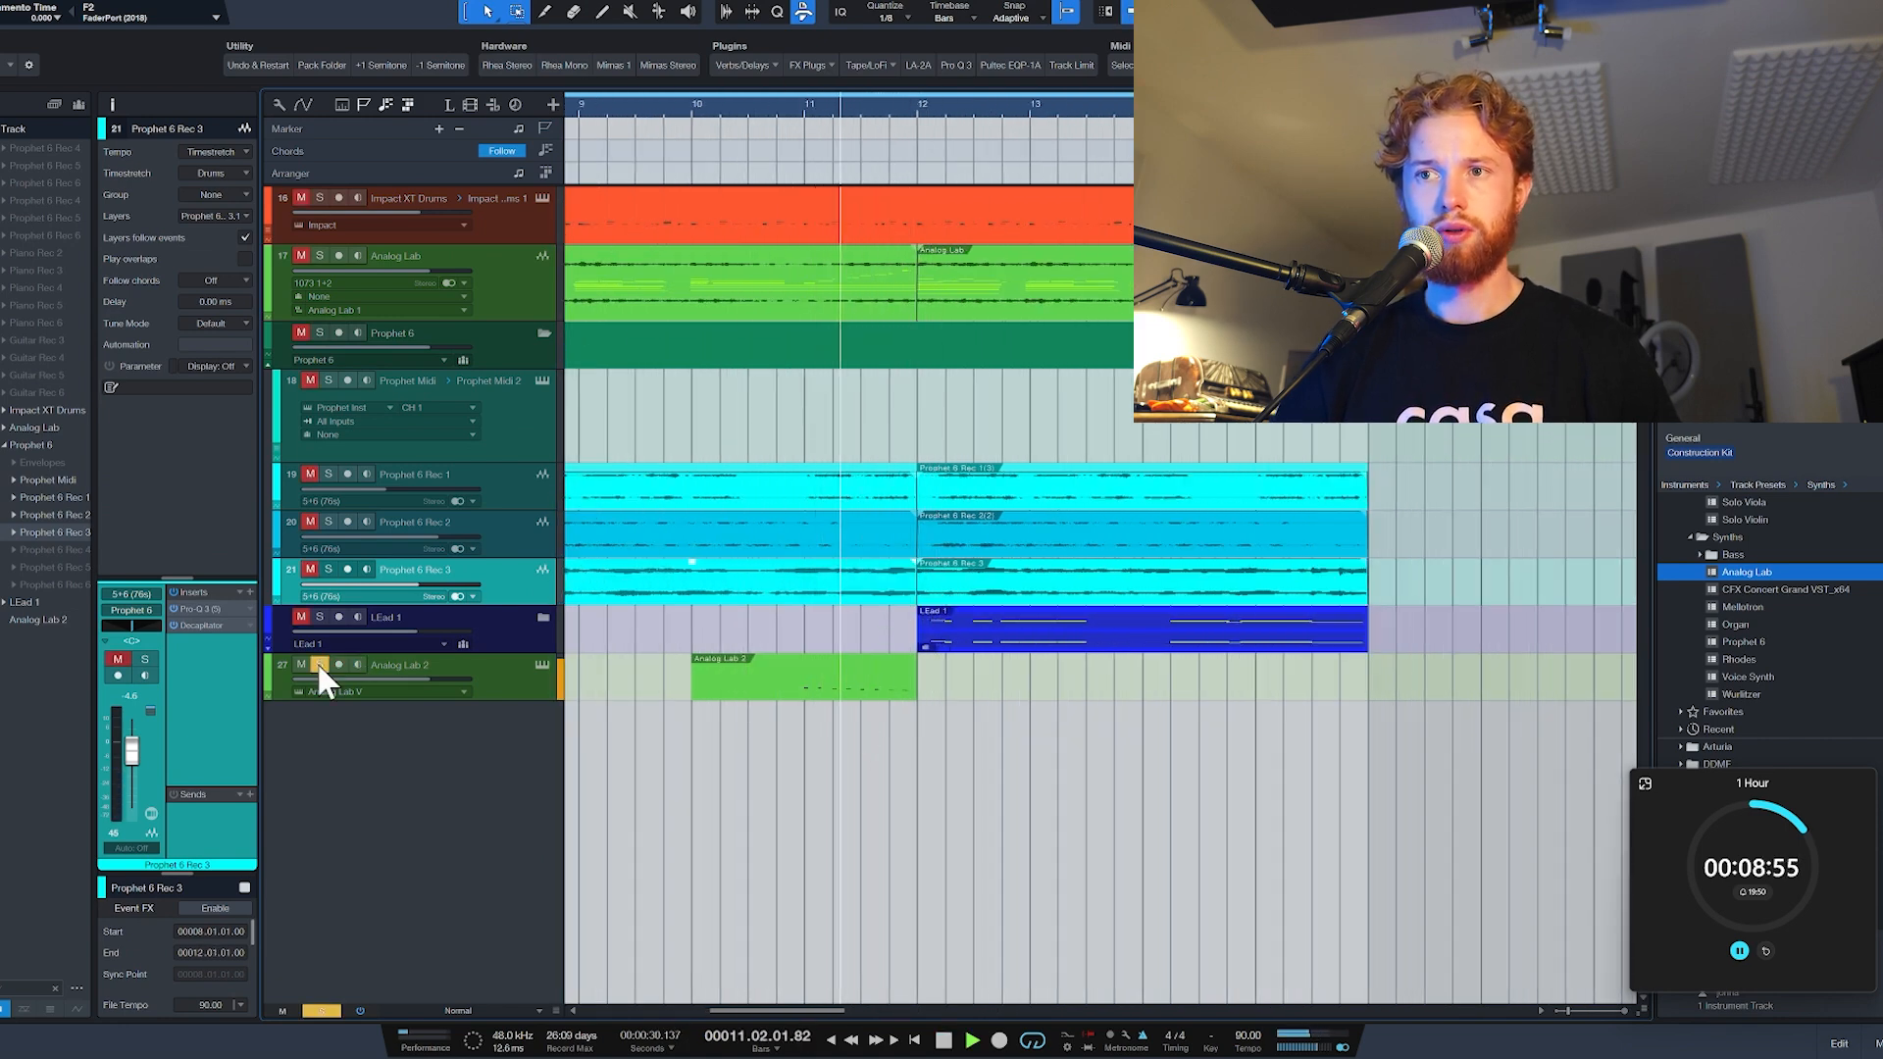
{"action": "left_click", "coordinate": [319, 665]}
{"action": "key", "text": "space"}
{"action": "left_click", "coordinate": [319, 665]}
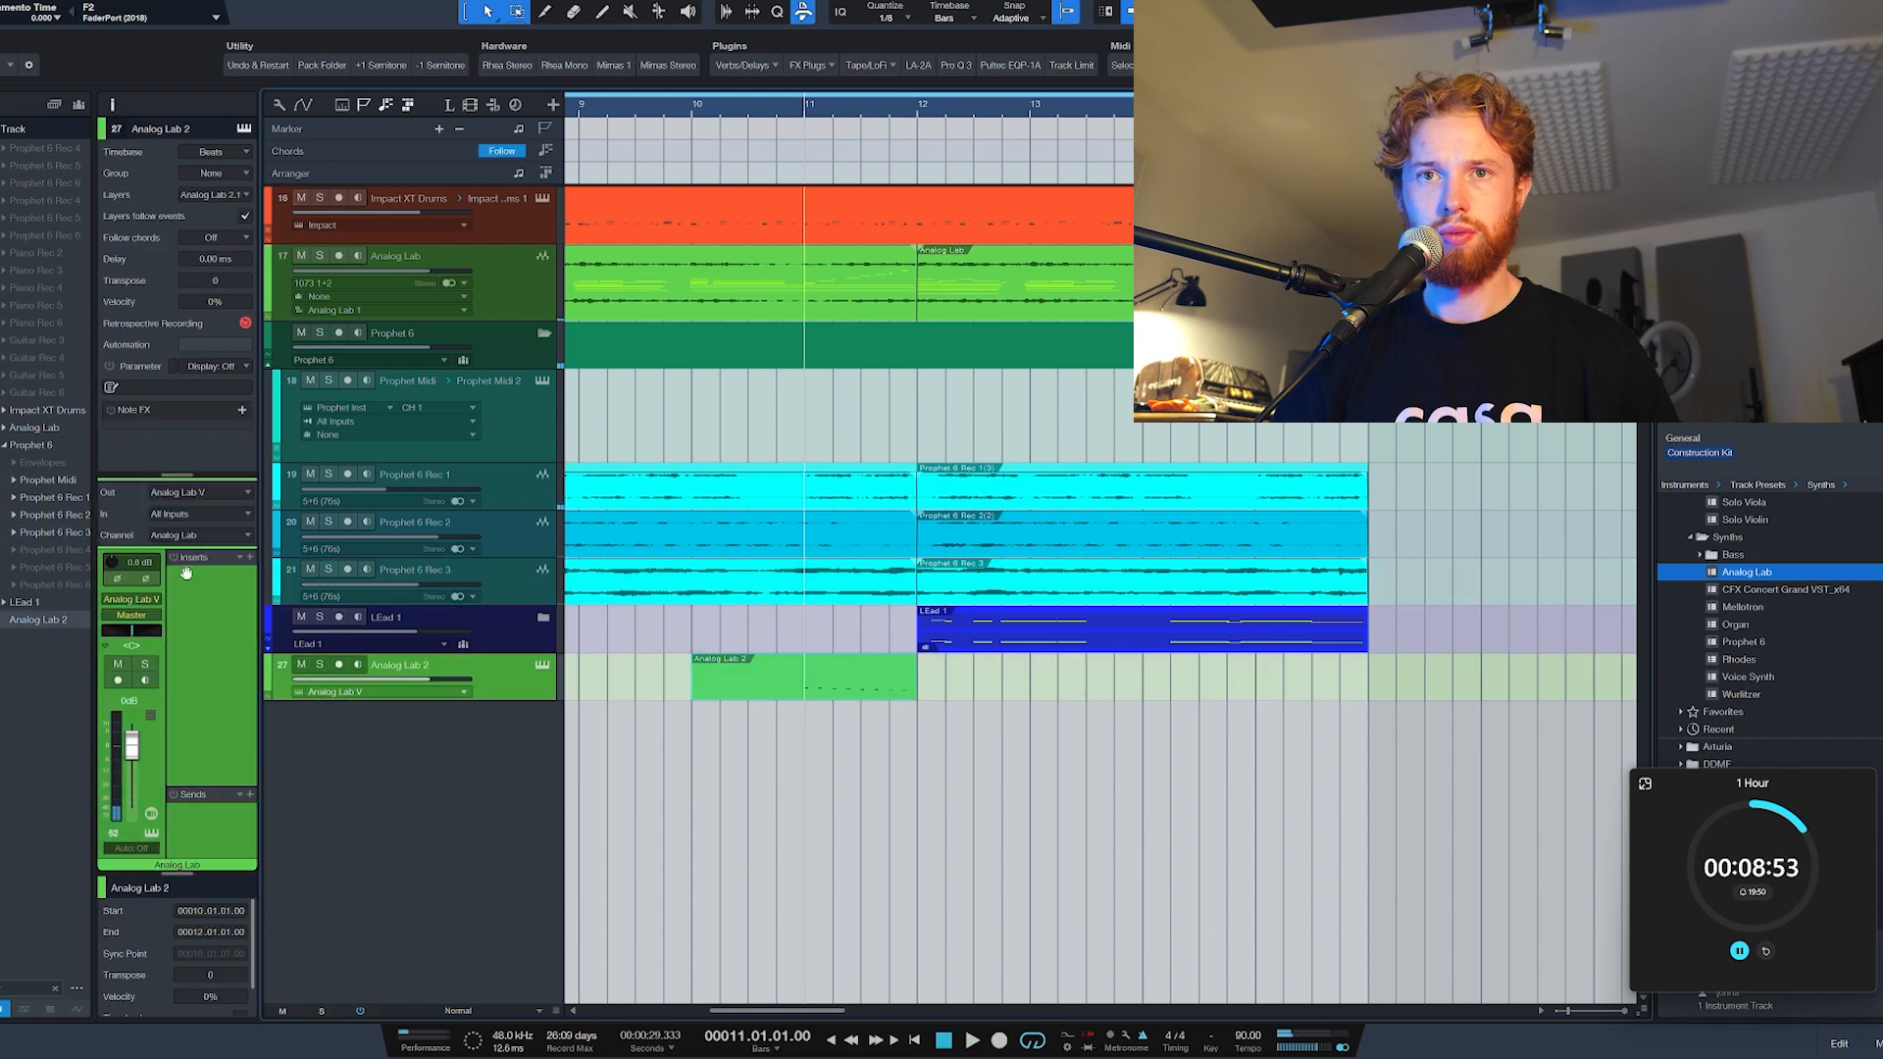
Step: Insert Devil-Loc Deluxe on the Analog Lab 2 track and raise its Crunch amount
{"action": "left_click", "coordinate": [251, 557]}
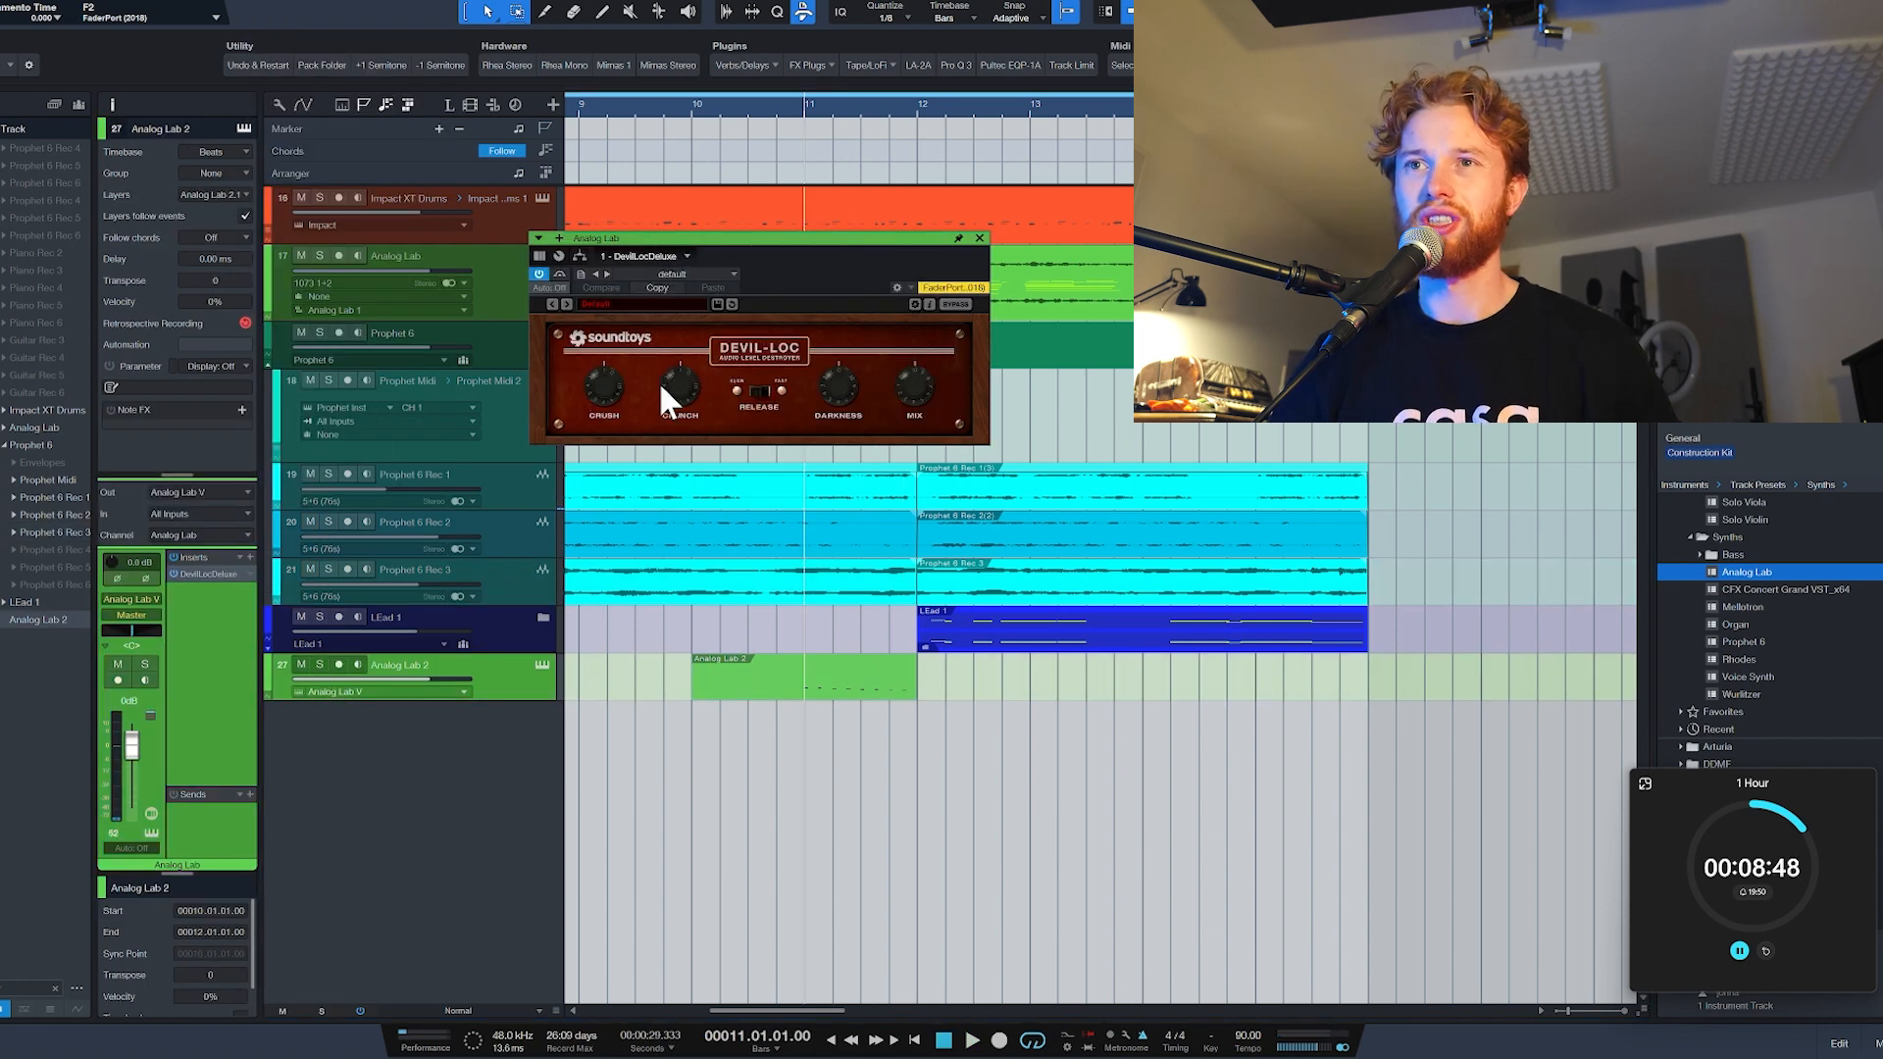
{"action": "left_click_drag", "start_coordinate": [673, 383], "coordinate": [674, 376]}
{"action": "key", "text": "space"}
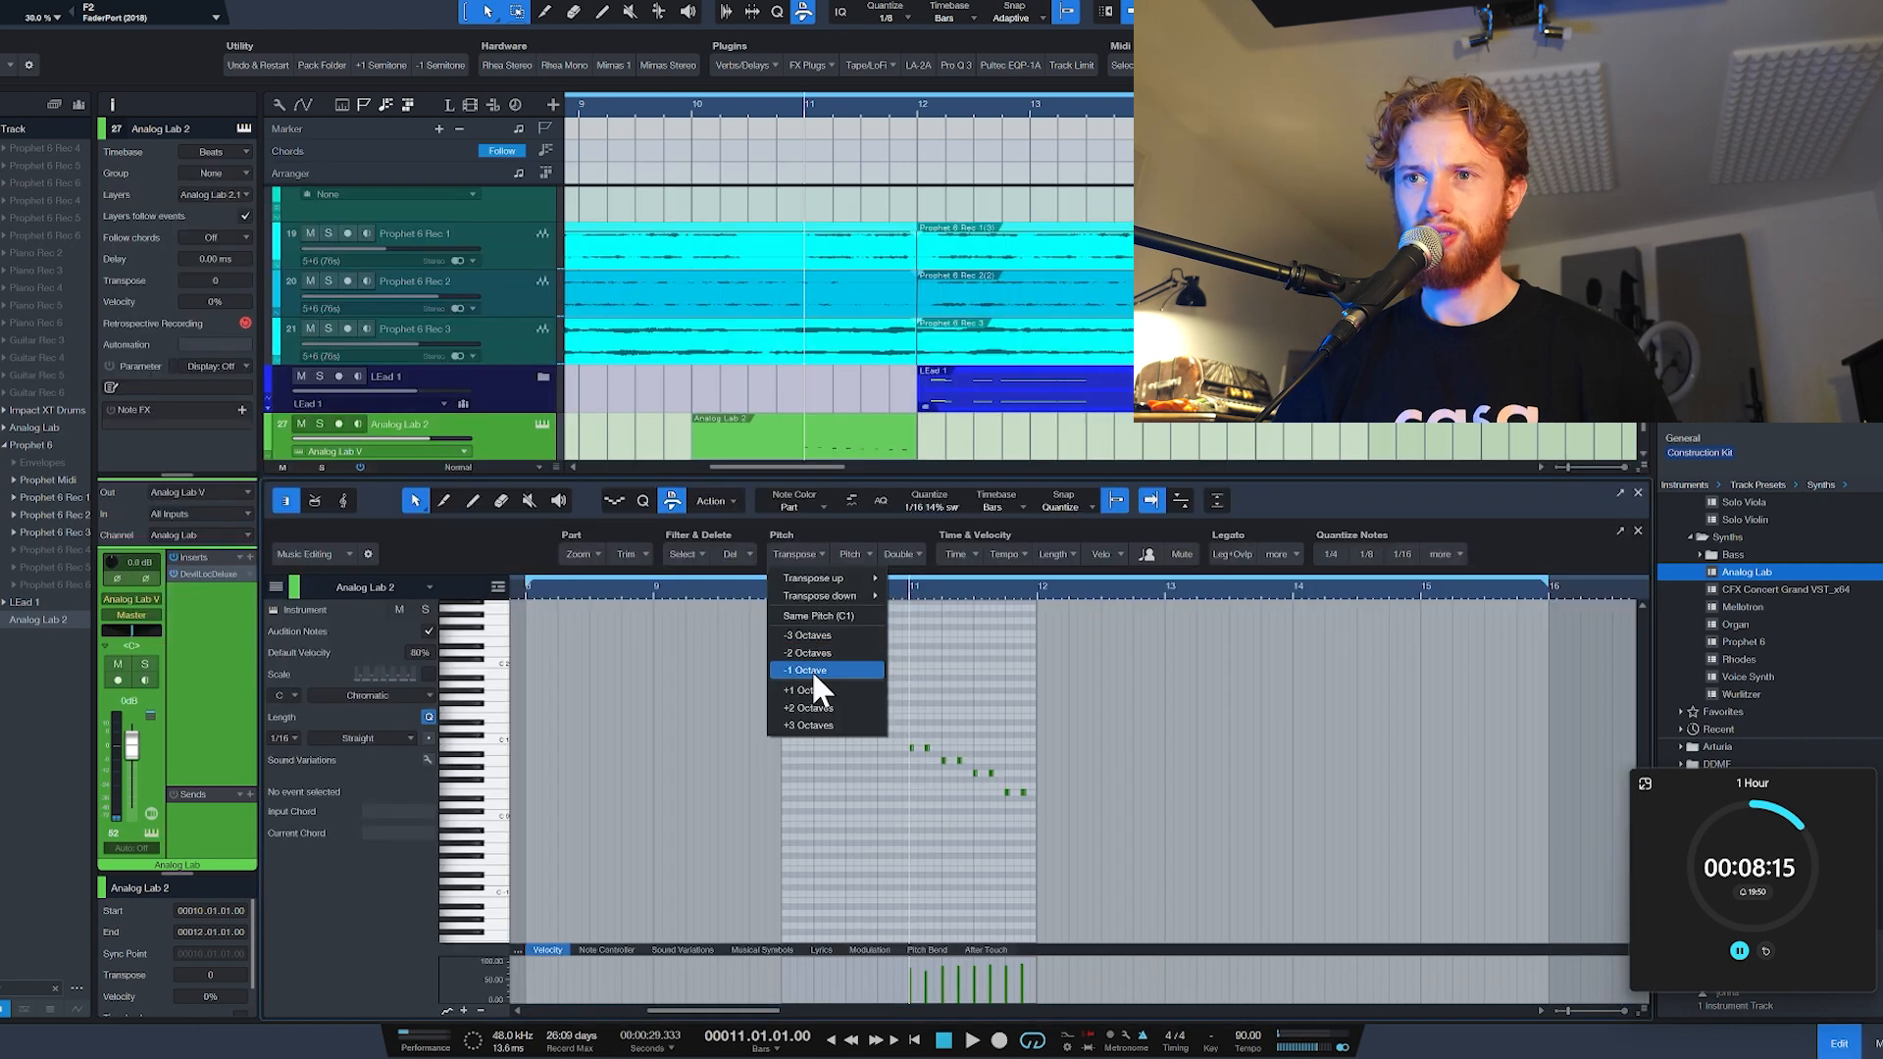
Step: Open the Analog Lab 2 part in the note editor to check it during playback, and close the editor
{"action": "left_click", "coordinate": [814, 688]}
{"action": "key", "text": "space"}
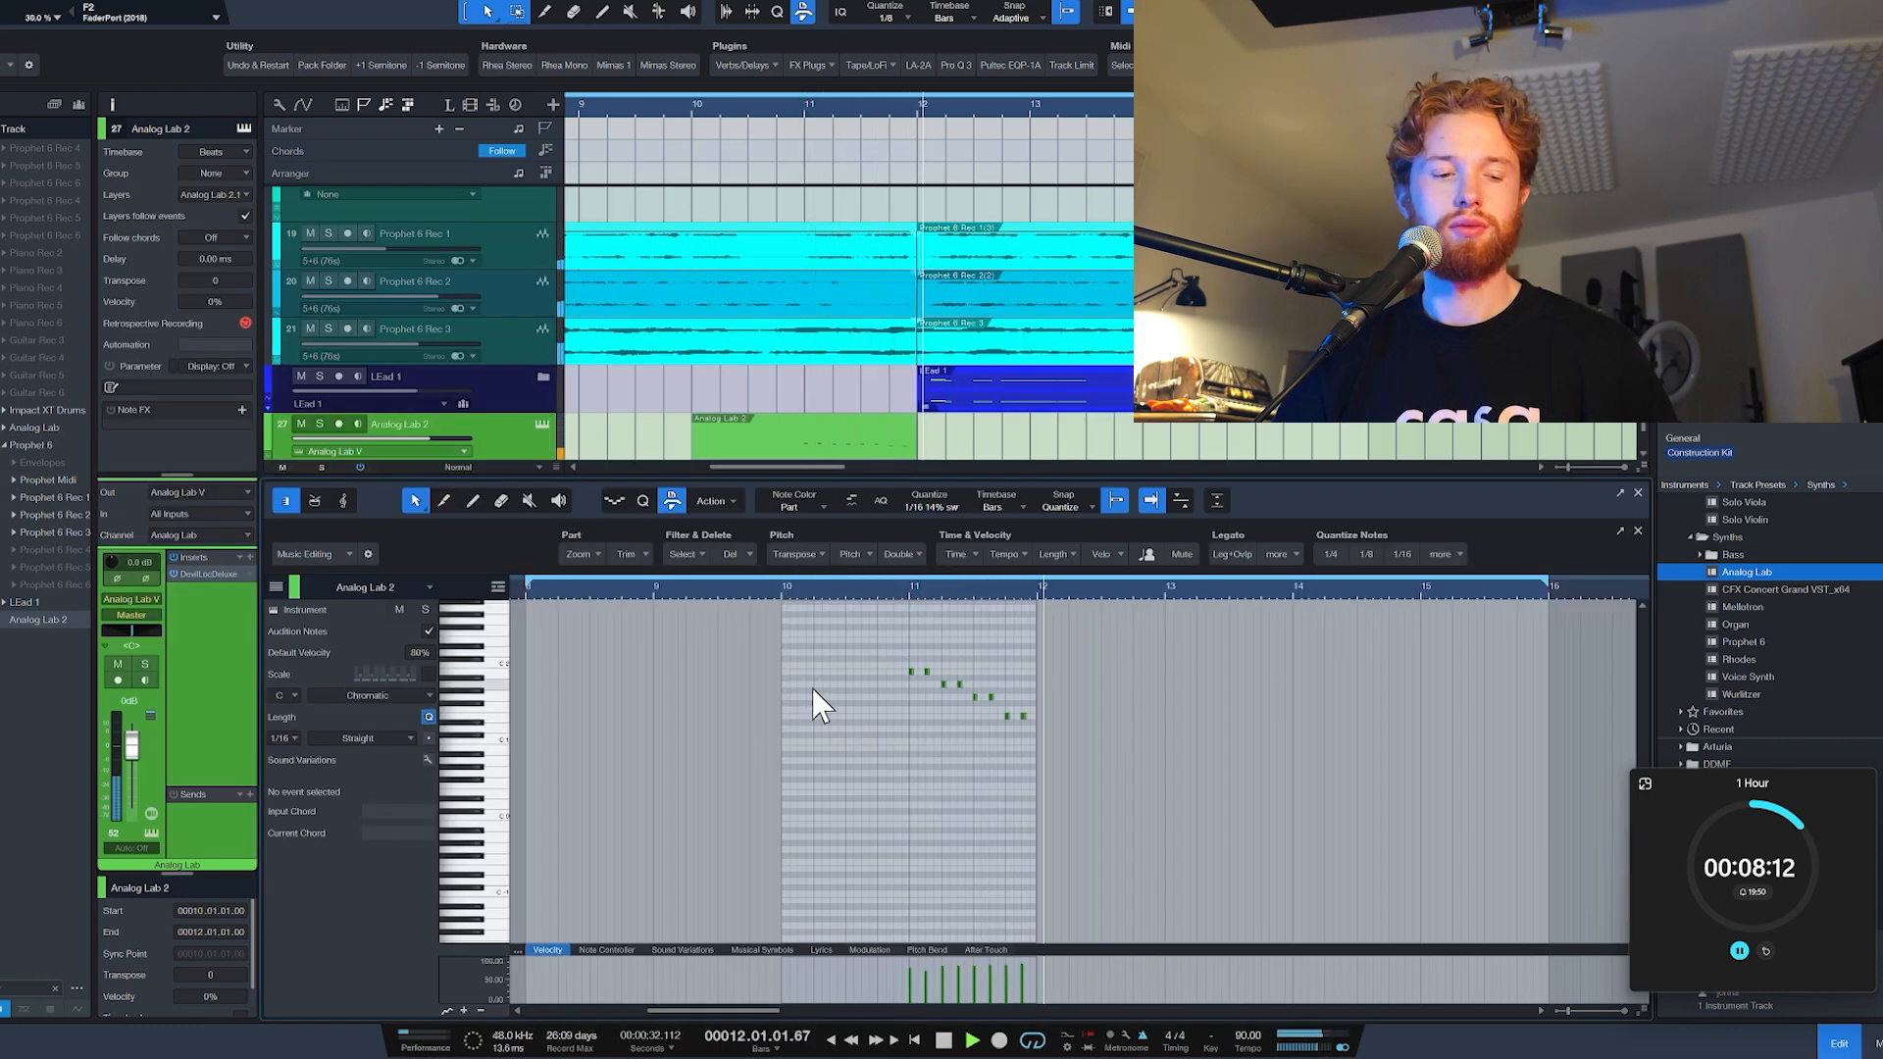
{"action": "key", "text": "space"}
{"action": "key", "text": "F2"}
{"action": "key", "text": "space"}
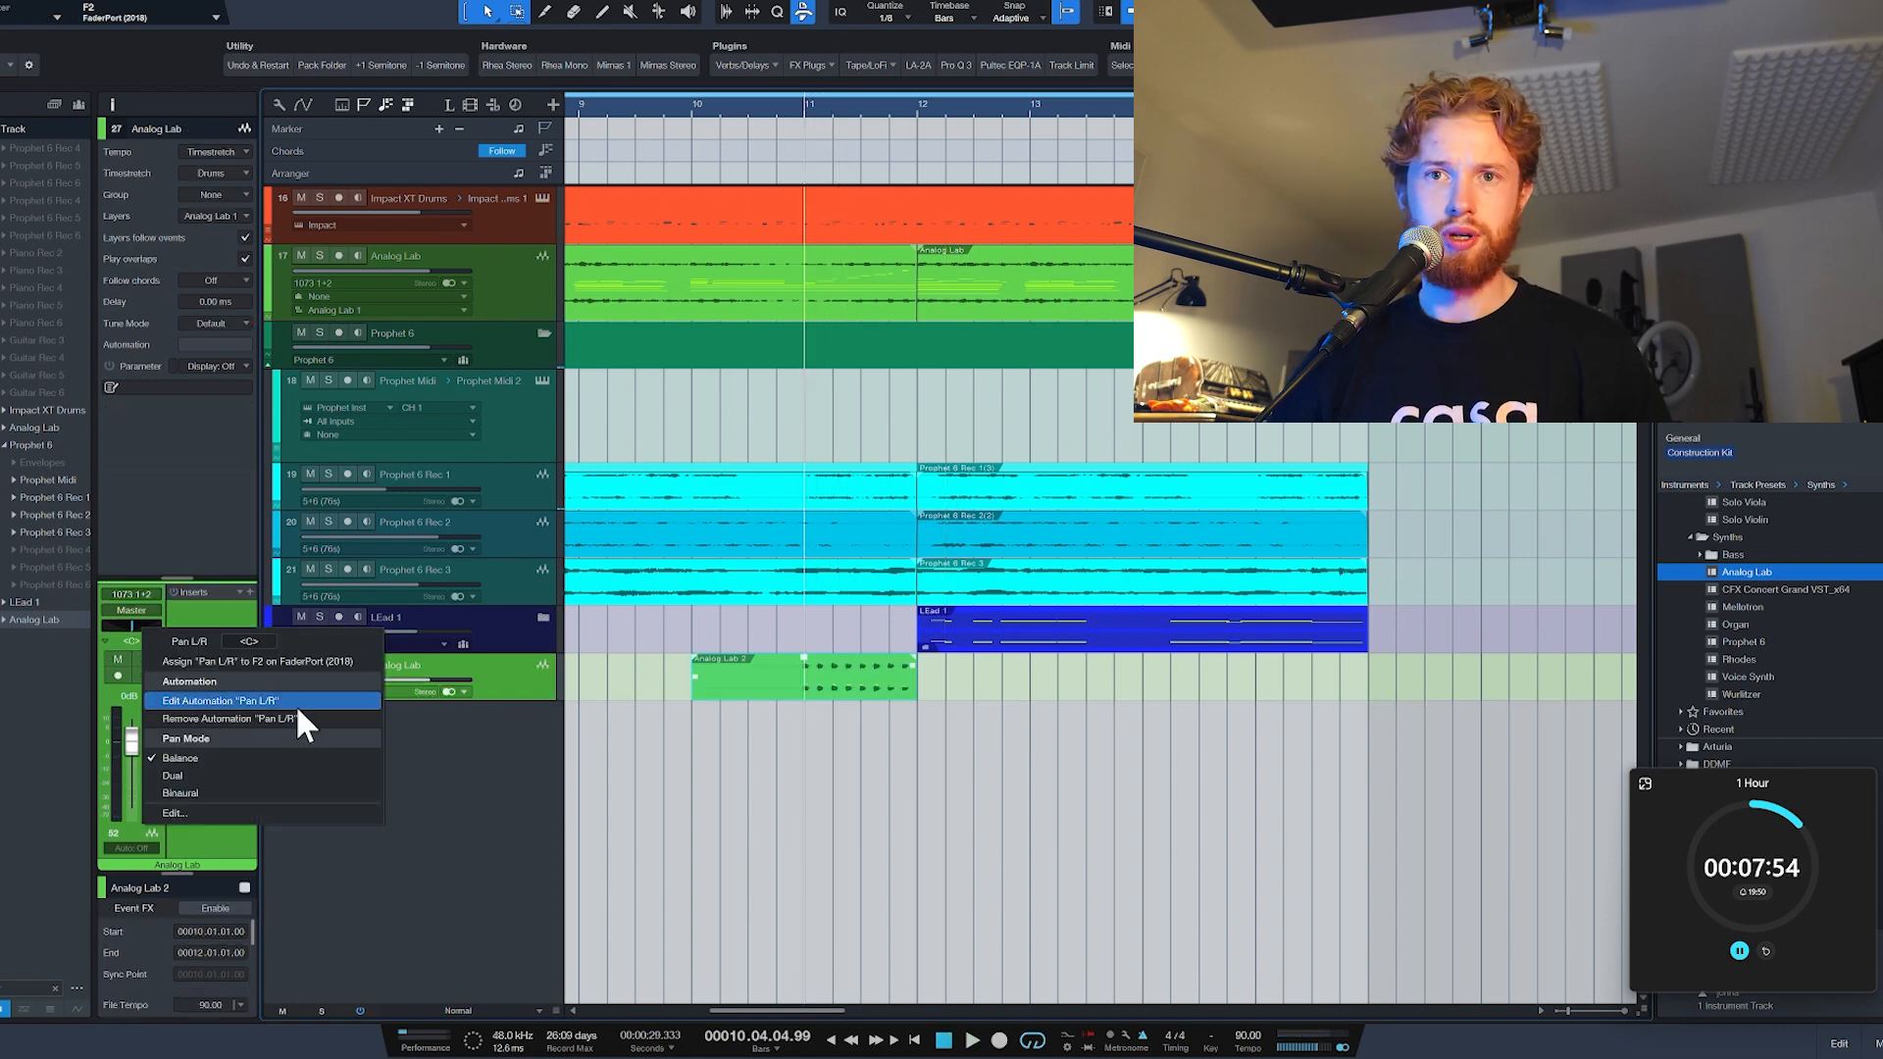
Step: Draw alternating left-right pan automation on the bounced Analog Lab track from bar 11 to 12 and play it back
{"action": "left_click", "coordinate": [303, 723]}
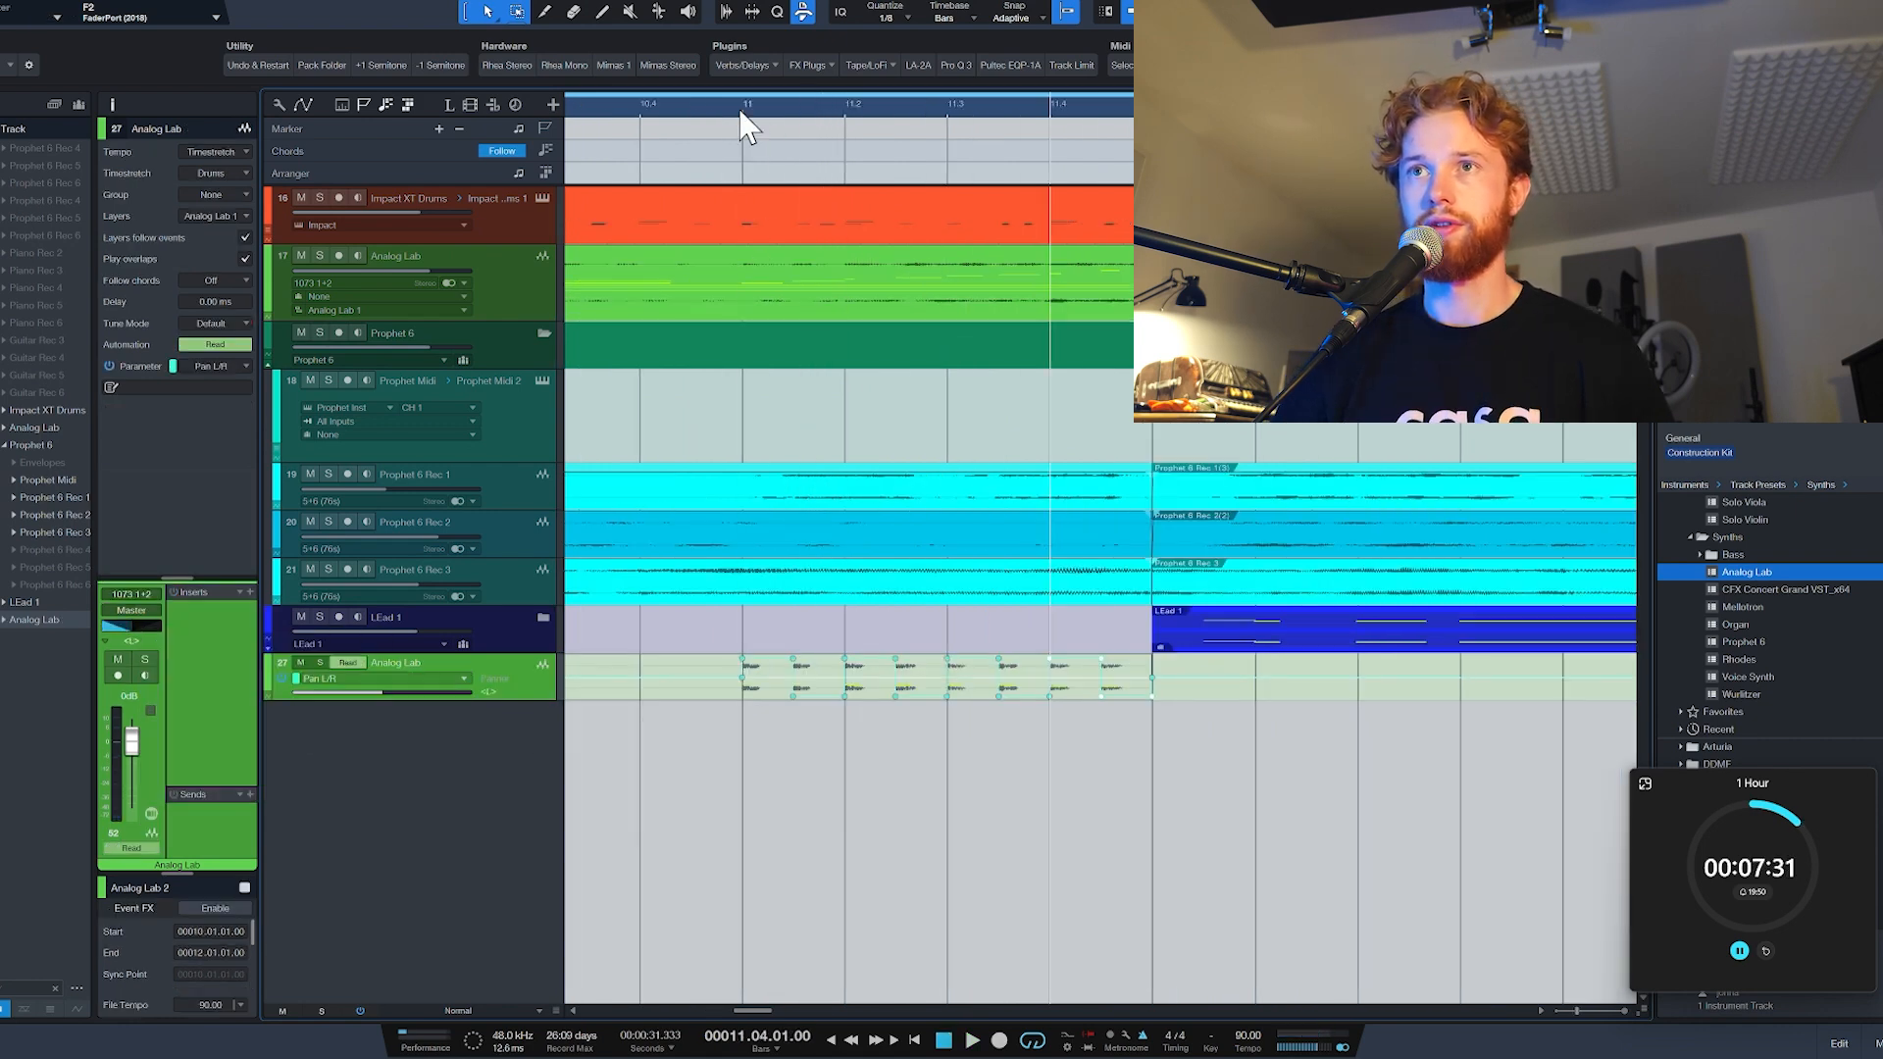
{"action": "left_click", "coordinate": [747, 127]}
{"action": "key", "text": "space"}
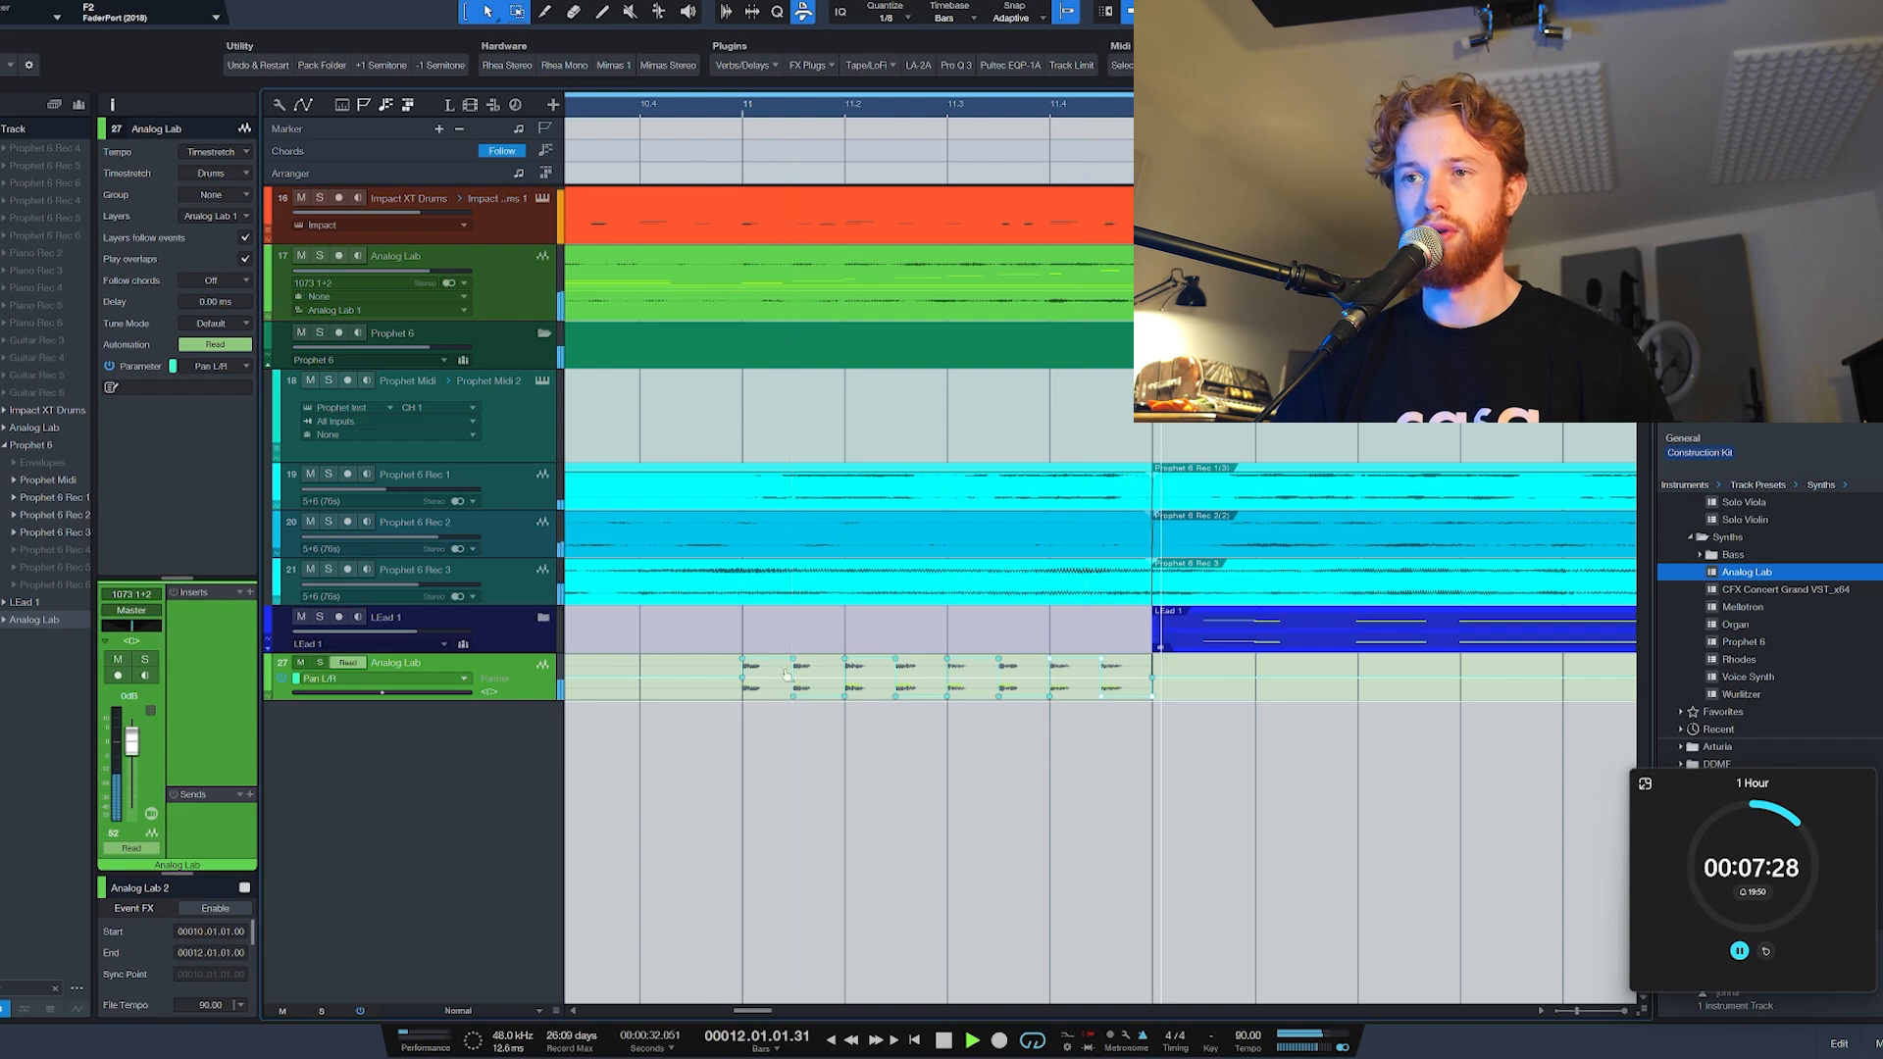
{"action": "scroll", "coordinate": [701, 700], "scroll_direction": "down", "scroll_amount": 3}
{"action": "key", "text": "space"}
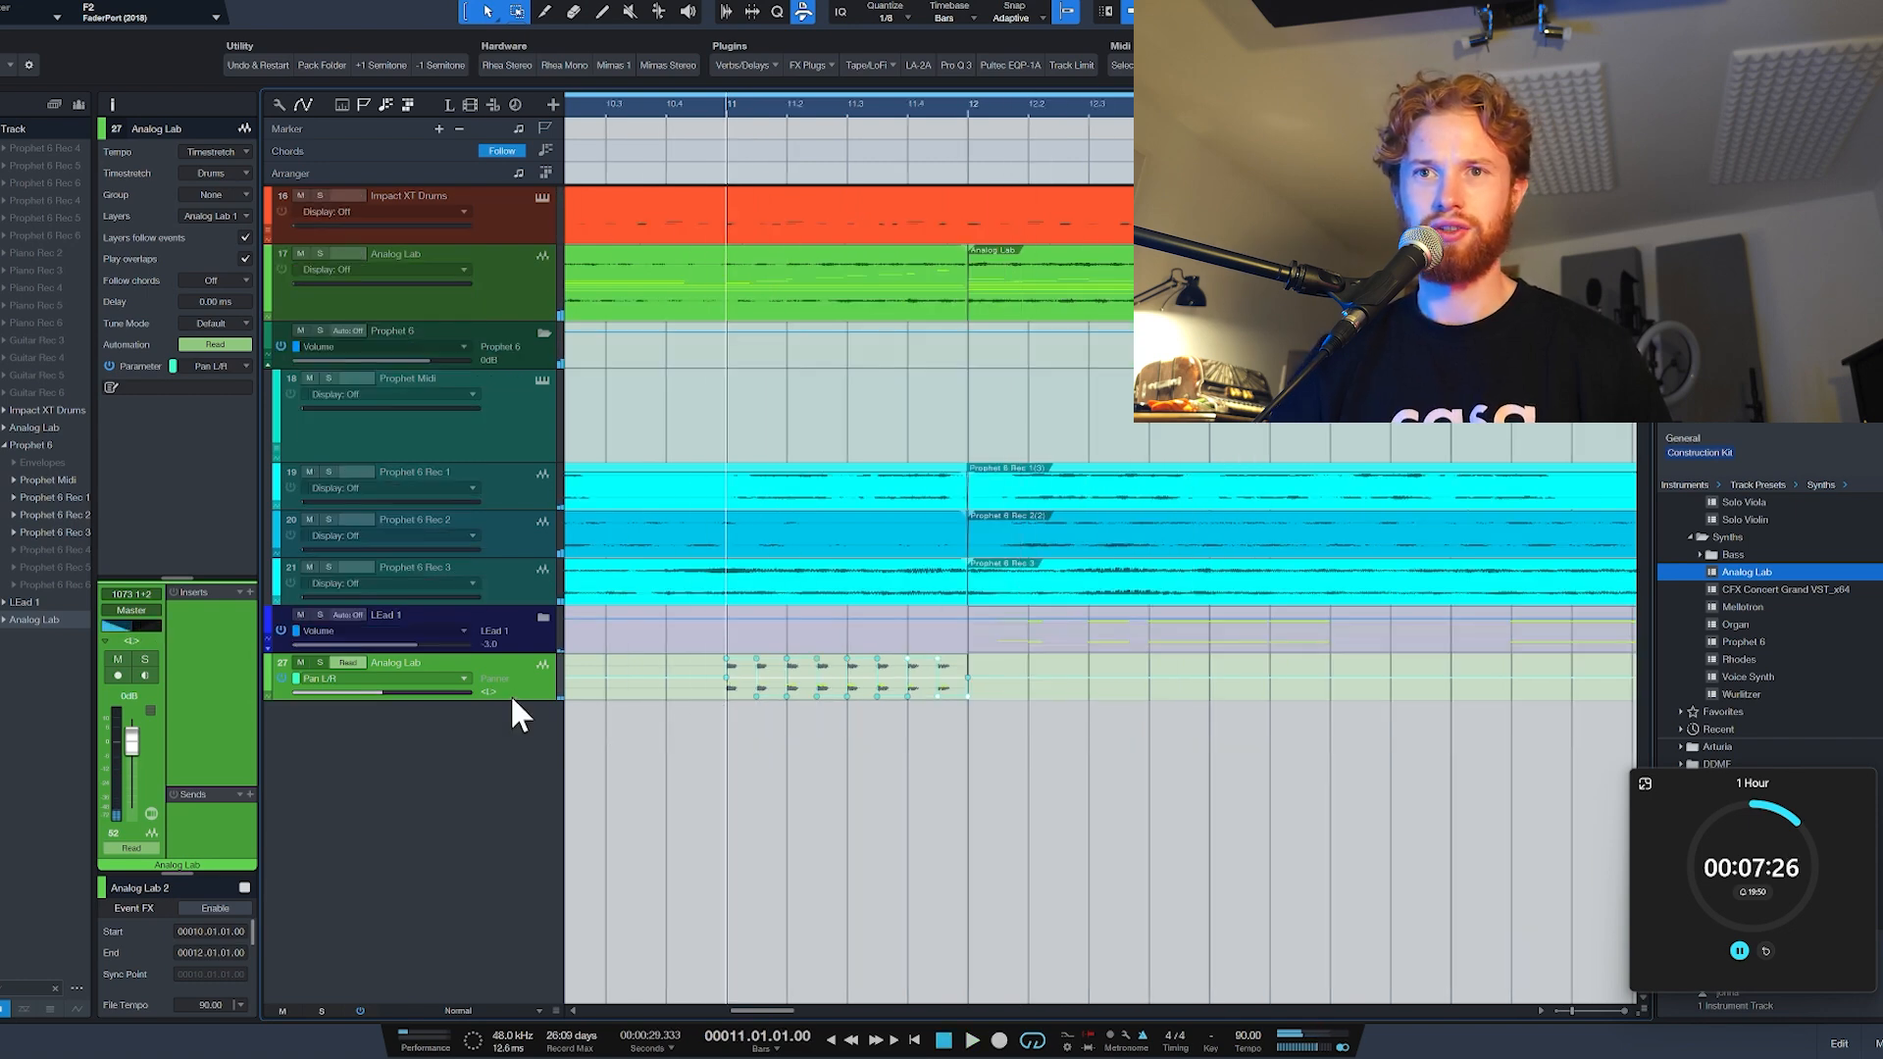
Step: Insert the Seventh Heaven reverb on the bounced Analog Lab track and set its Mix to 0 / -3.1 dB
{"action": "left_click", "coordinate": [484, 689]}
{"action": "left_click", "coordinate": [765, 67]}
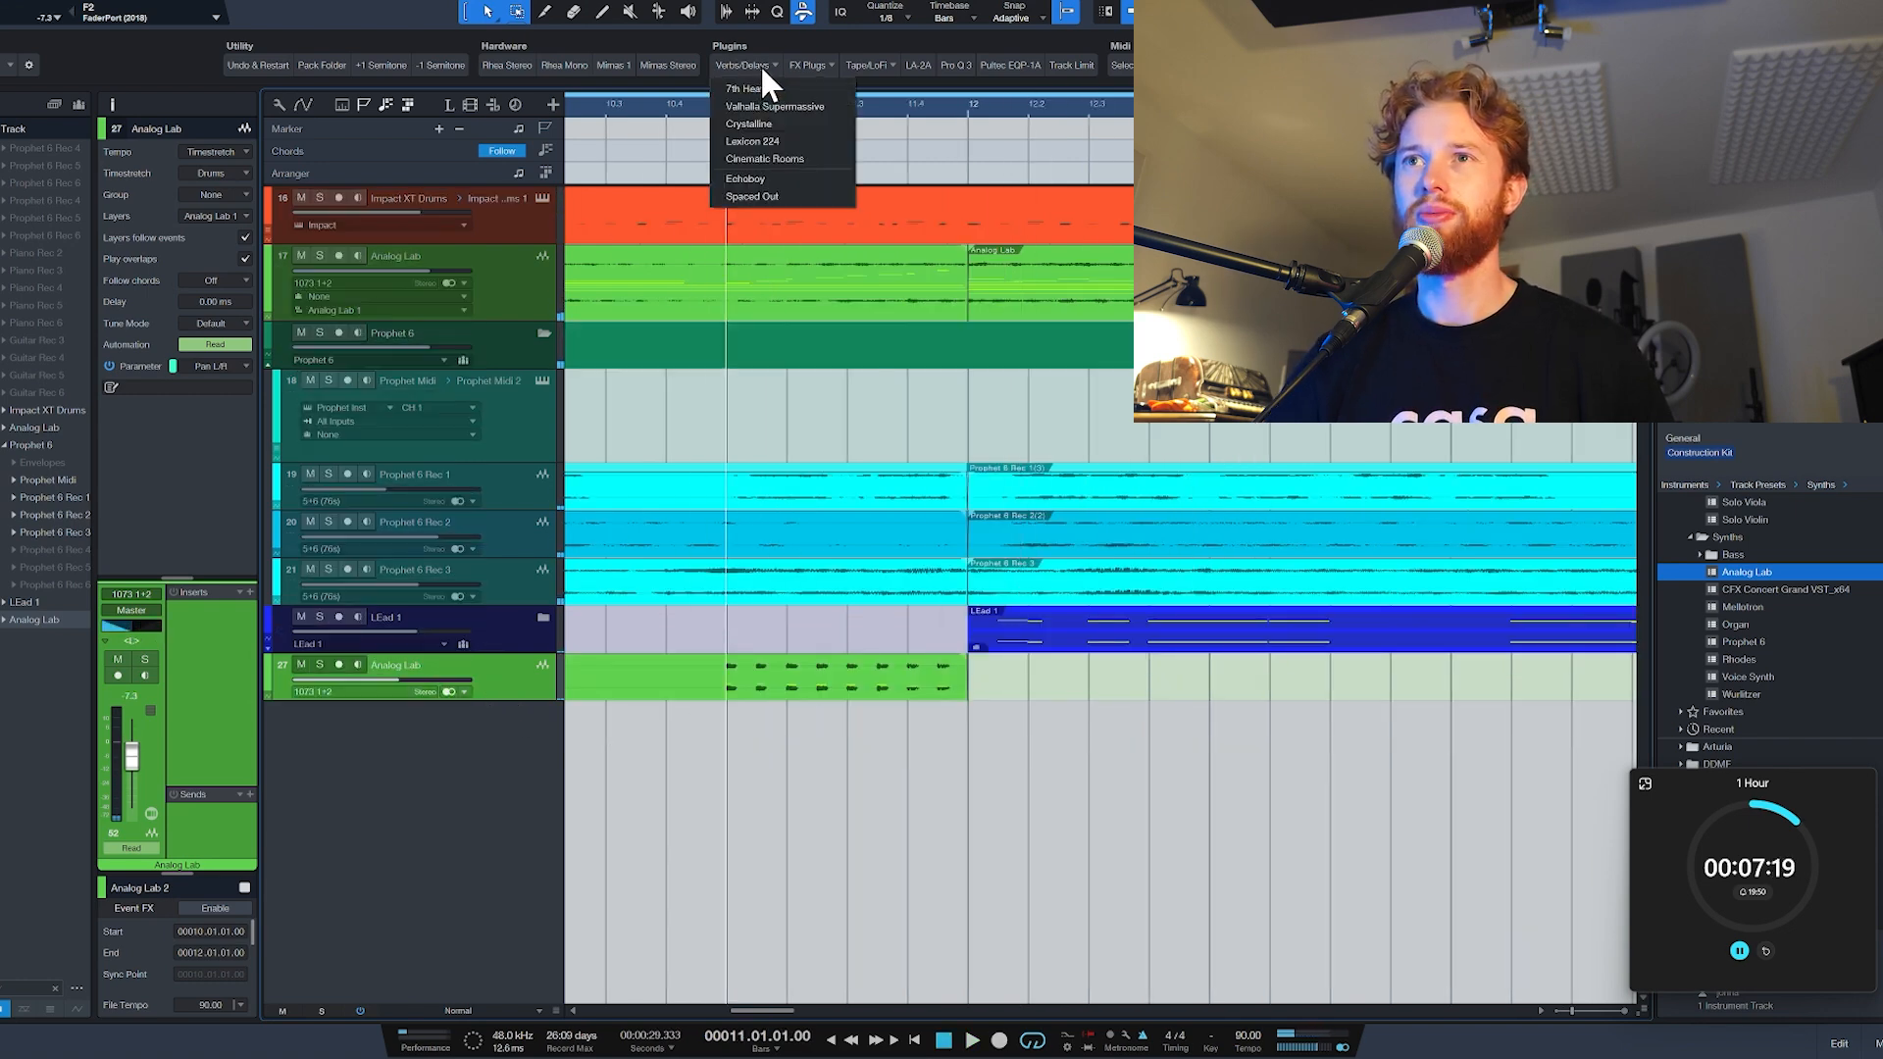
{"action": "left_click", "coordinate": [783, 88]}
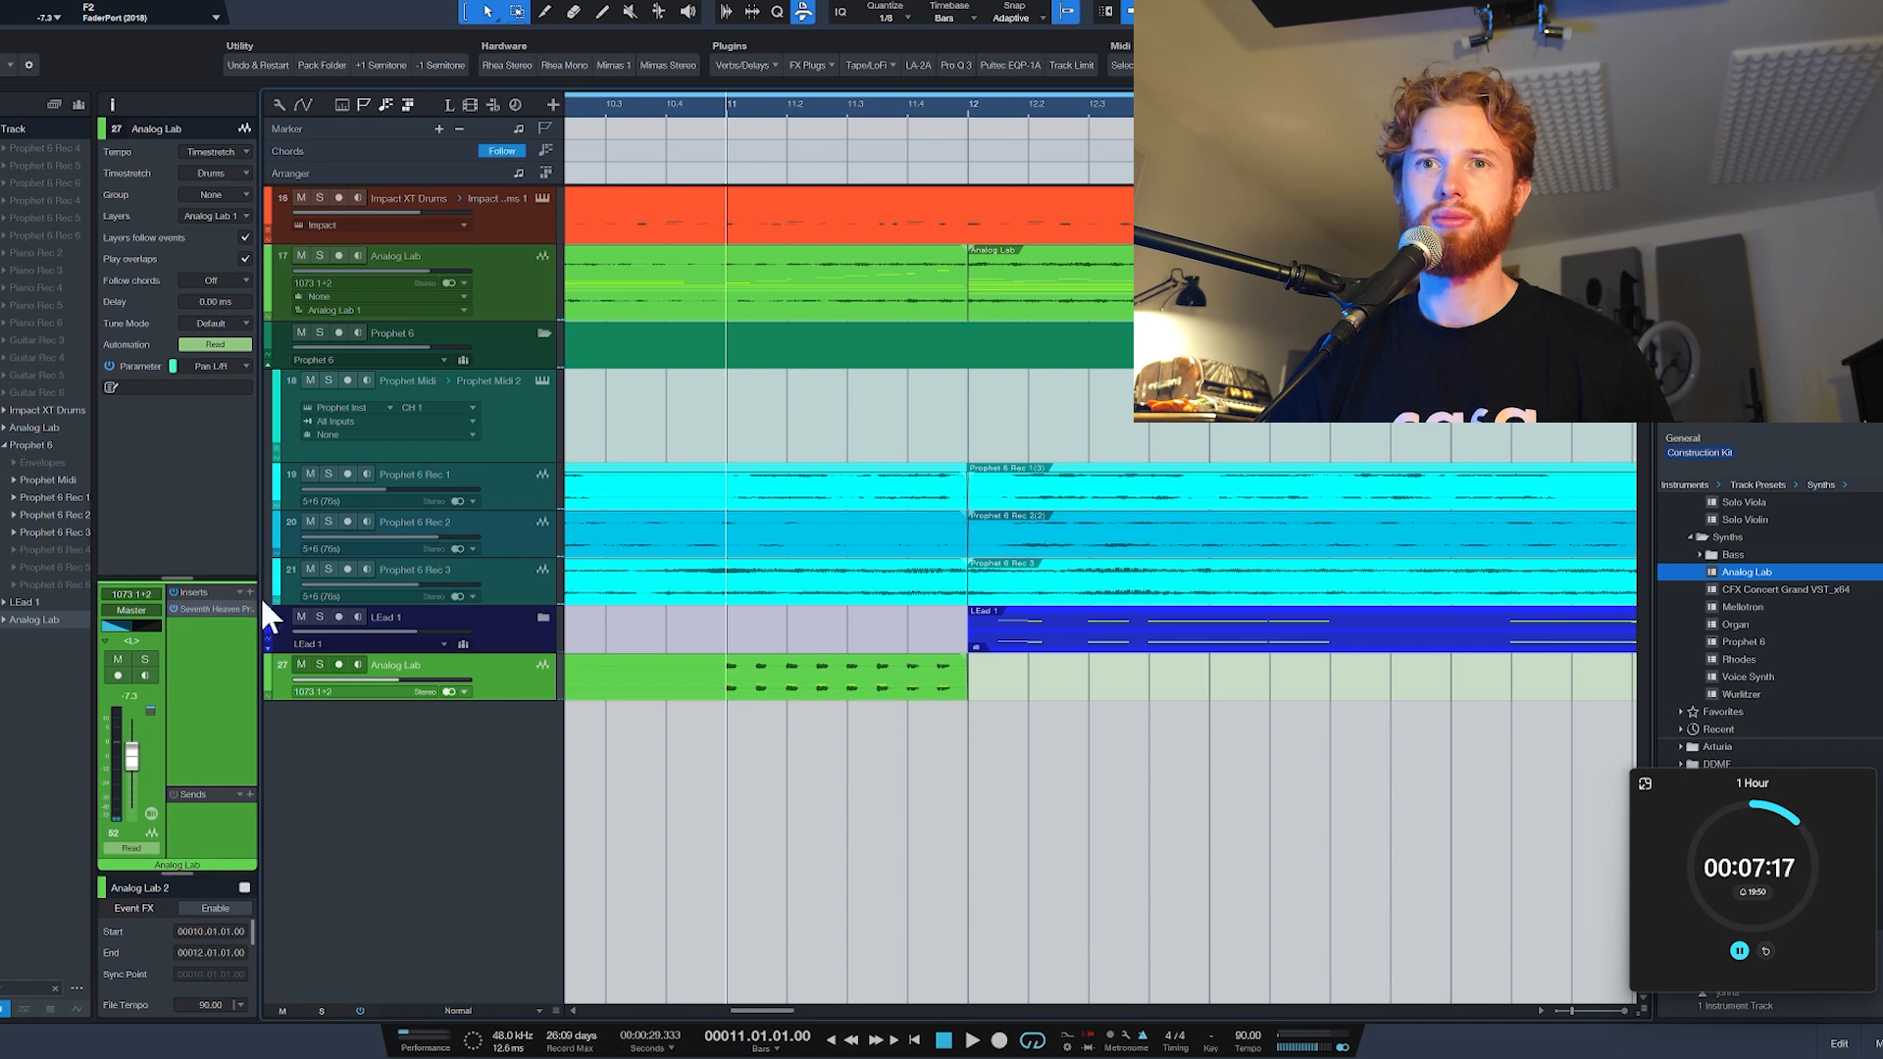
{"action": "key", "text": "space"}
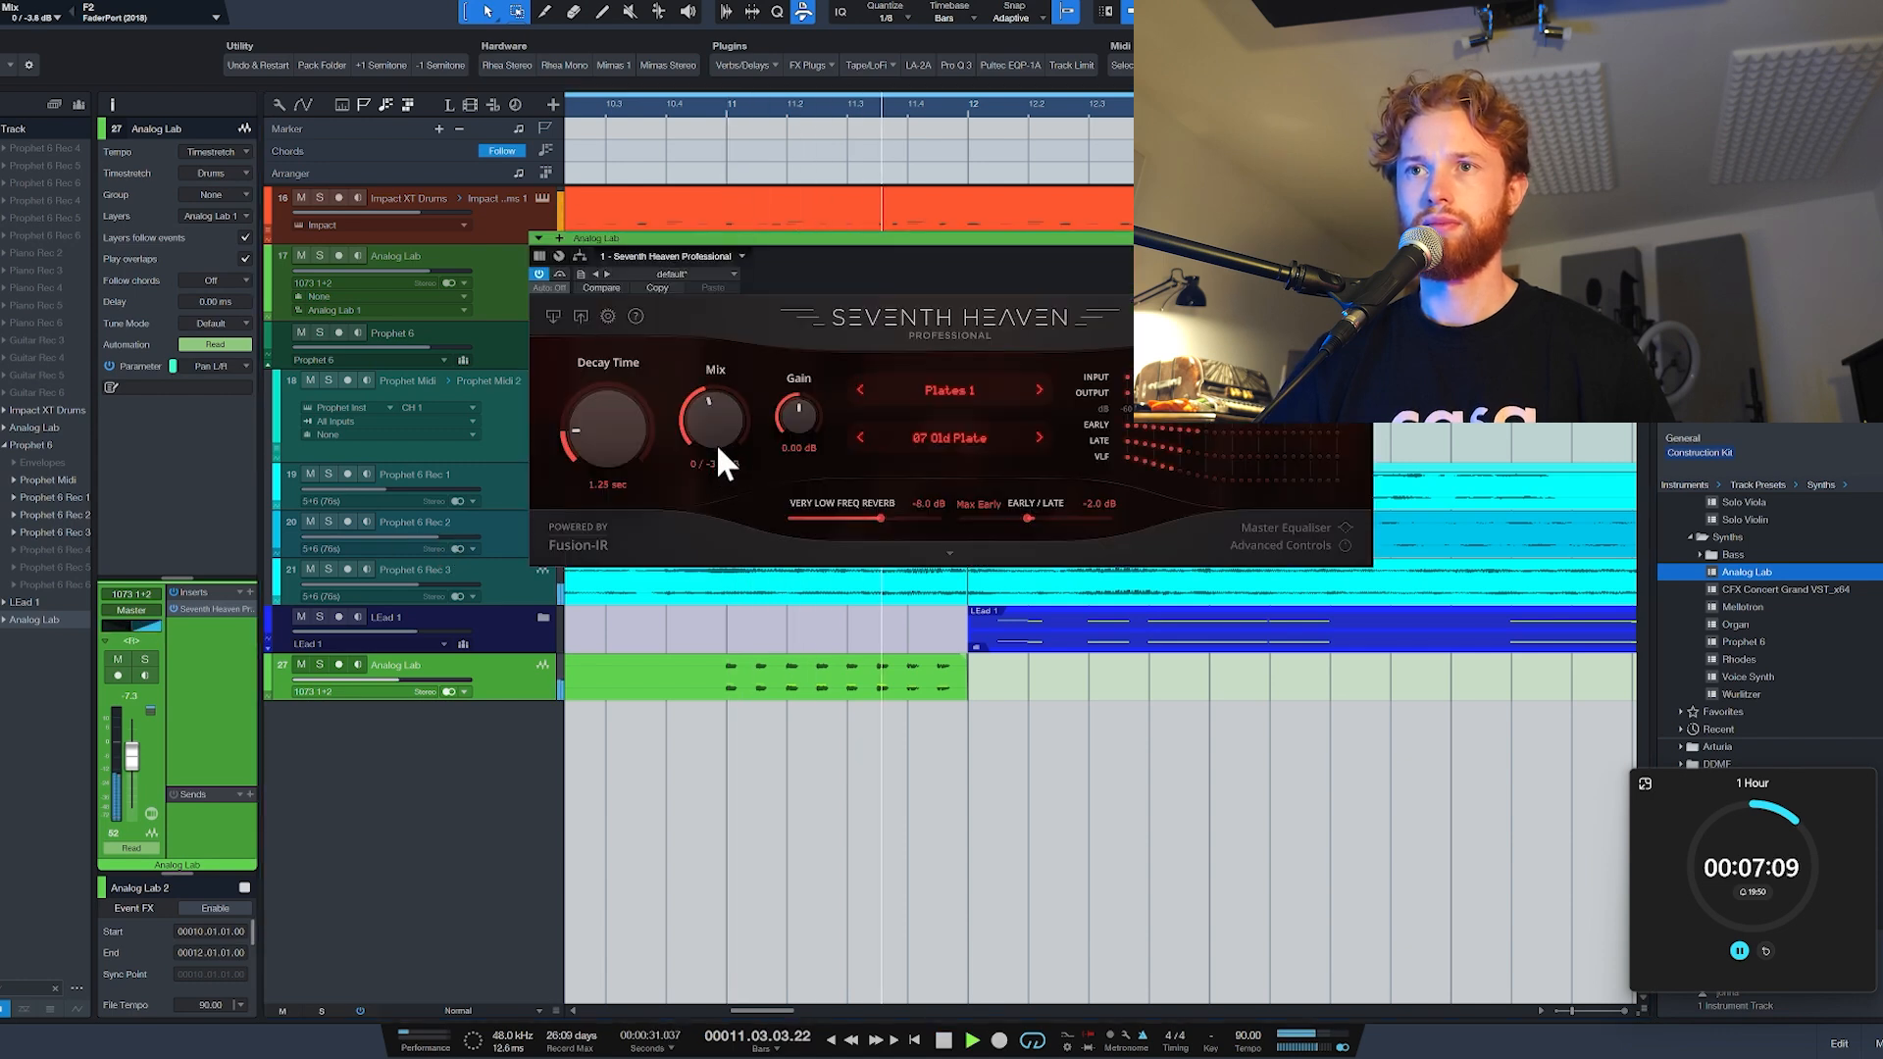
{"action": "key", "text": "space"}
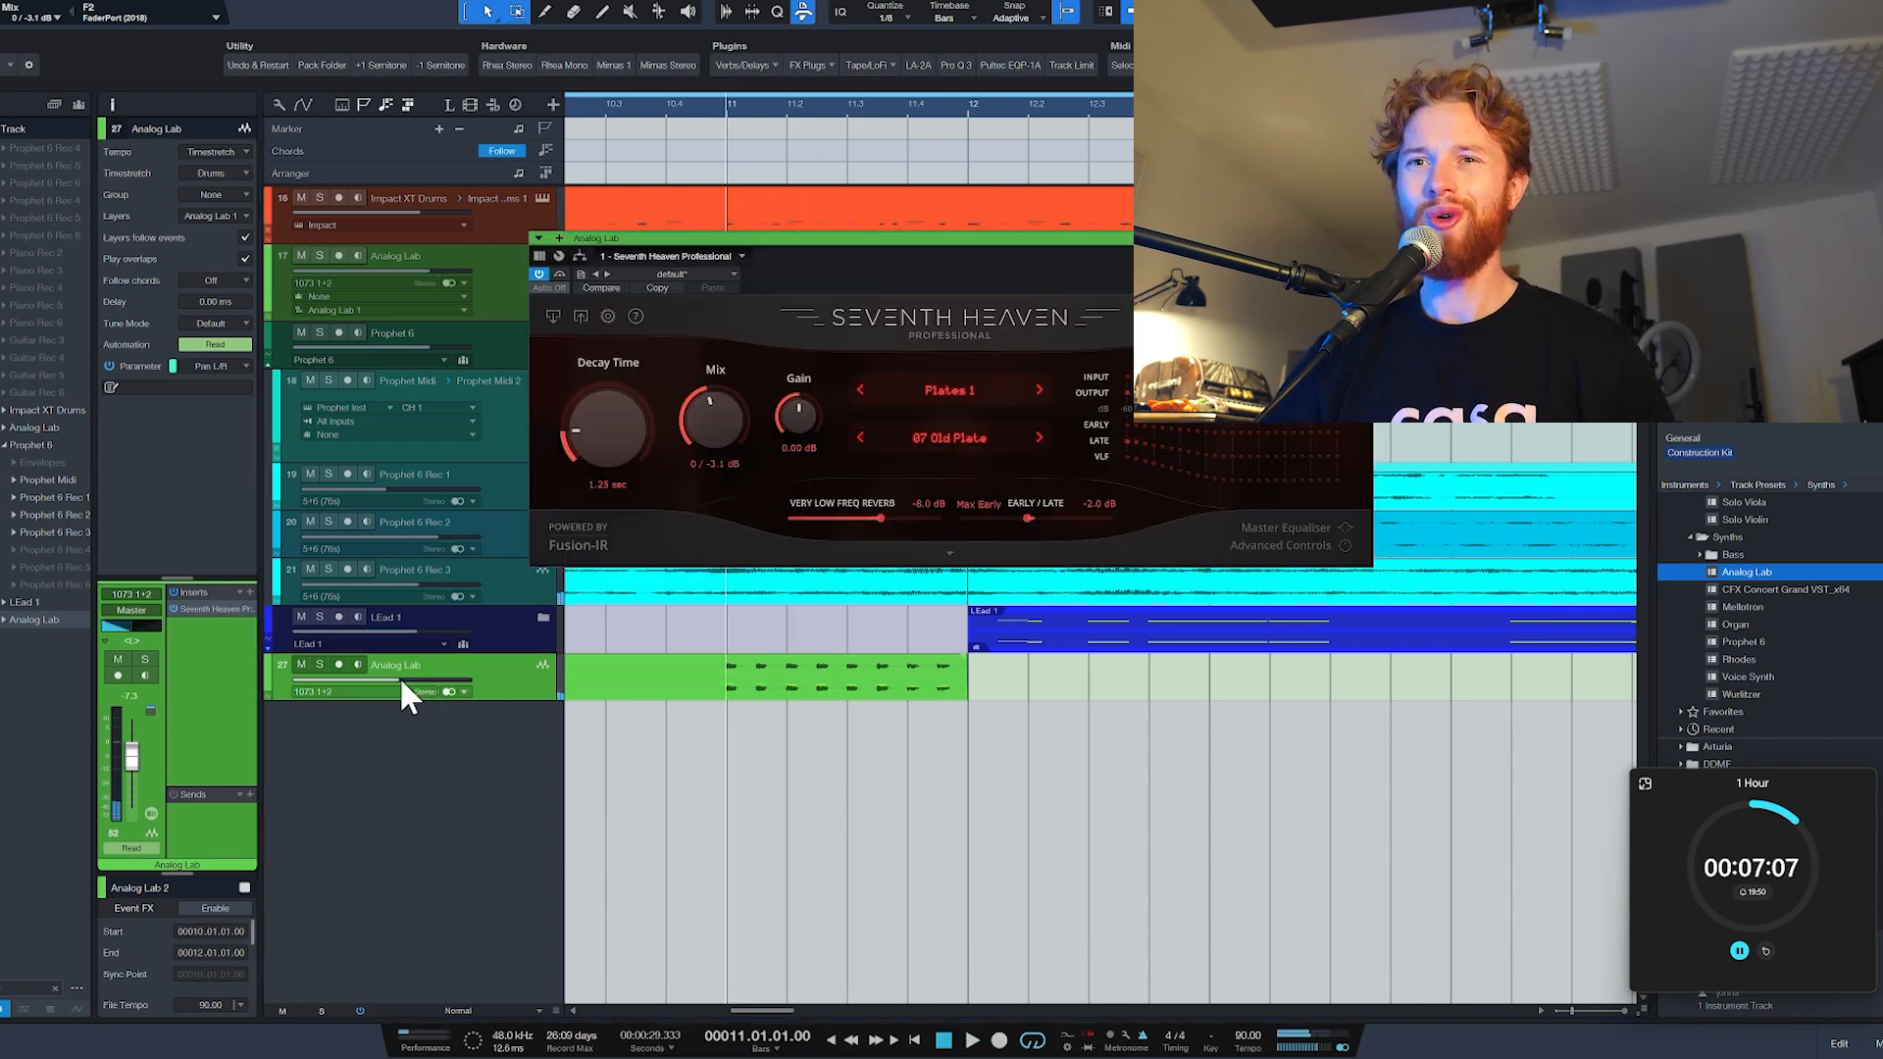
Step: Raise the bounced Analog Lab track's volume to about -5.9 dB
{"action": "left_click_drag", "start_coordinate": [398, 674], "coordinate": [417, 677]}
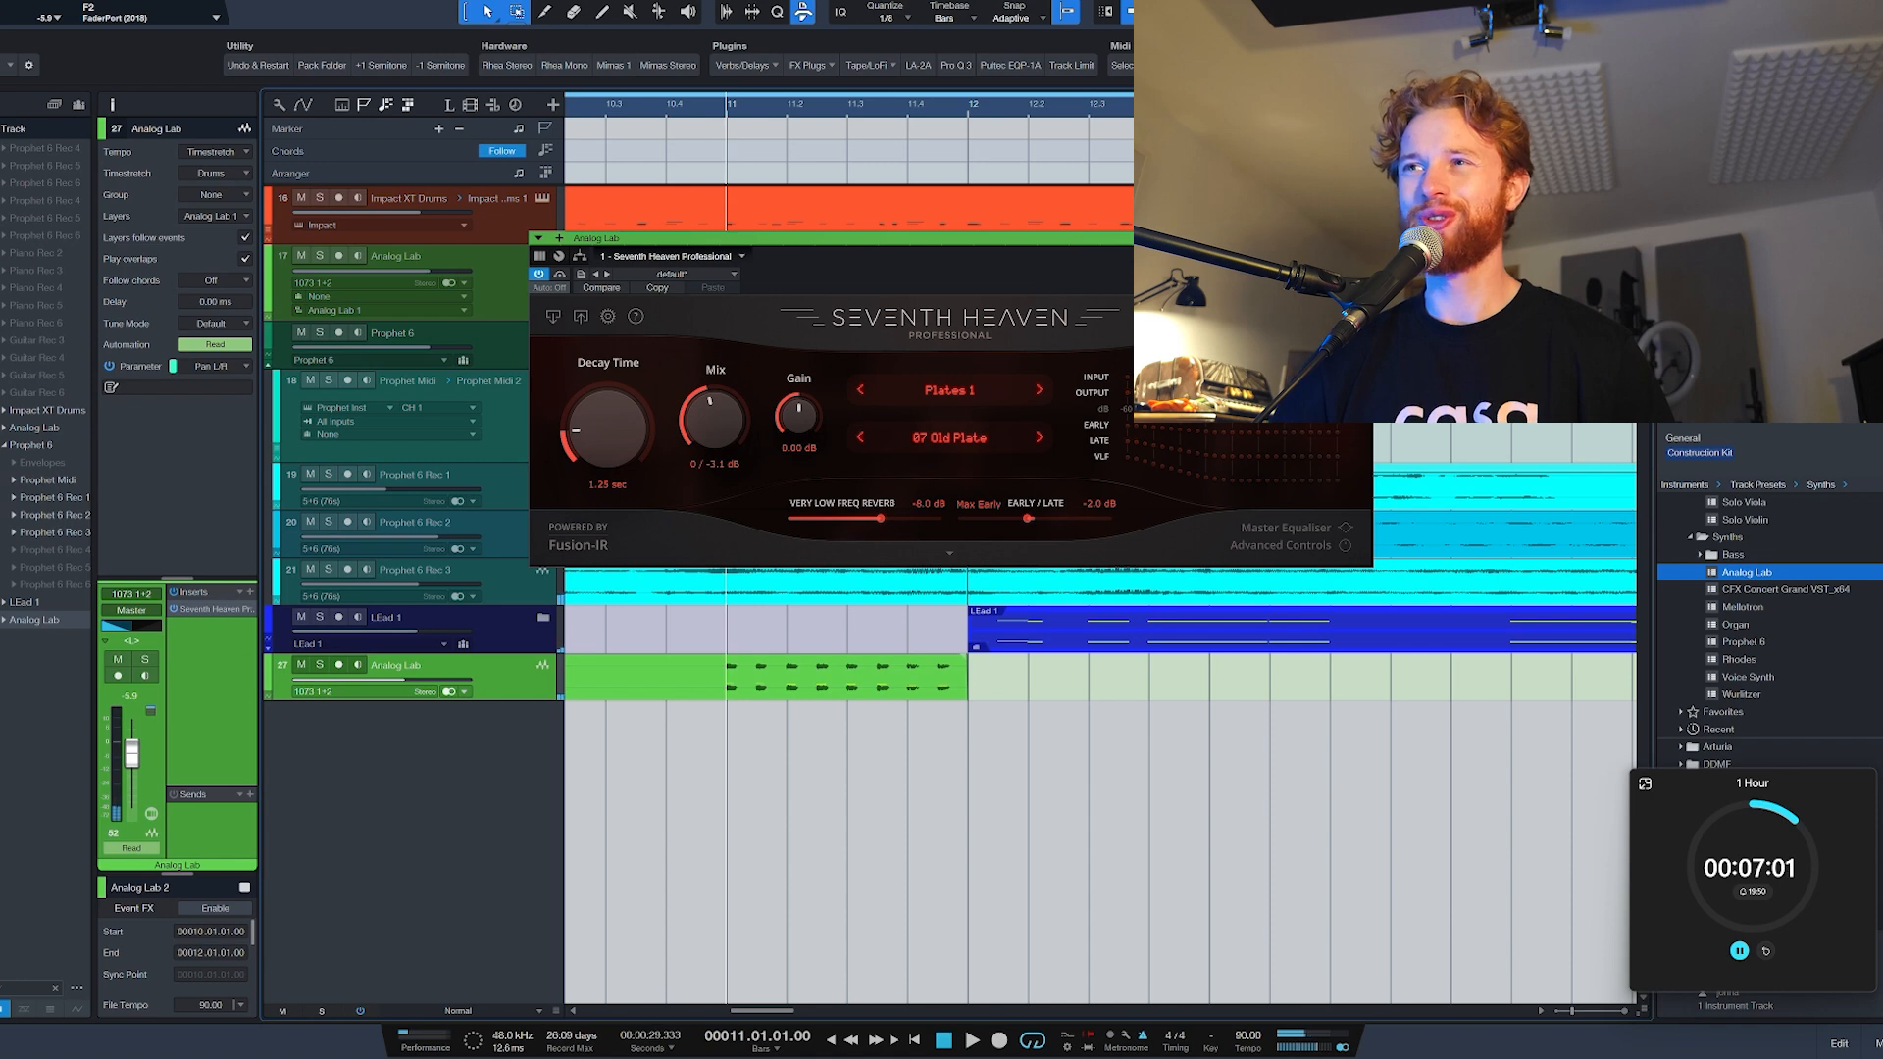
{"action": "scroll", "coordinate": [1084, 686], "scroll_direction": "down", "scroll_amount": 3}
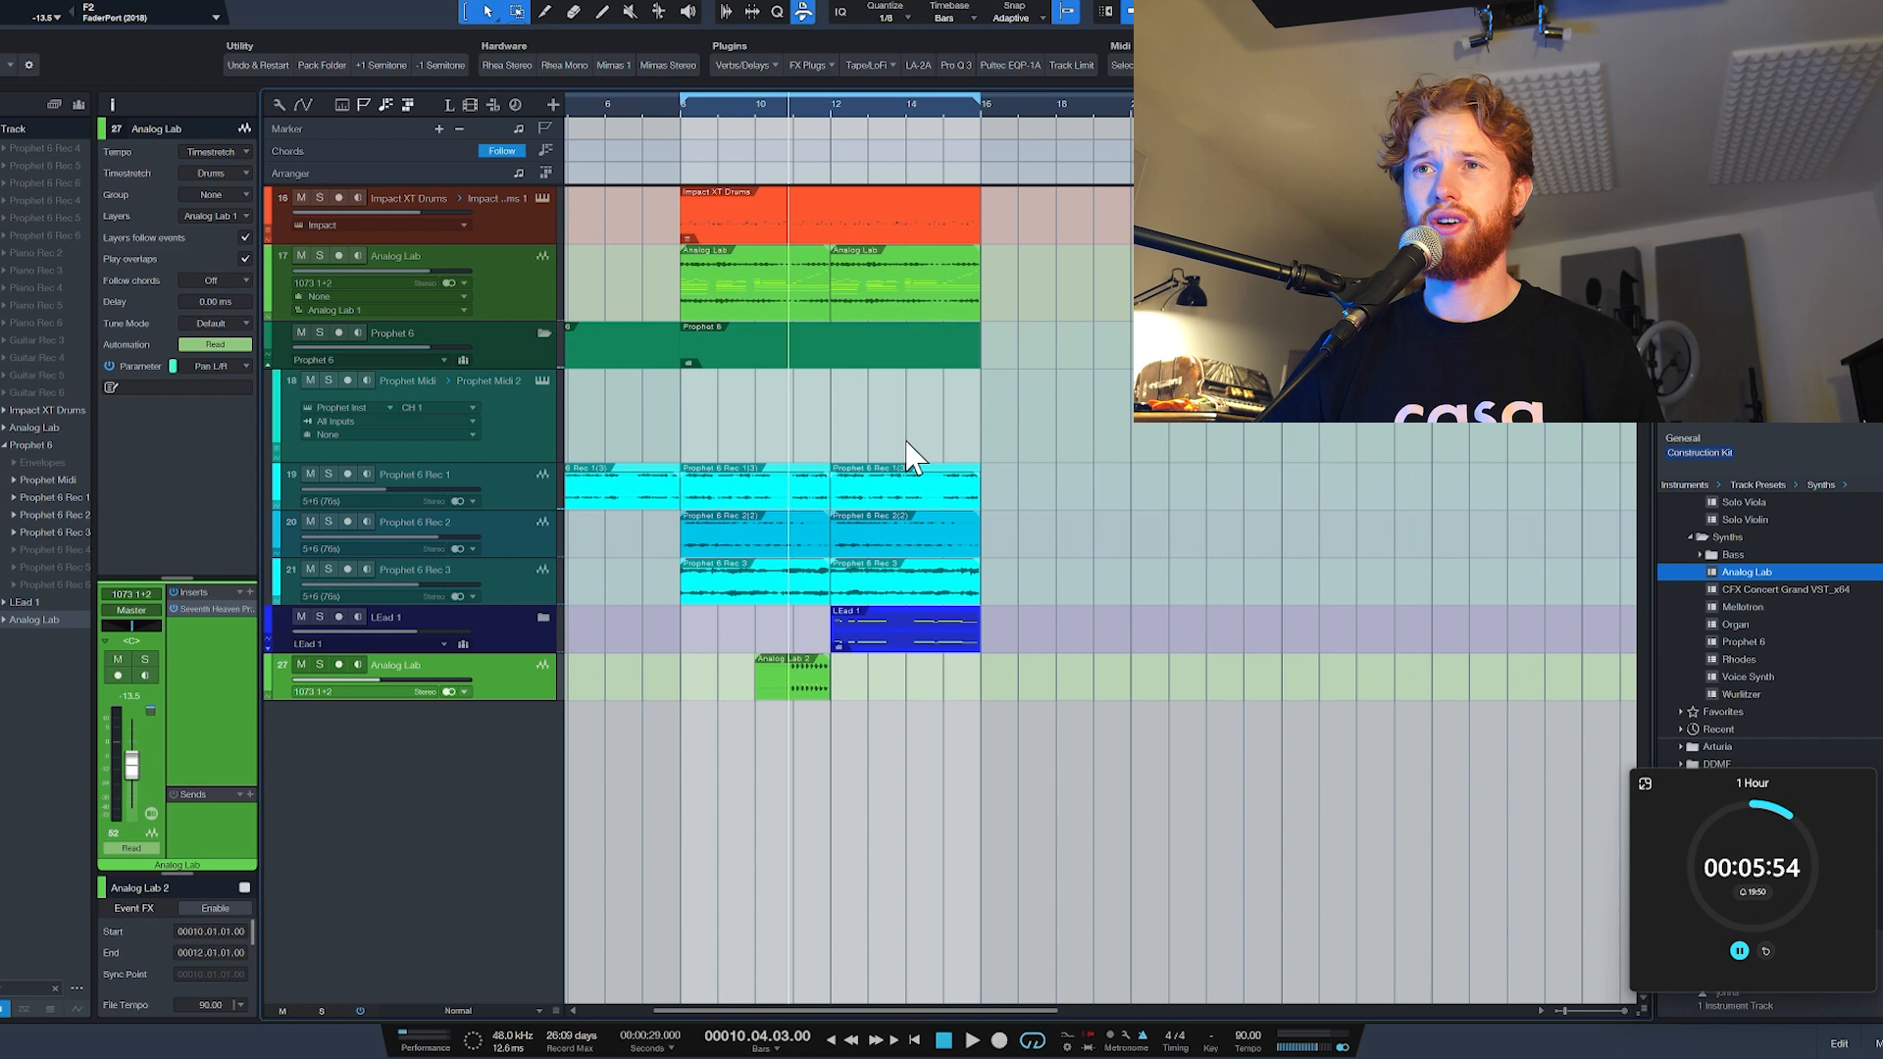
Step: Add another Analog Lab instrument track, load the Warm Wash synth brass preset from the brass and winds sounds, and close the plugin
{"action": "scroll", "coordinate": [886, 427], "scroll_direction": "down", "scroll_amount": 3}
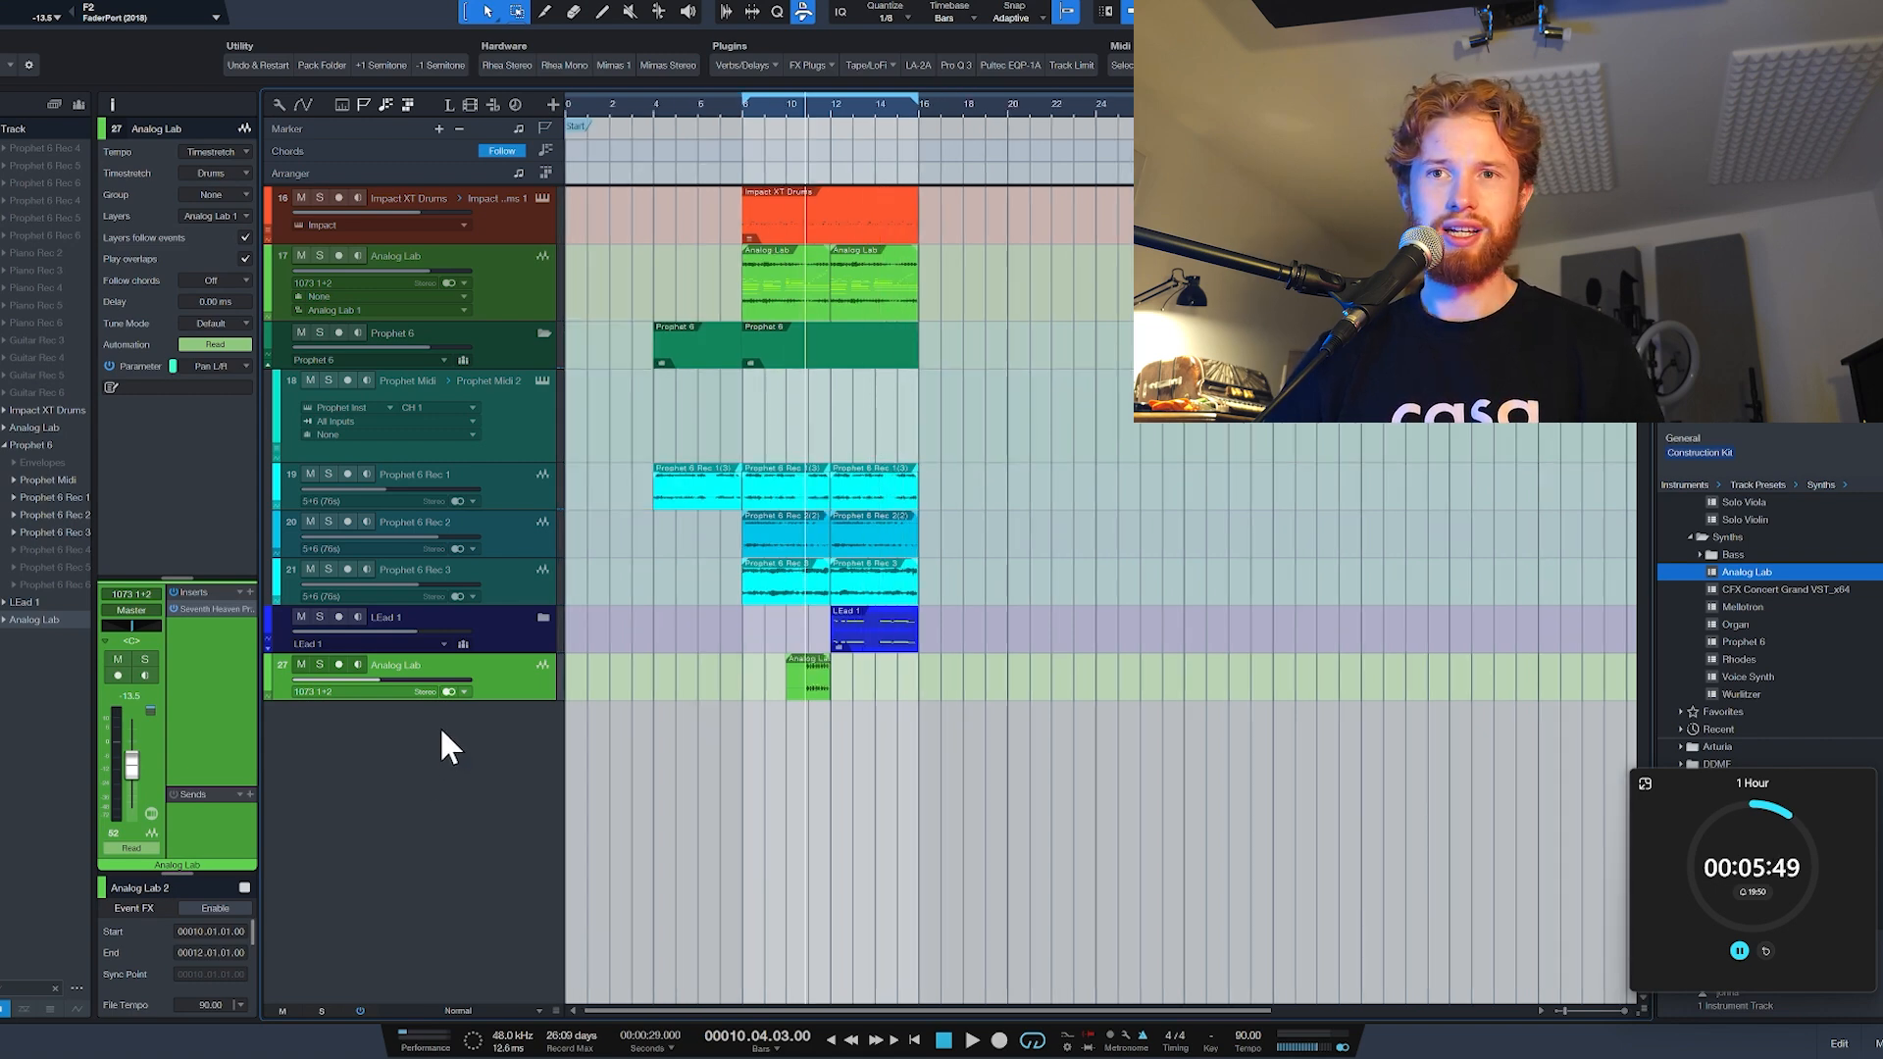
{"action": "double_click", "coordinate": [1730, 569]}
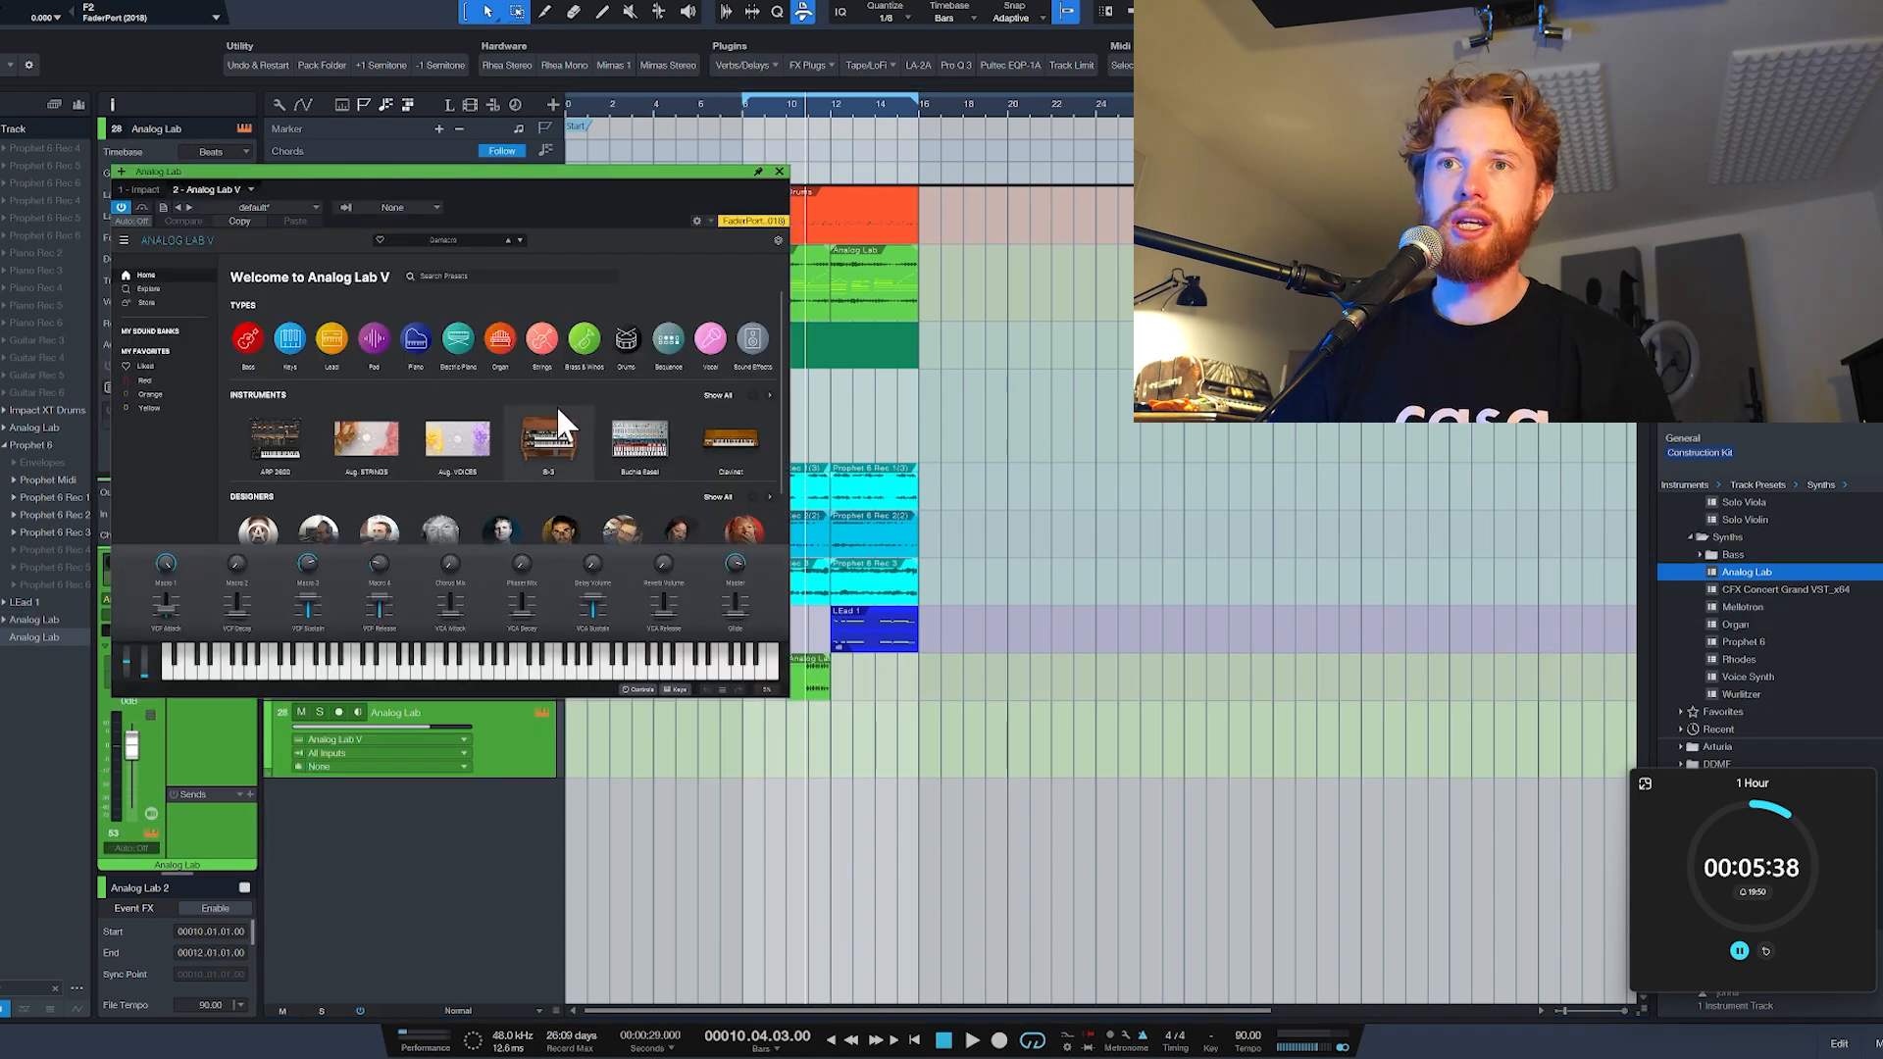
{"action": "left_click", "coordinate": [588, 340]}
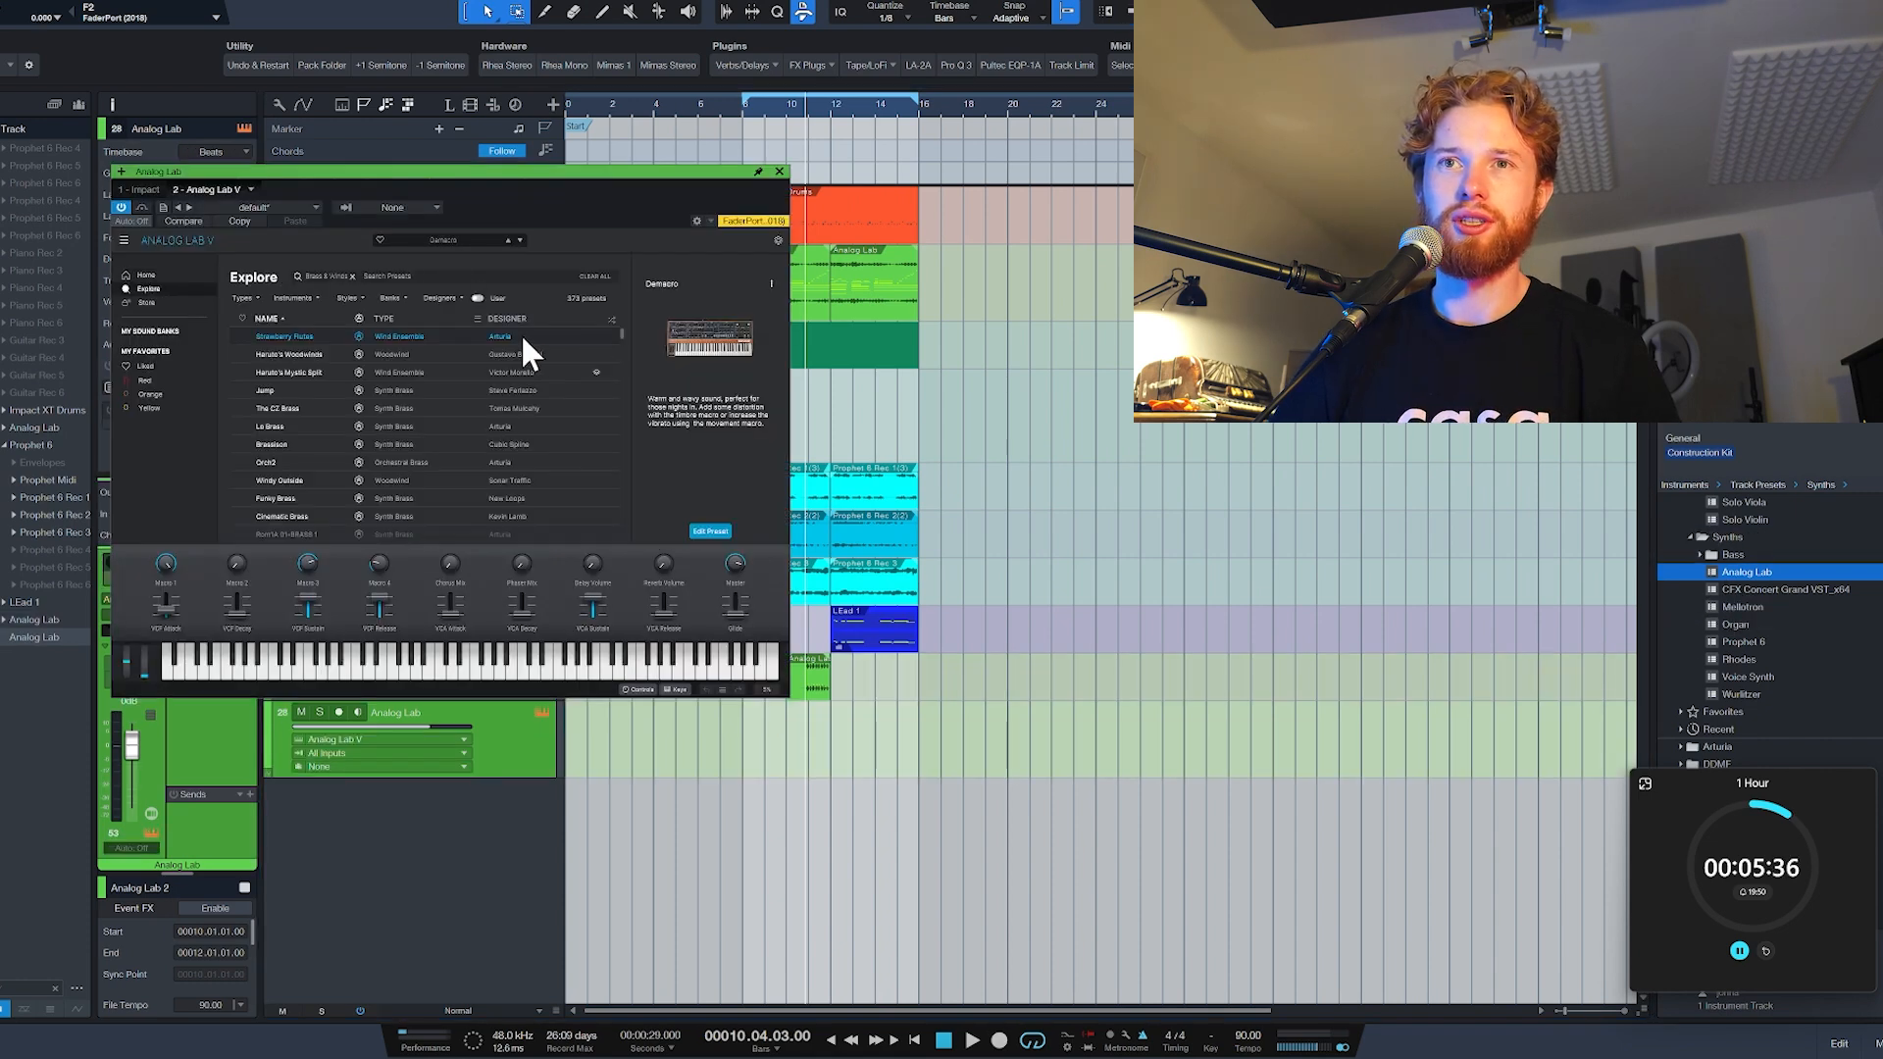
{"action": "left_click", "coordinate": [428, 336]}
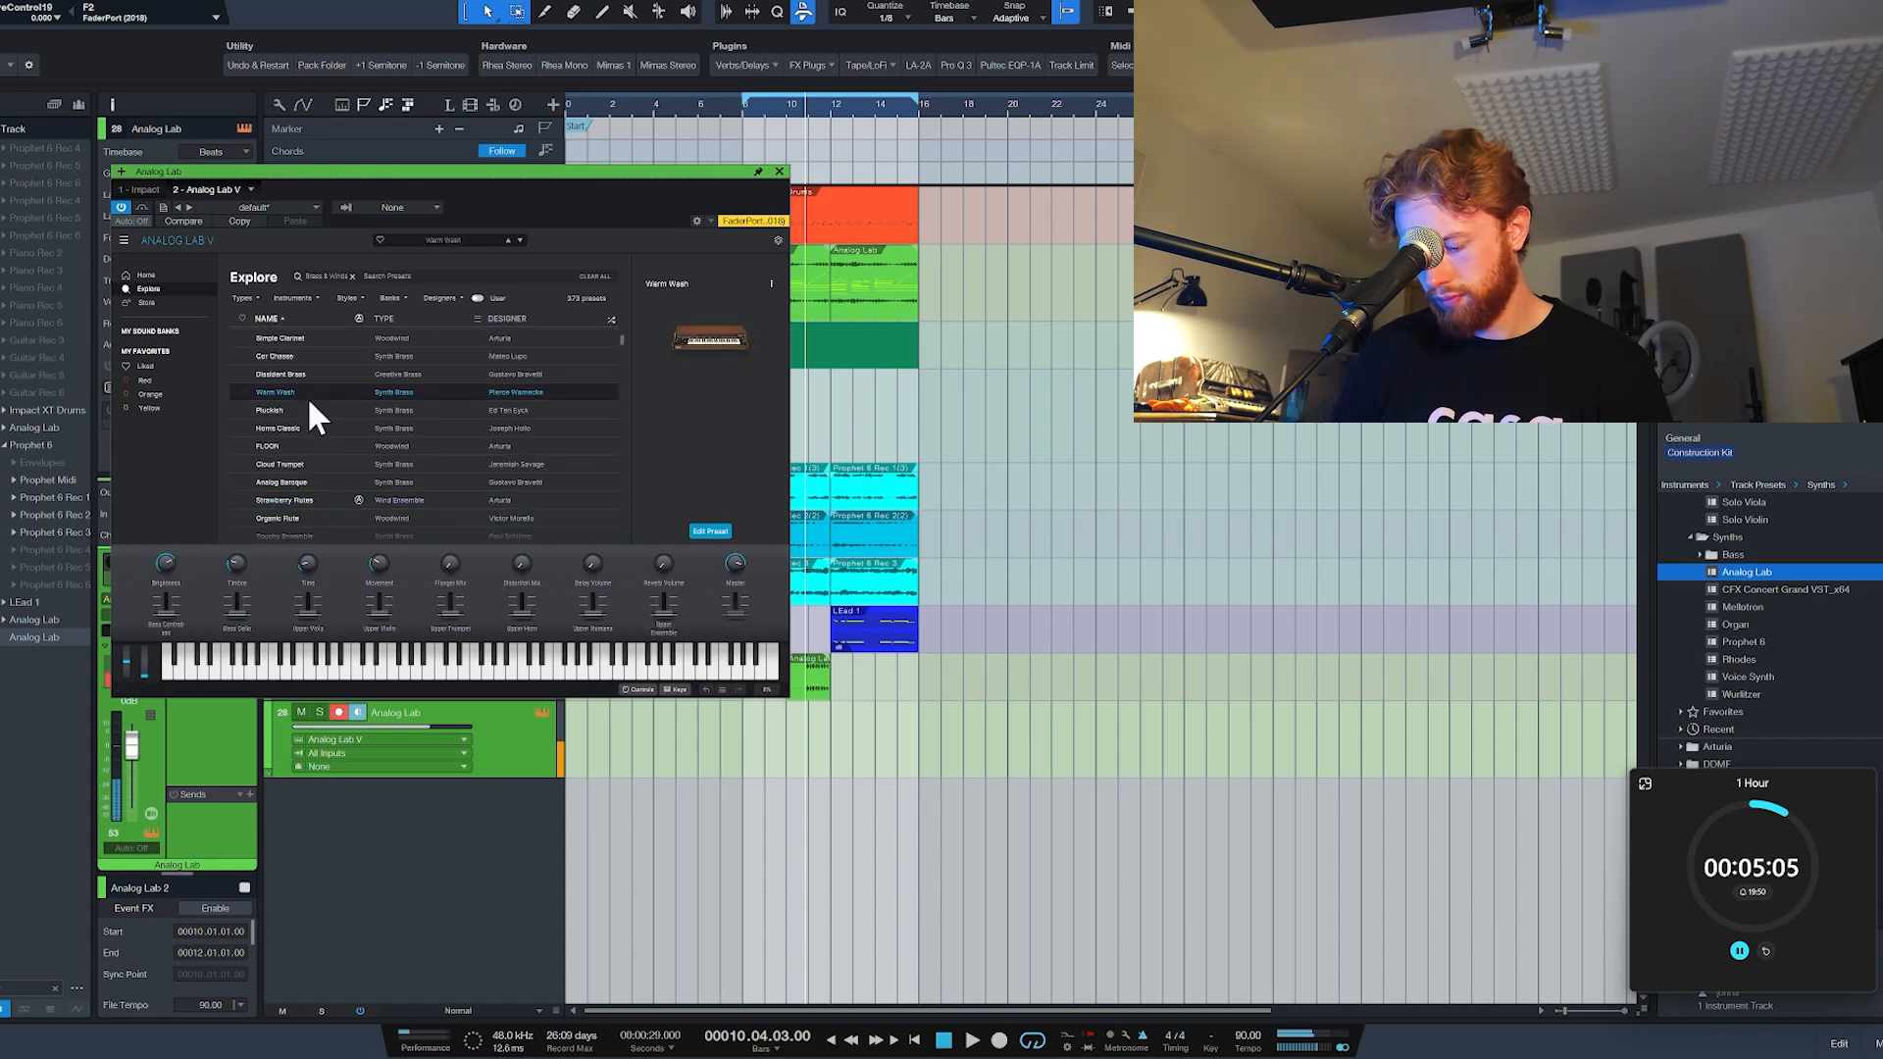
{"action": "left_click", "coordinate": [778, 172]}
Step: Record a short phrase on the new Analog Lab track and keep the part from bar 9 to bar 10
{"action": "scroll", "coordinate": [698, 214], "scroll_direction": "up", "scroll_amount": 3}
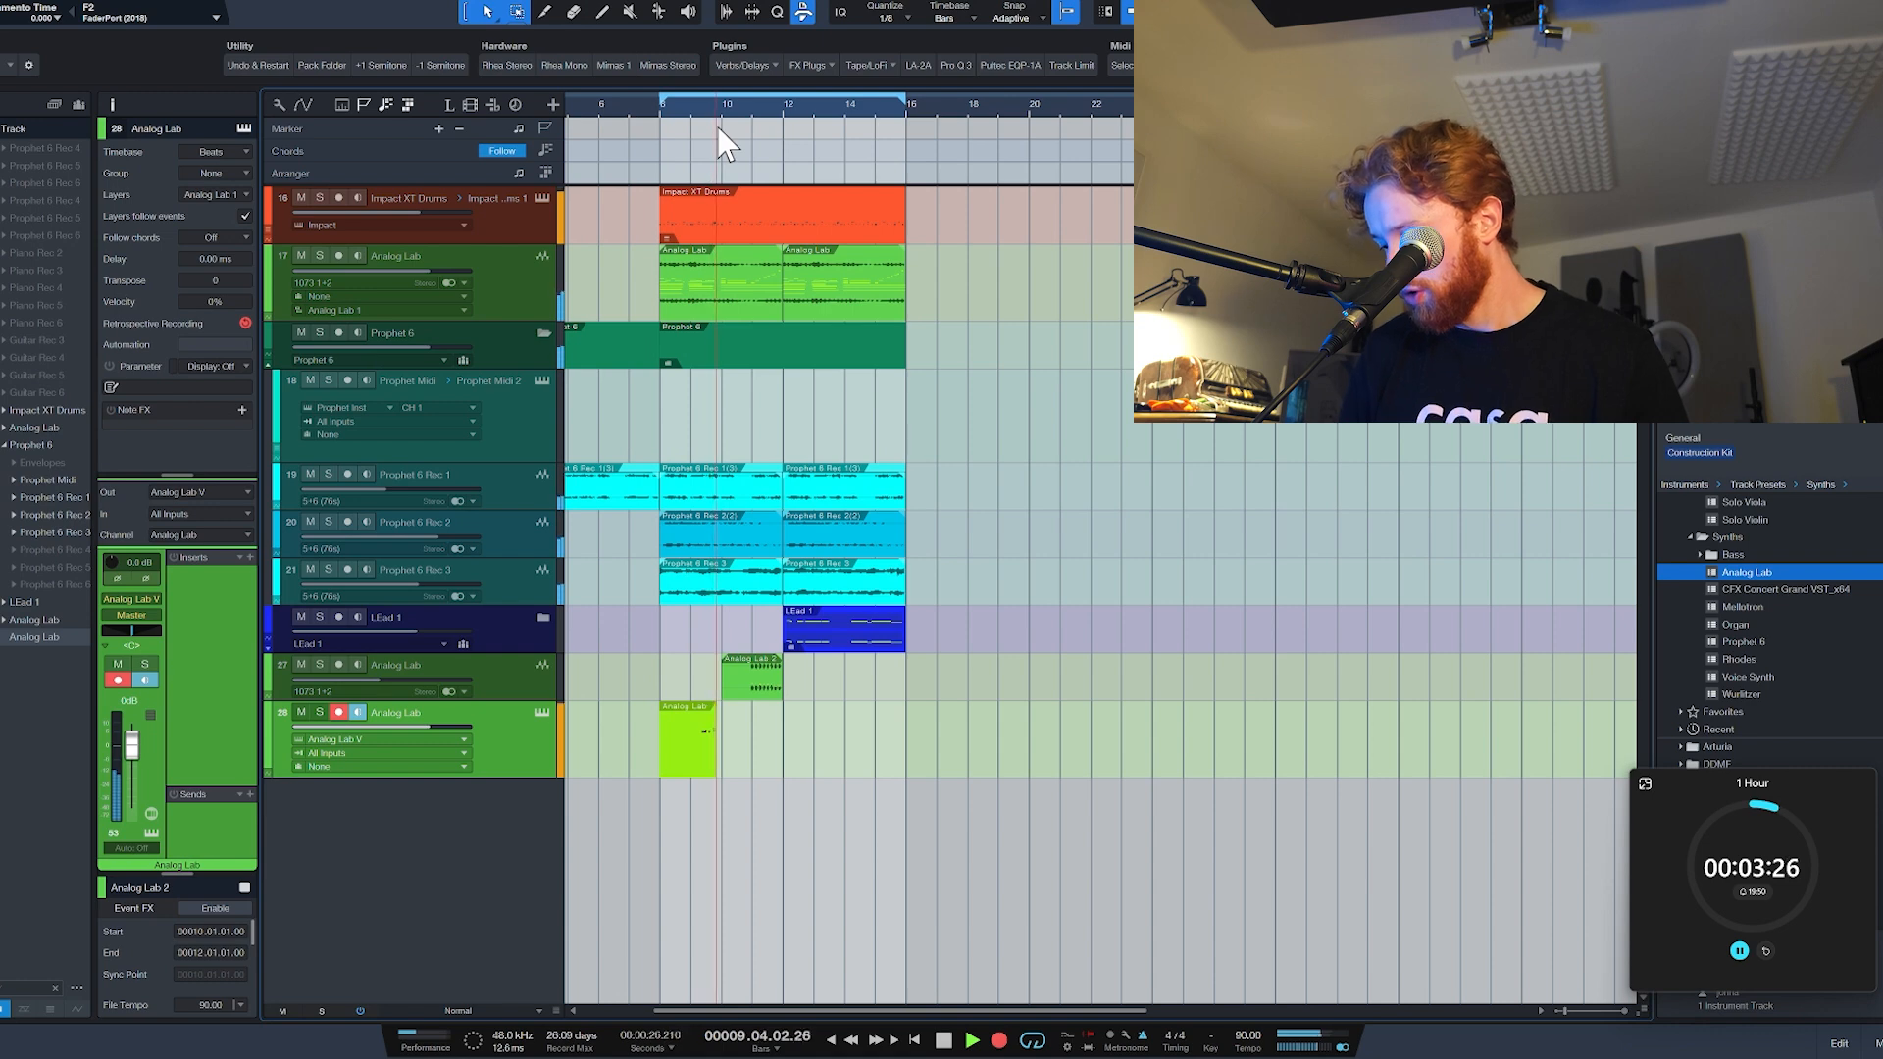
{"action": "key", "text": "space"}
{"action": "scroll", "coordinate": [677, 762], "scroll_direction": "up", "scroll_amount": 4}
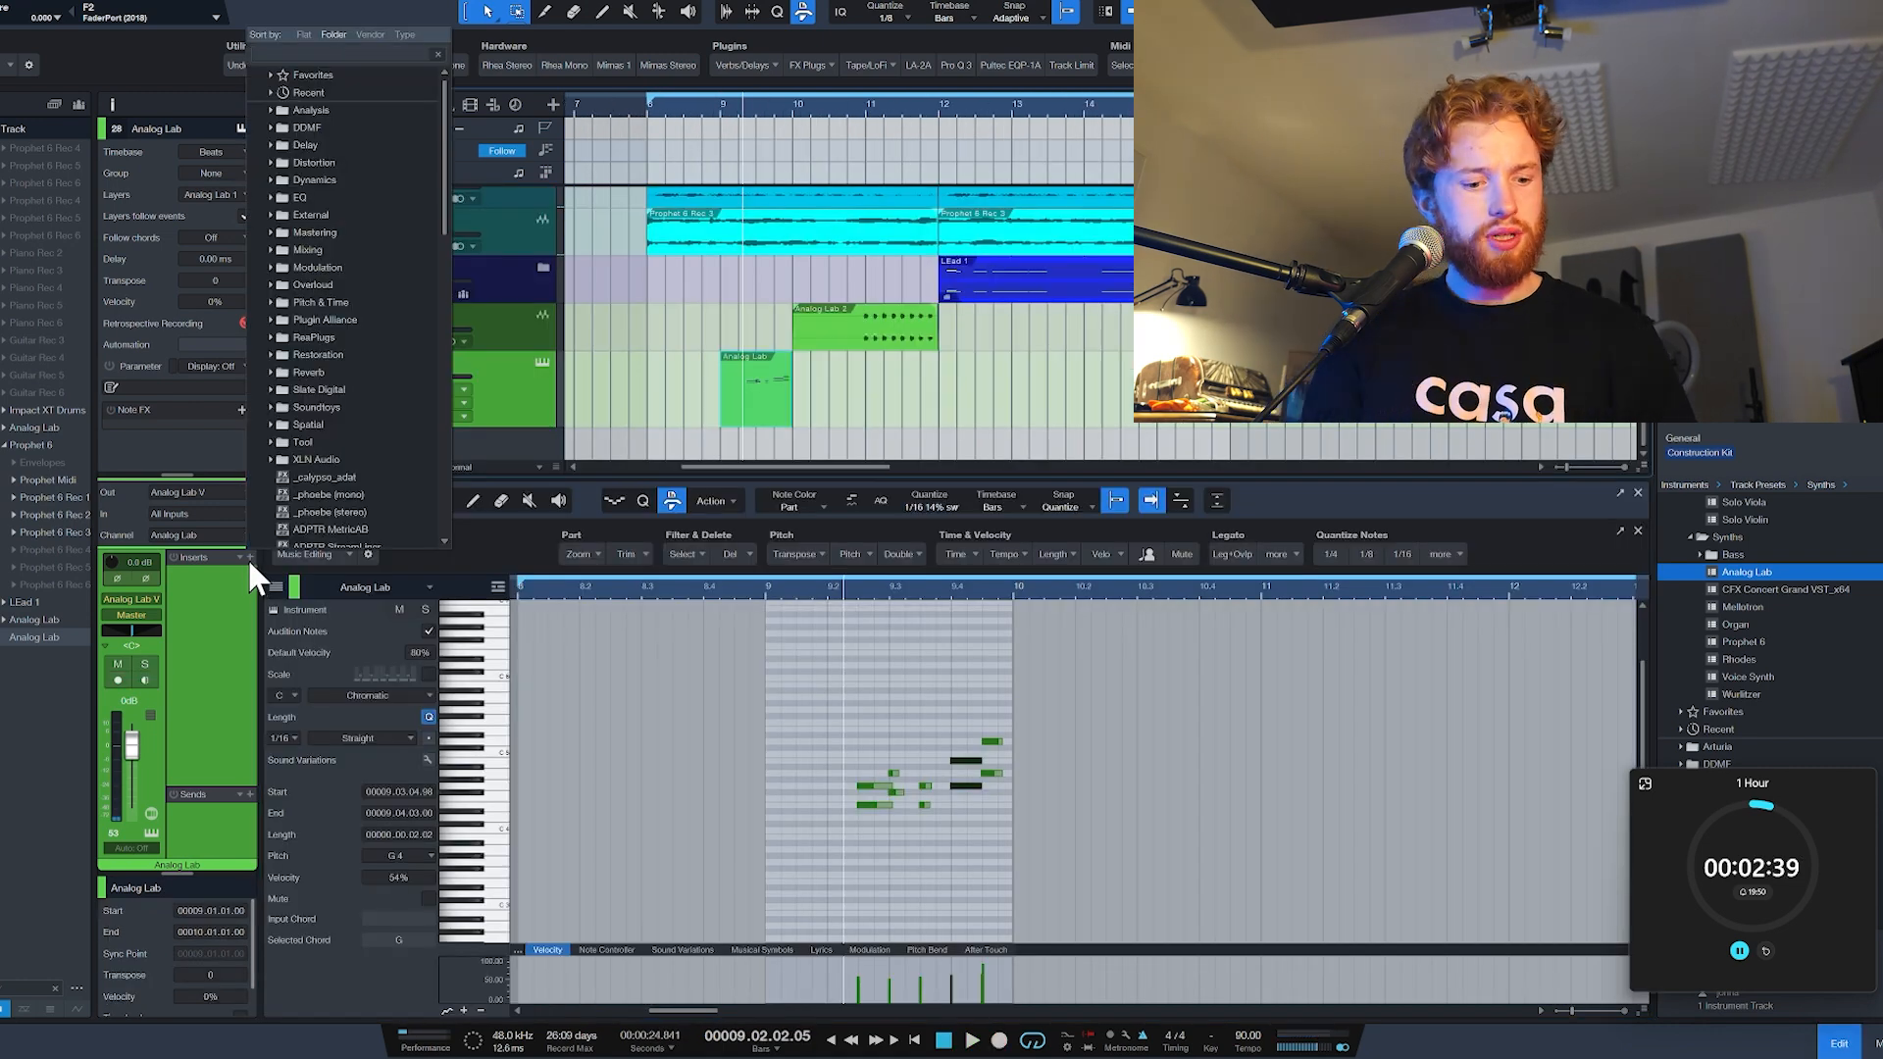
Step: Insert Unfiltered Audio Needlepoint on the new Analog Lab track with noise level at -inf dB, and bounce the part to audio
{"action": "type", "text": "need"}
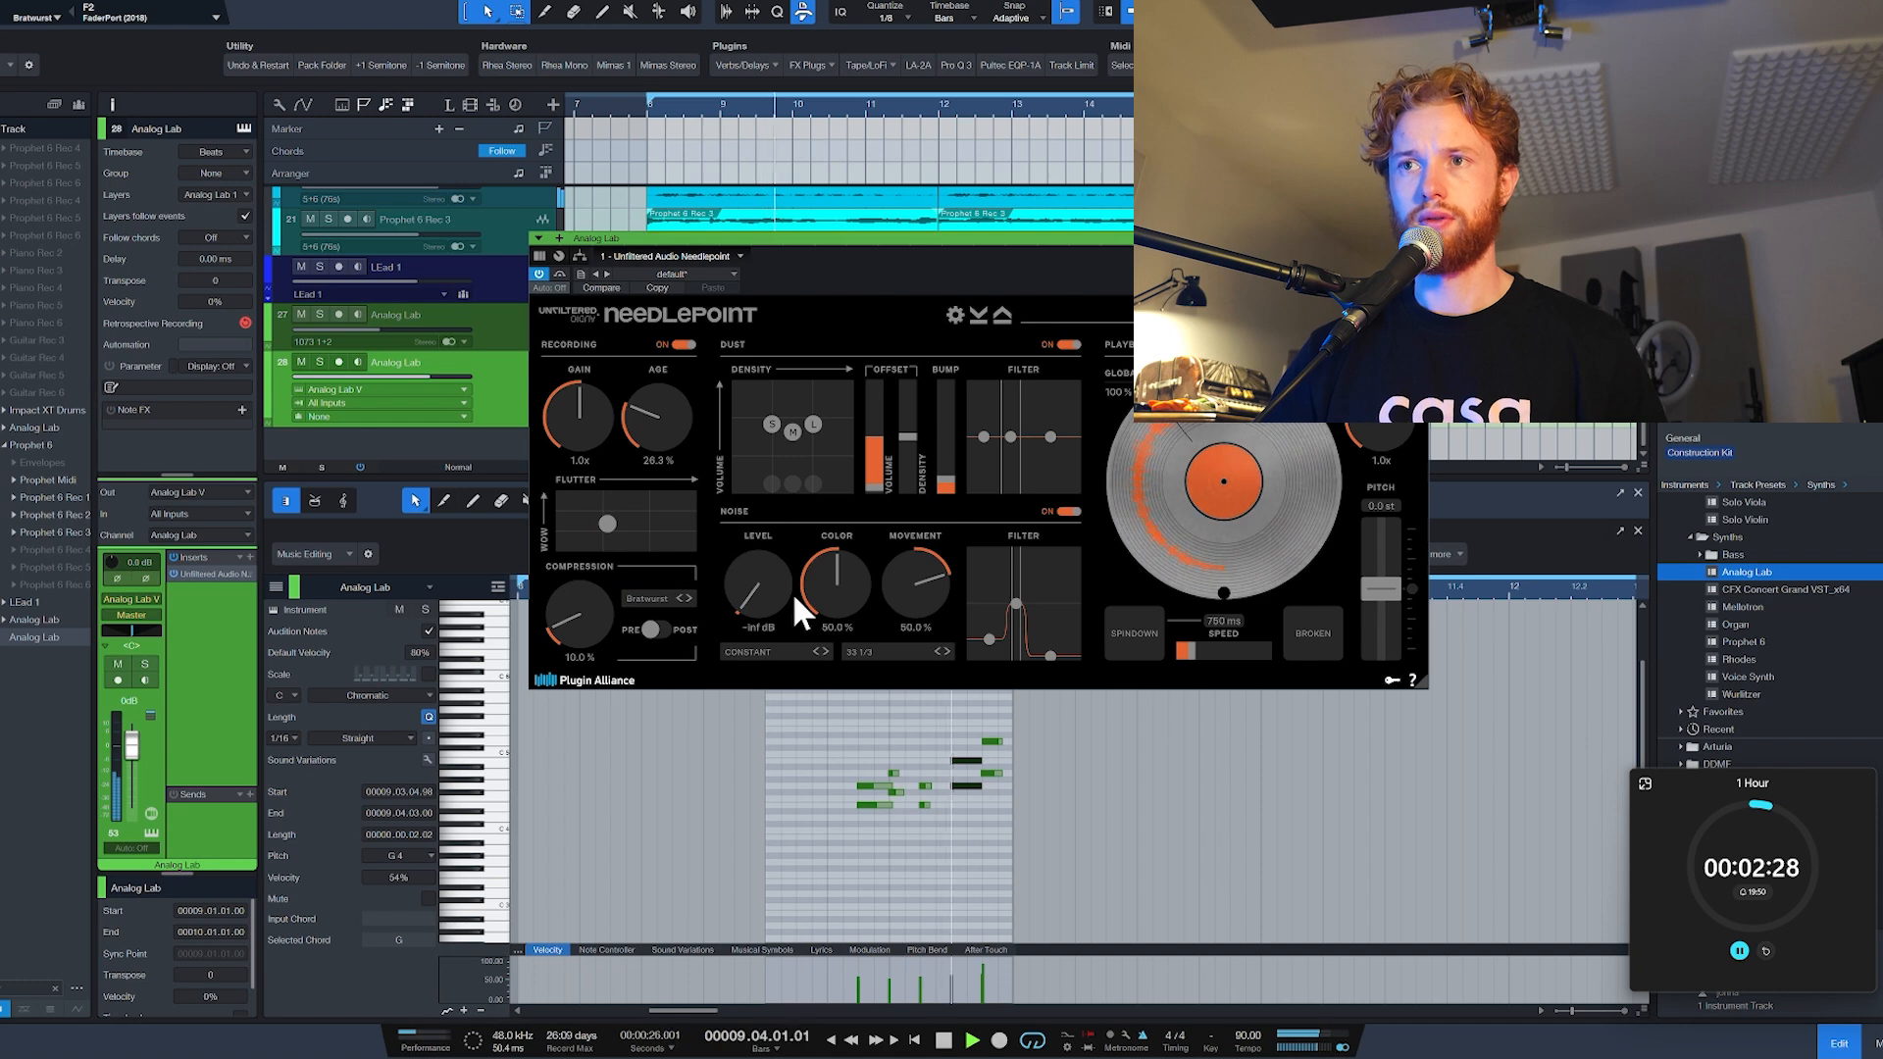
{"action": "left_click", "coordinate": [1418, 239]}
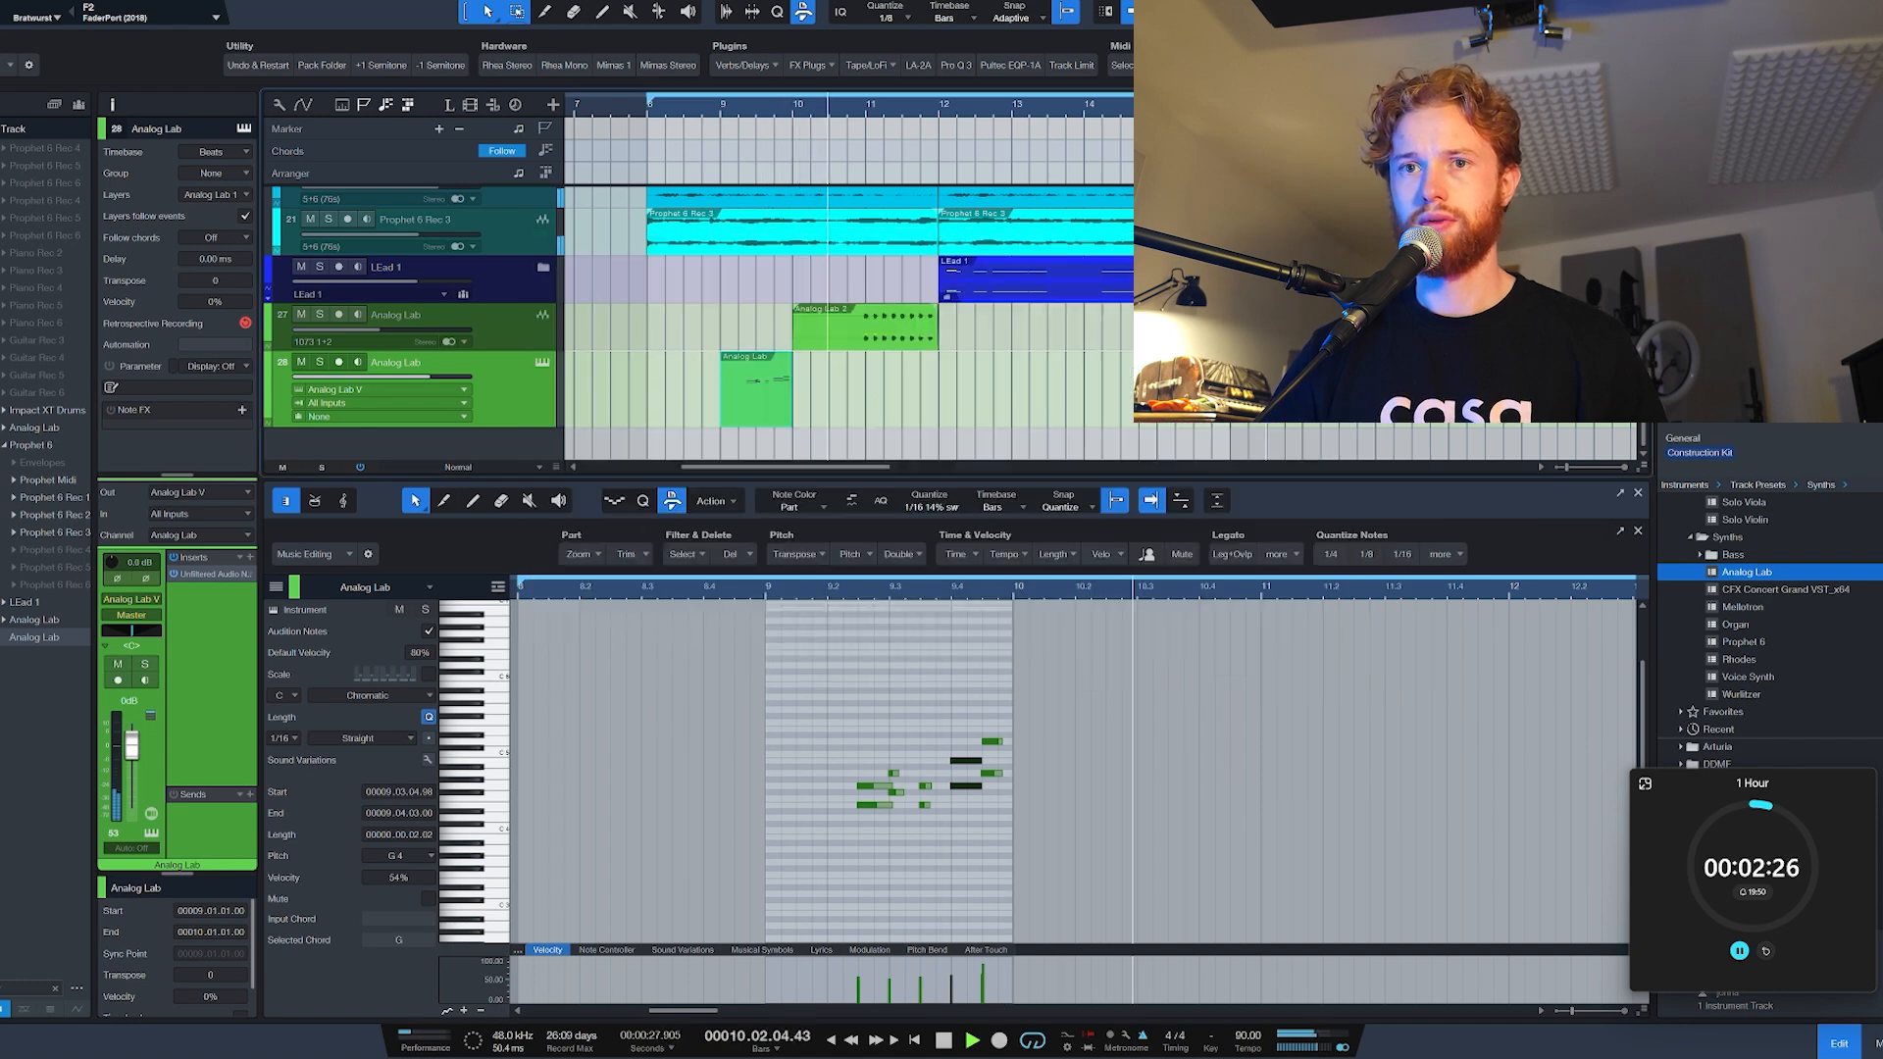
{"action": "key", "text": "space"}
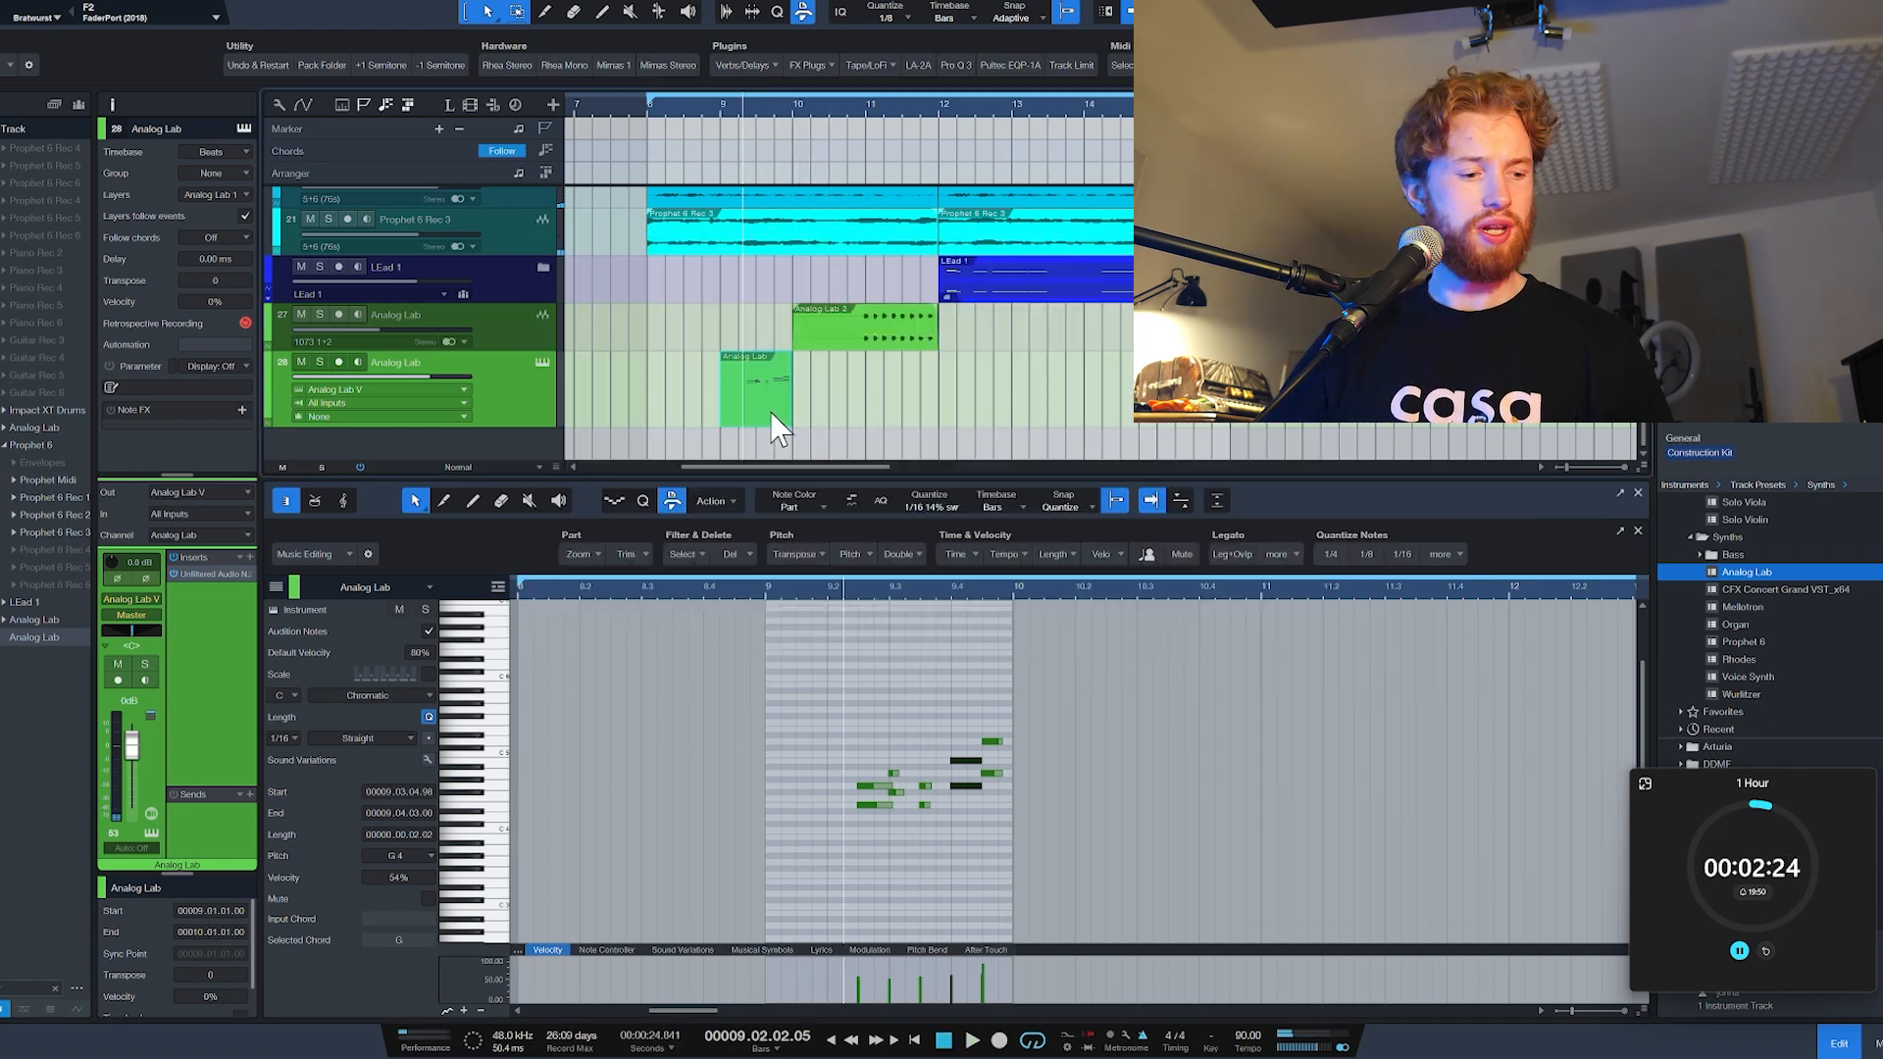
{"action": "key", "text": "ctrl+b"}
{"action": "key", "text": "Return"}
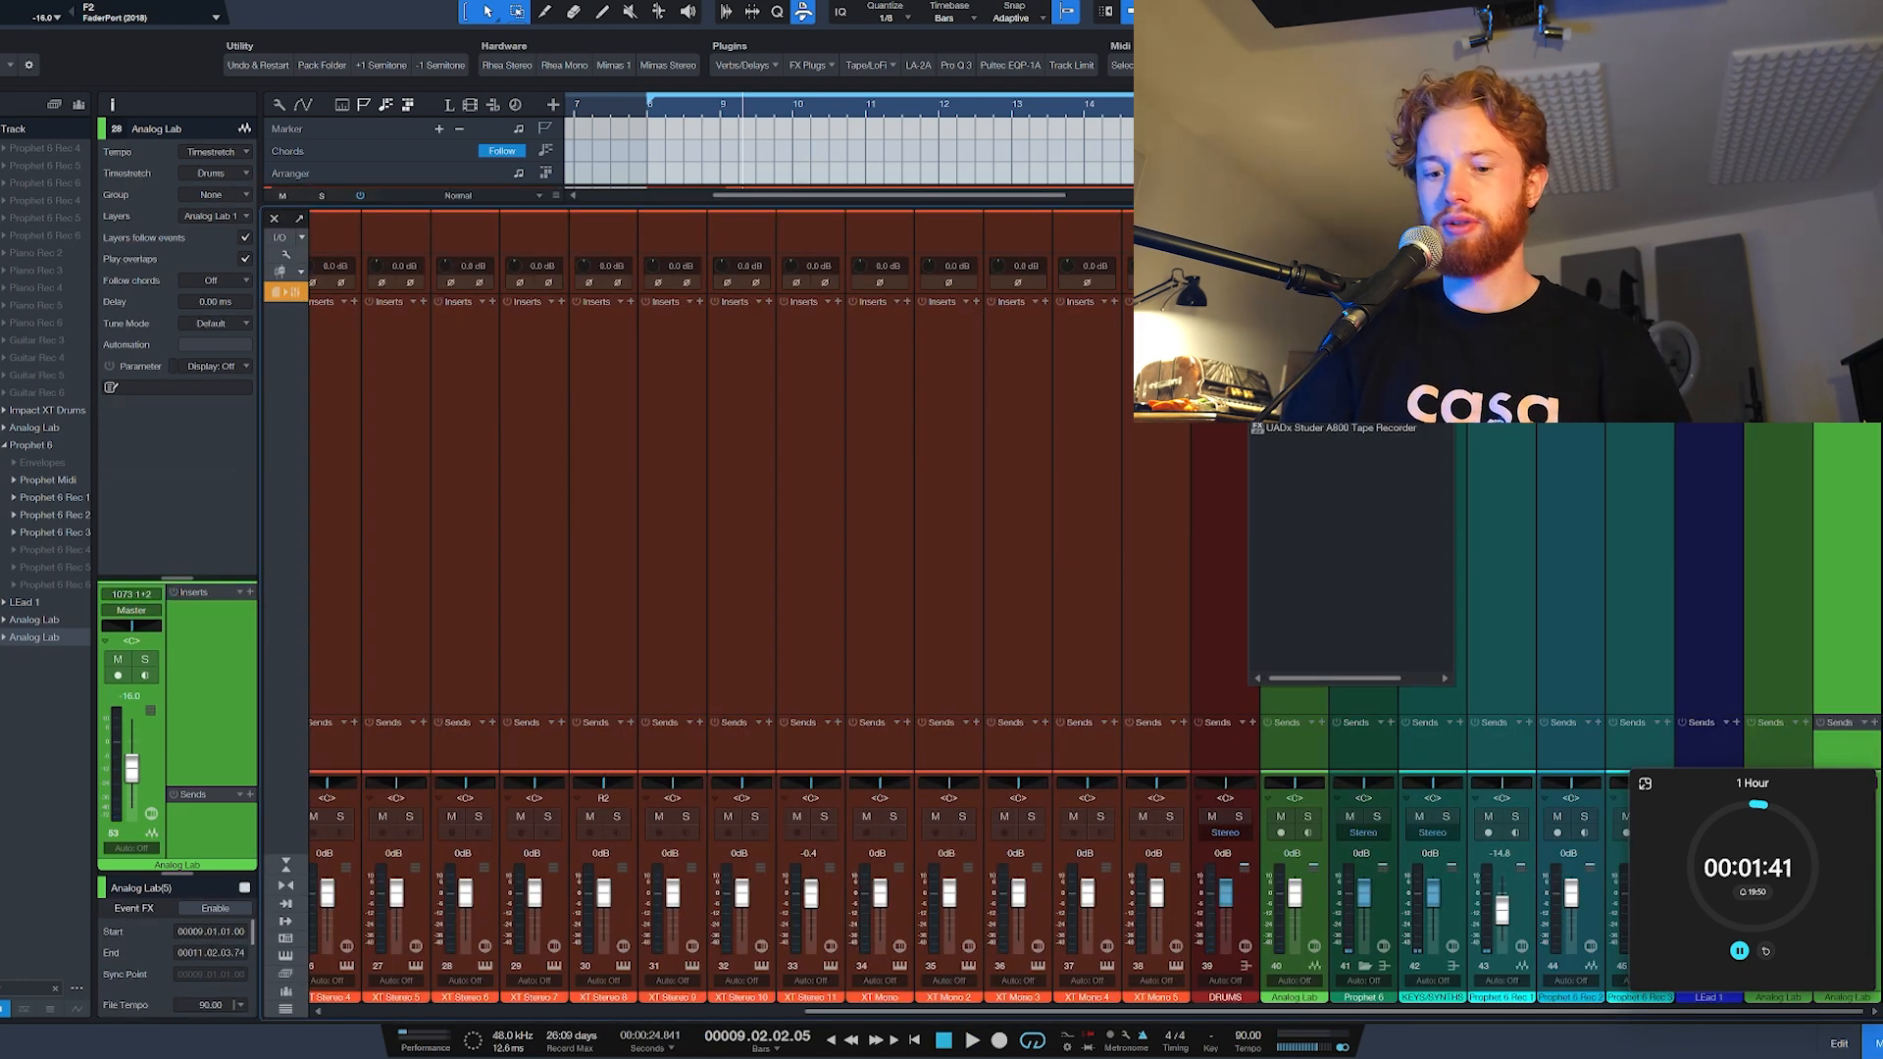
Step: Insert the UADx Studer A800 Tape Recorder on the DRUMS bus and play back the mix
{"action": "key", "text": "Down"}
{"action": "key", "text": "Return"}
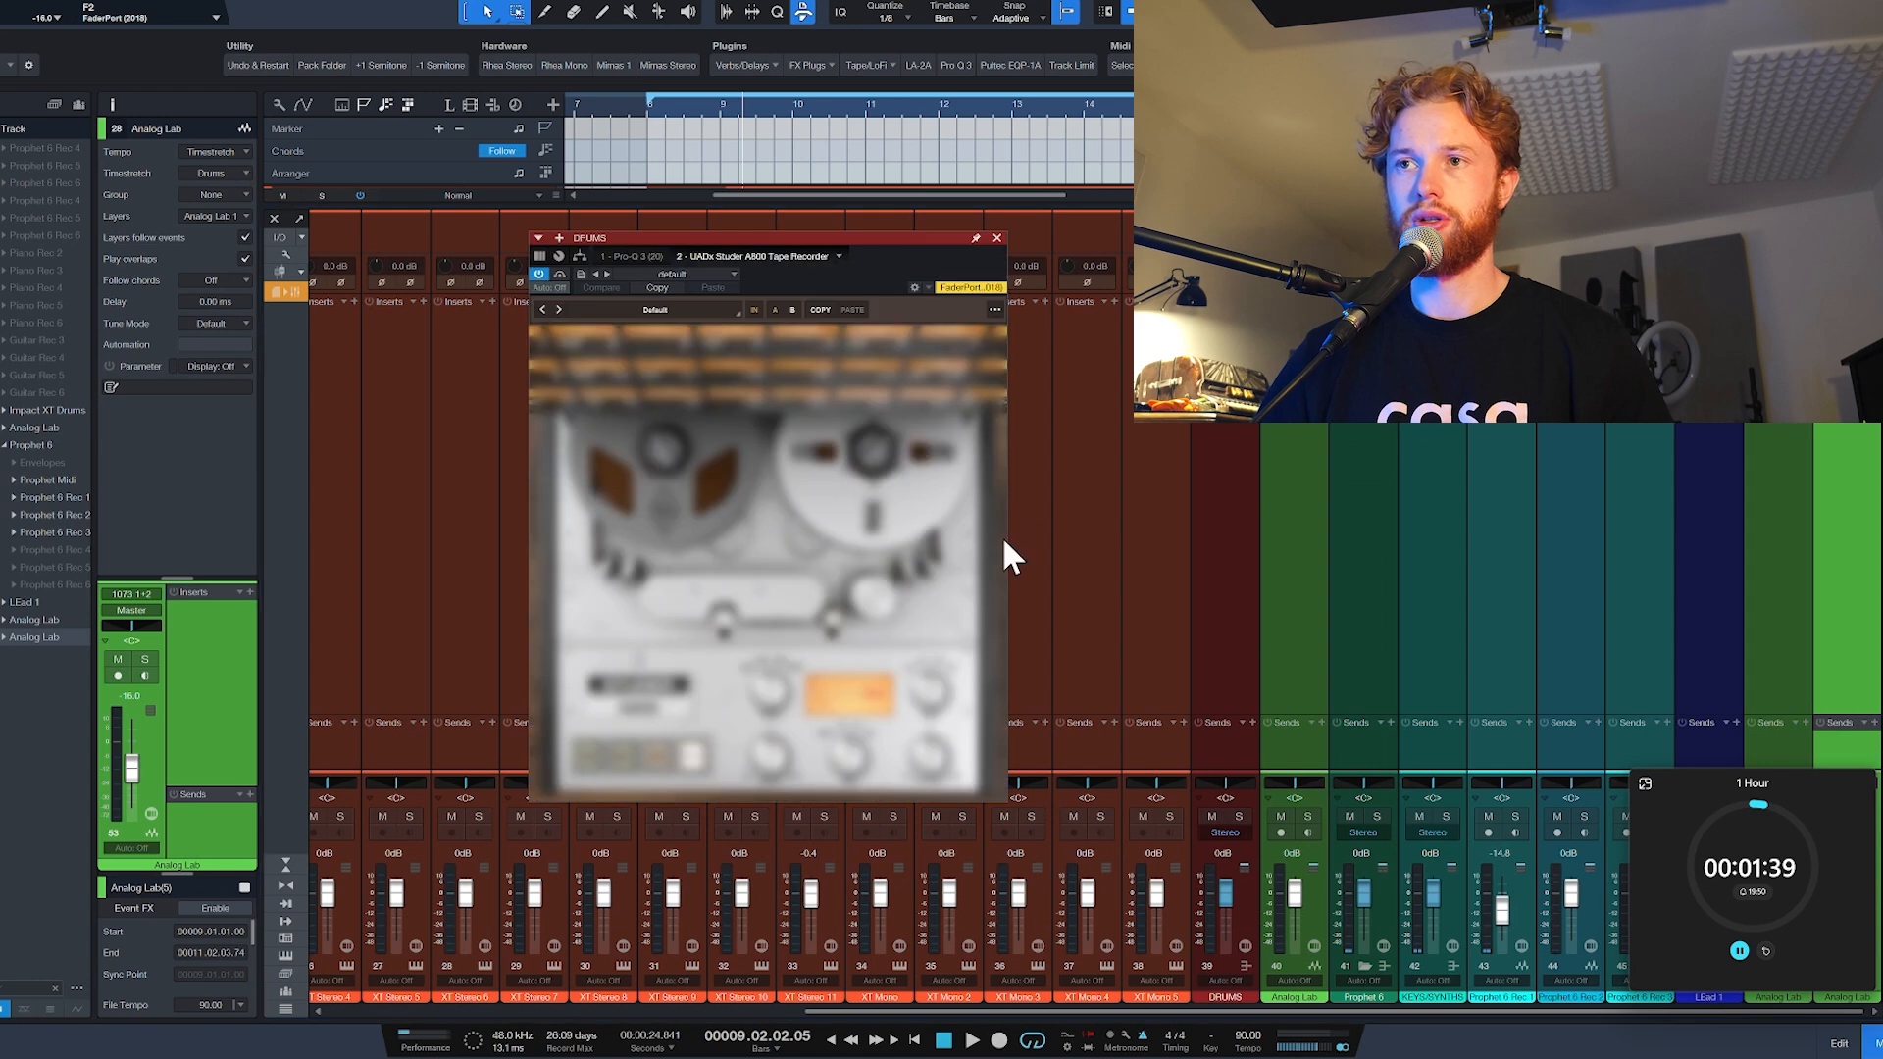
{"action": "key", "text": "space"}
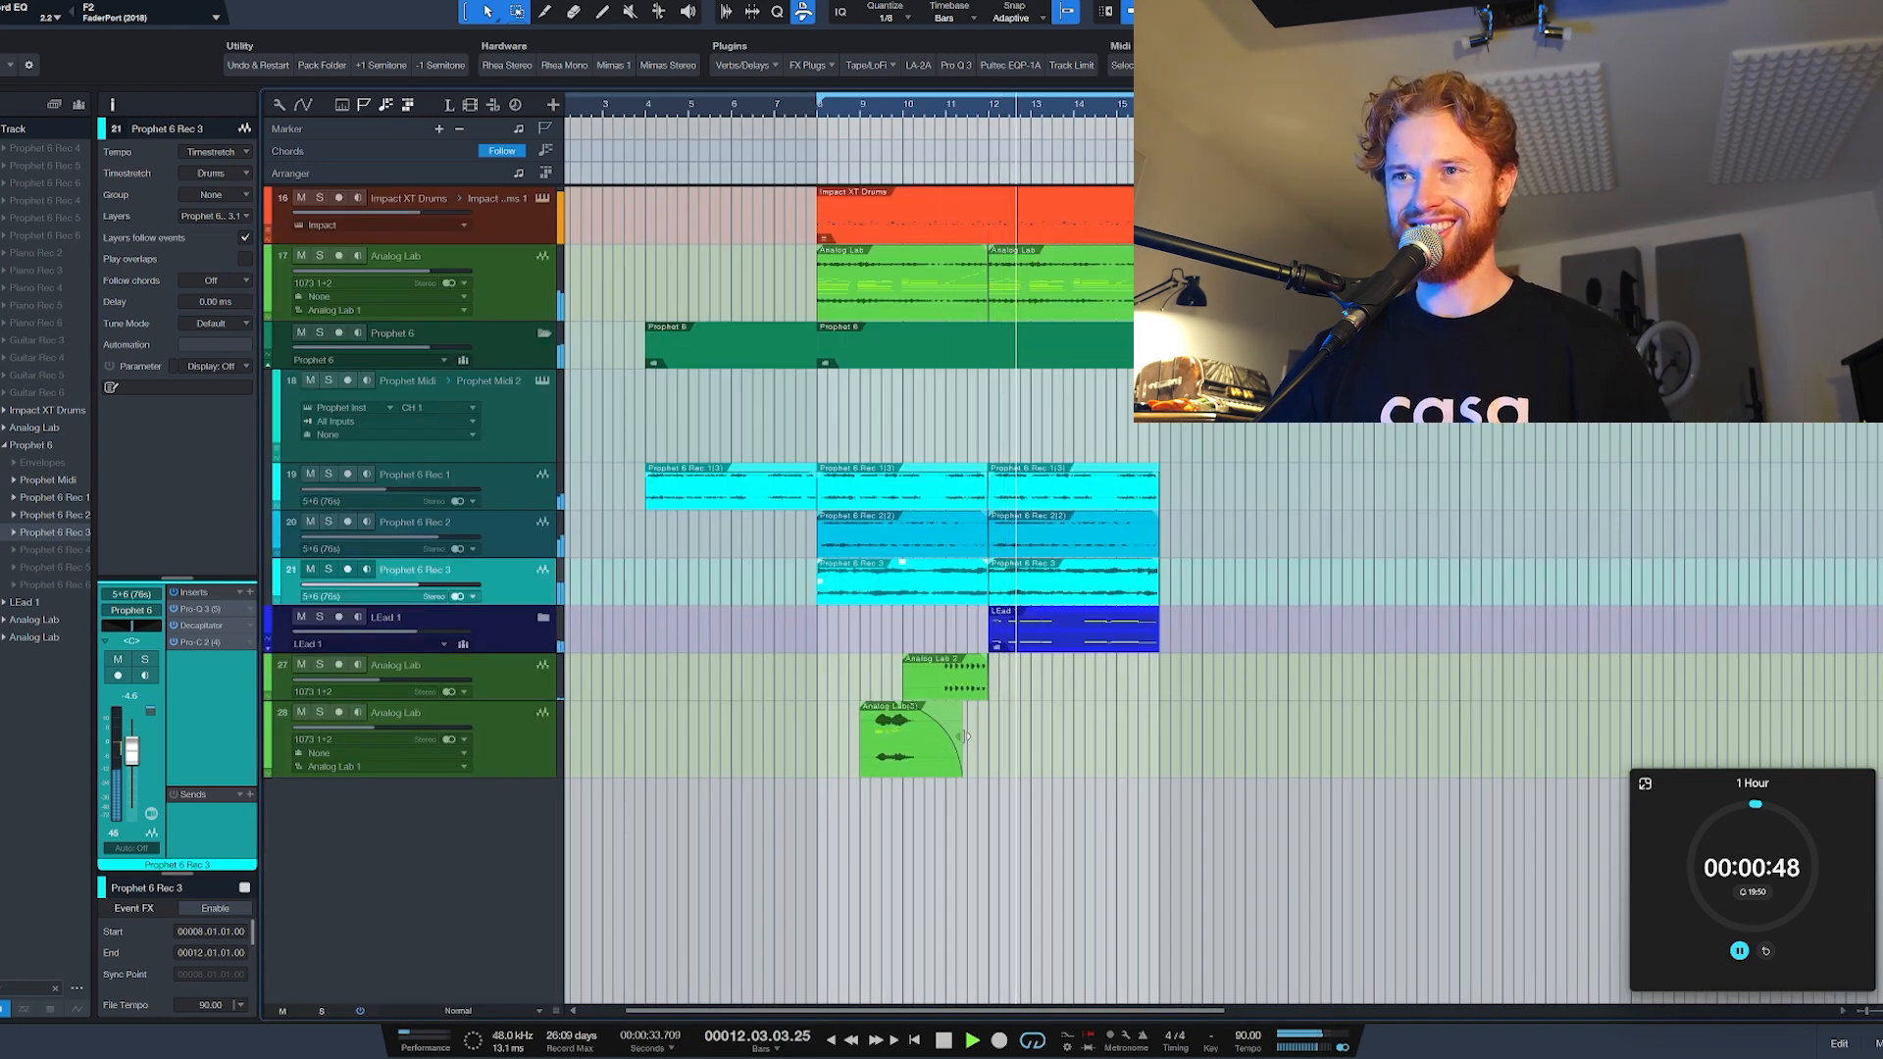
Step: Shorten the newest bounced Analog Lab event to end at bar 11, and copy Analog Lab and Prophet 6 Rec 2 events into bars 4 to 8
{"action": "left_click_drag", "start_coordinate": [966, 735], "coordinate": [944, 735]}
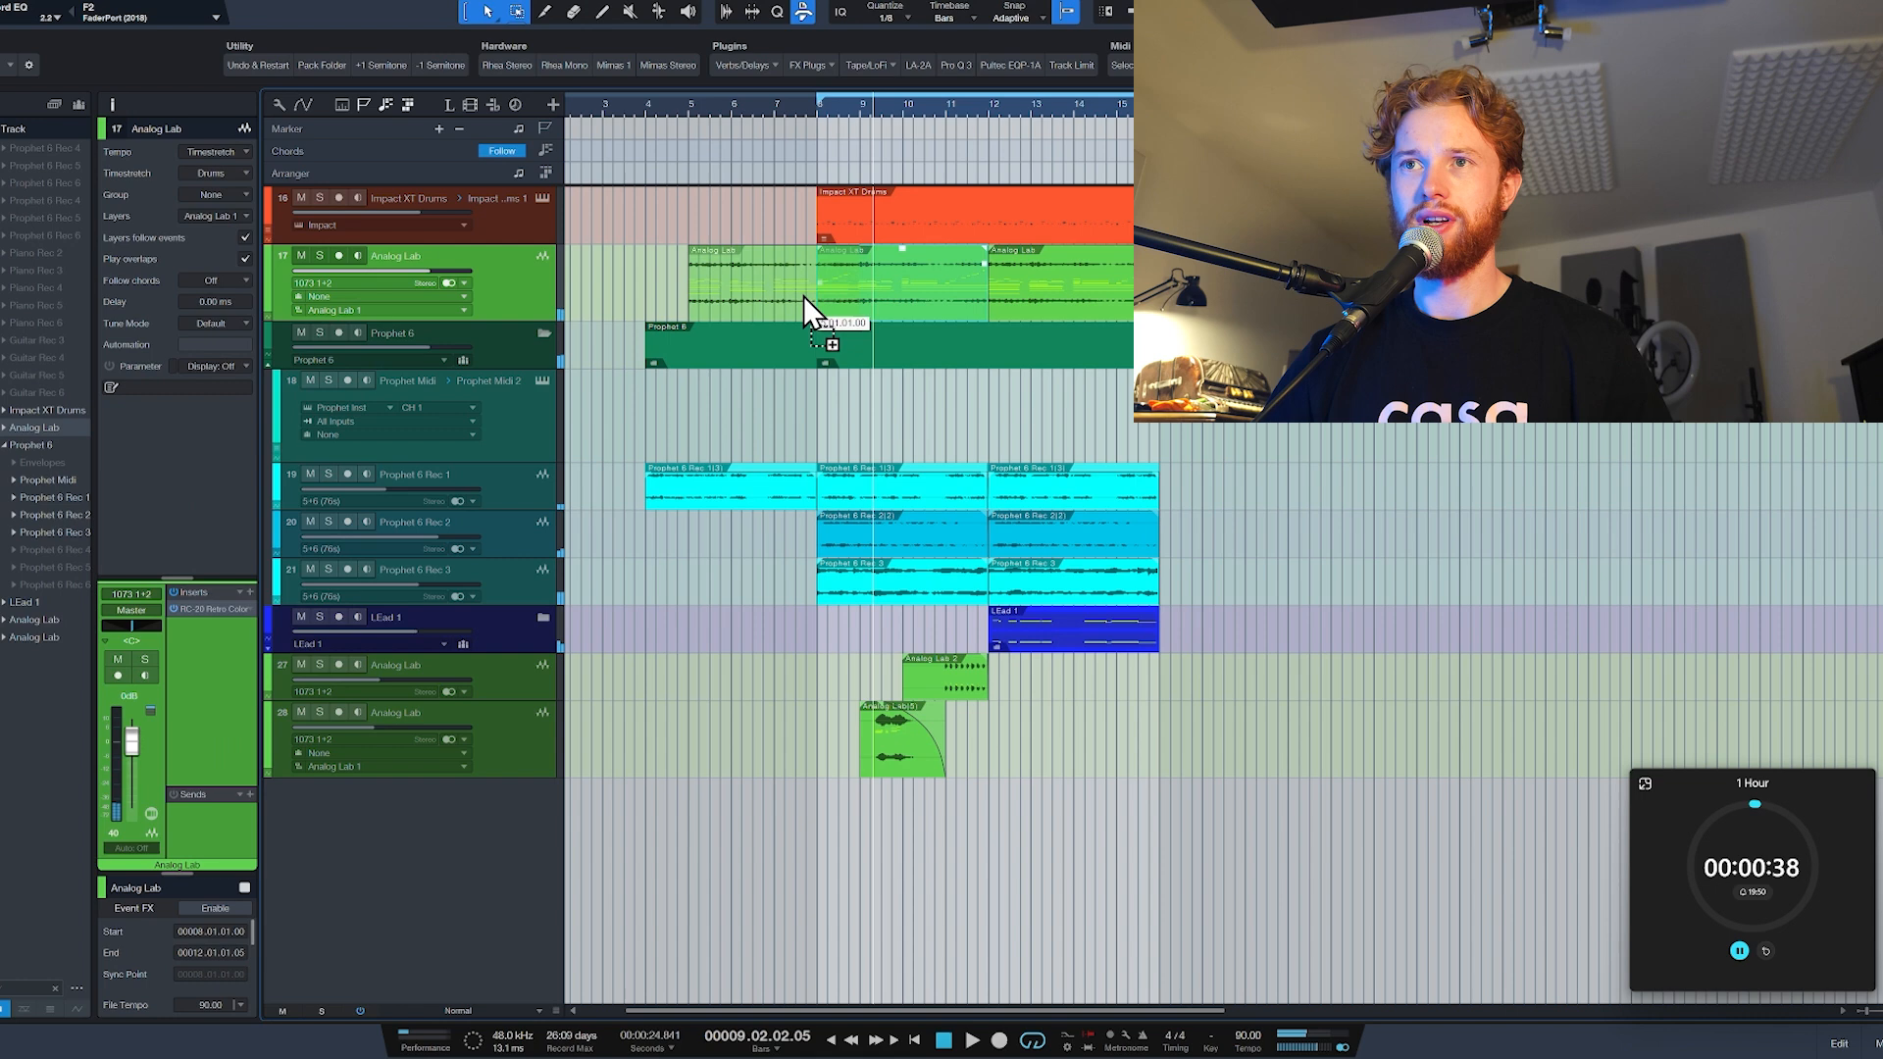
{"action": "left_click_drag", "start_coordinate": [803, 296], "coordinate": [762, 291]}
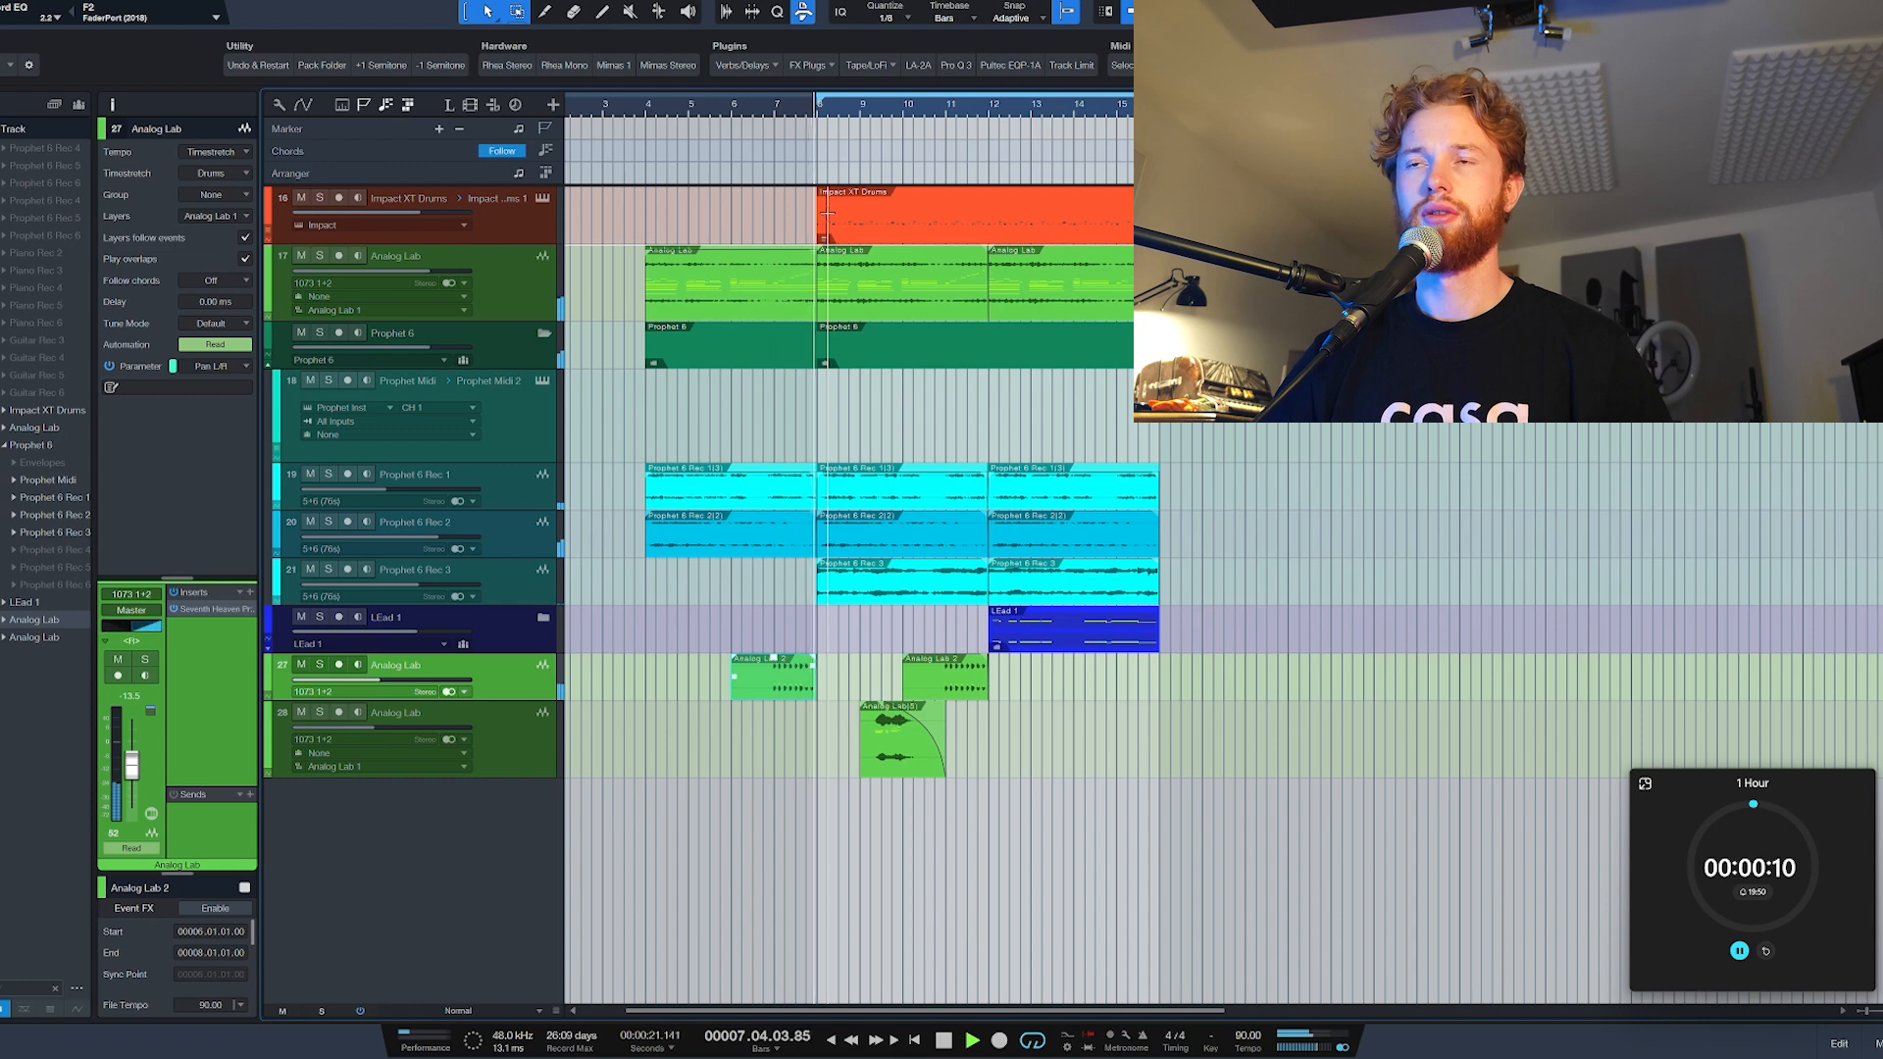
{"action": "key", "text": "space"}
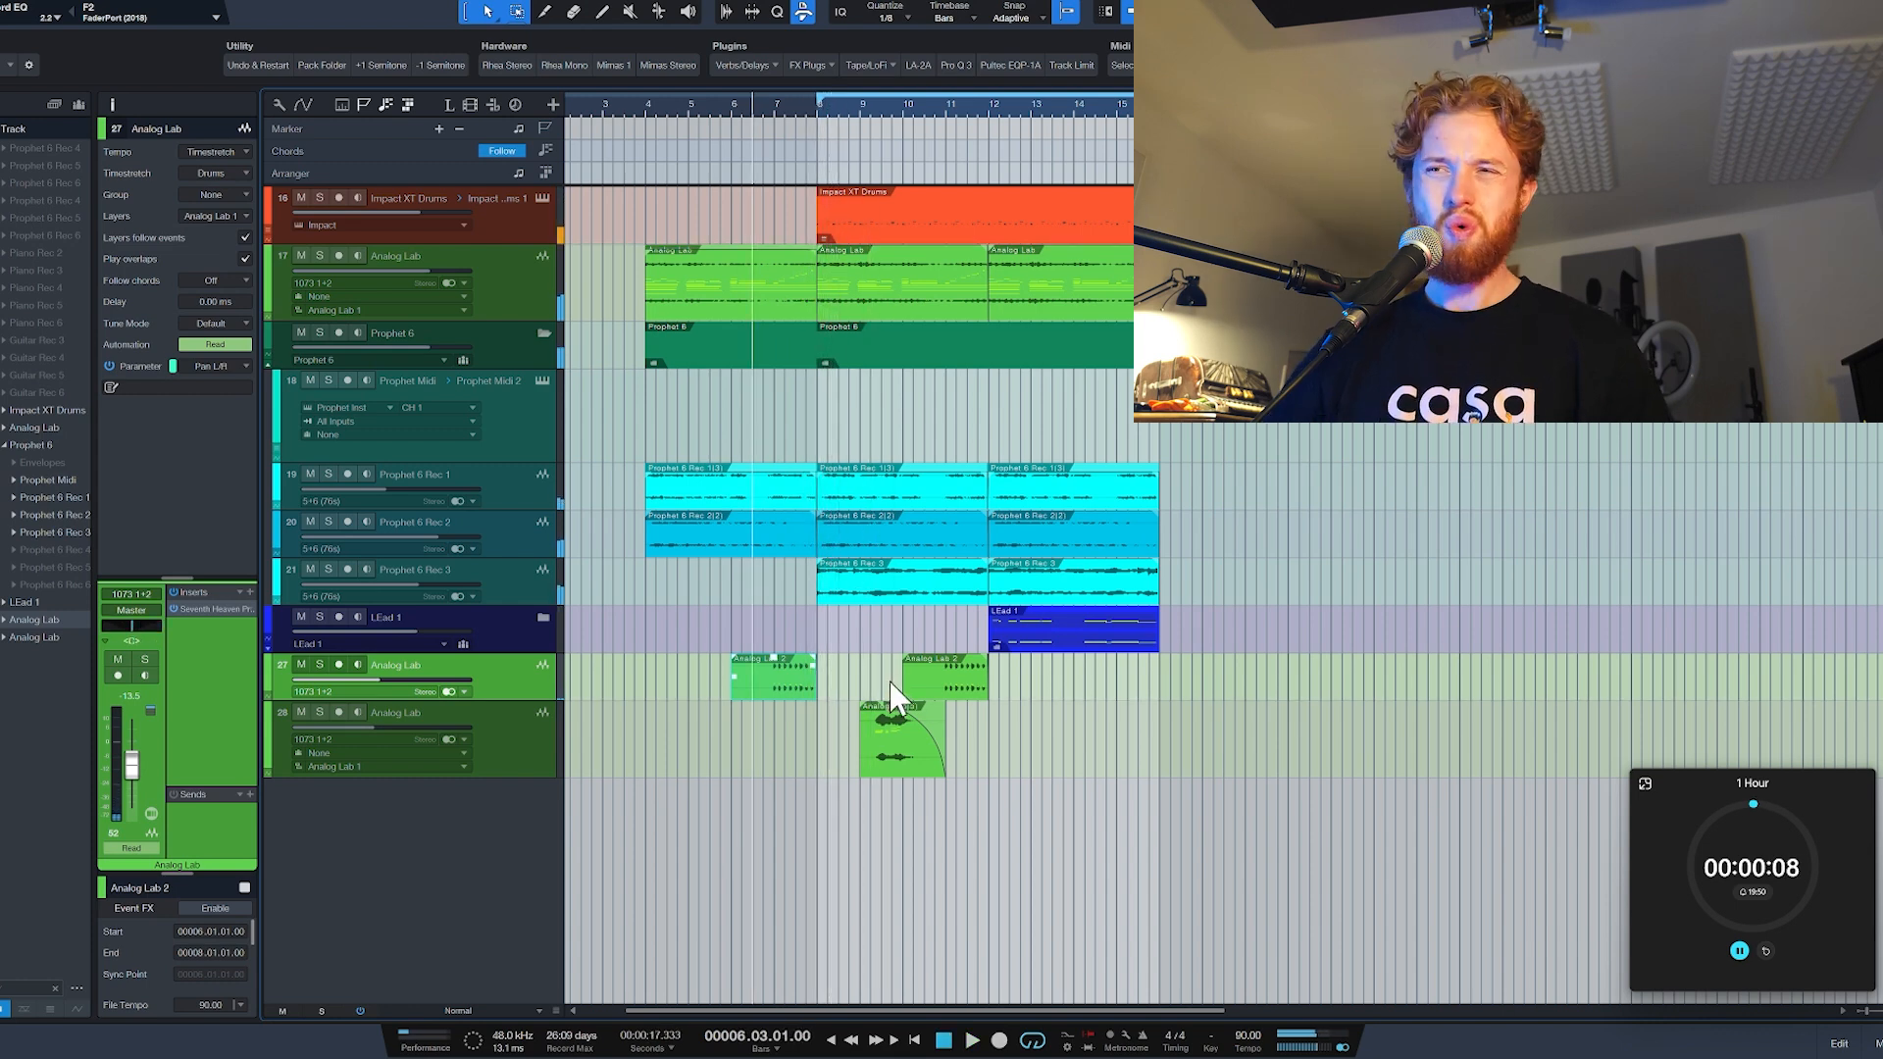